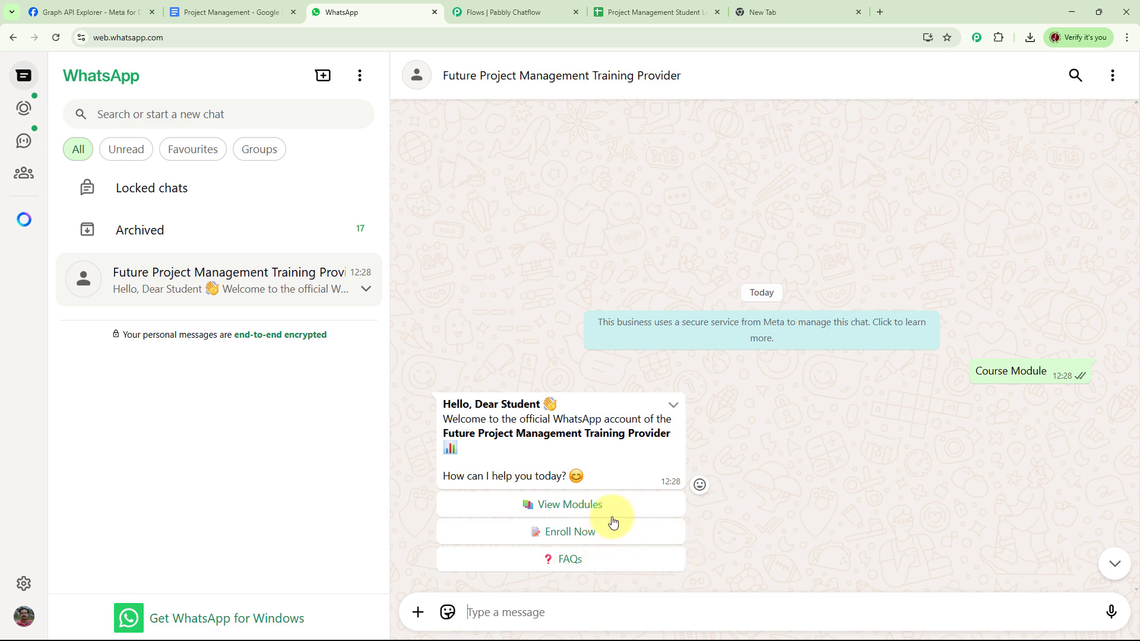
View the course modules, then enroll by sending the student's full name and email address to the bot
click(581, 505)
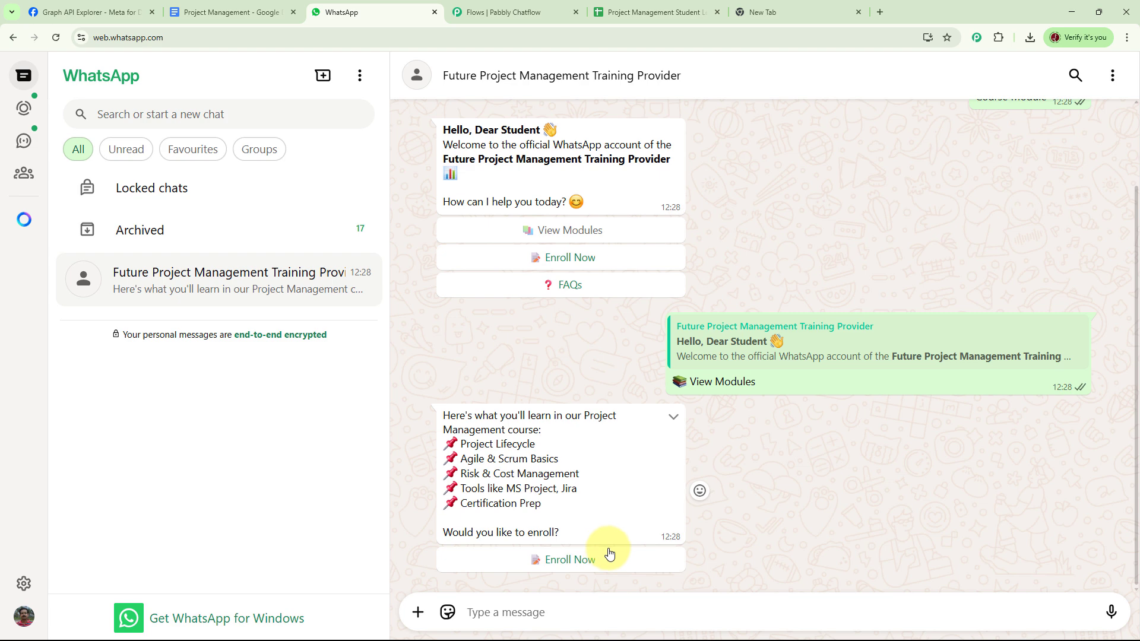
click(572, 558)
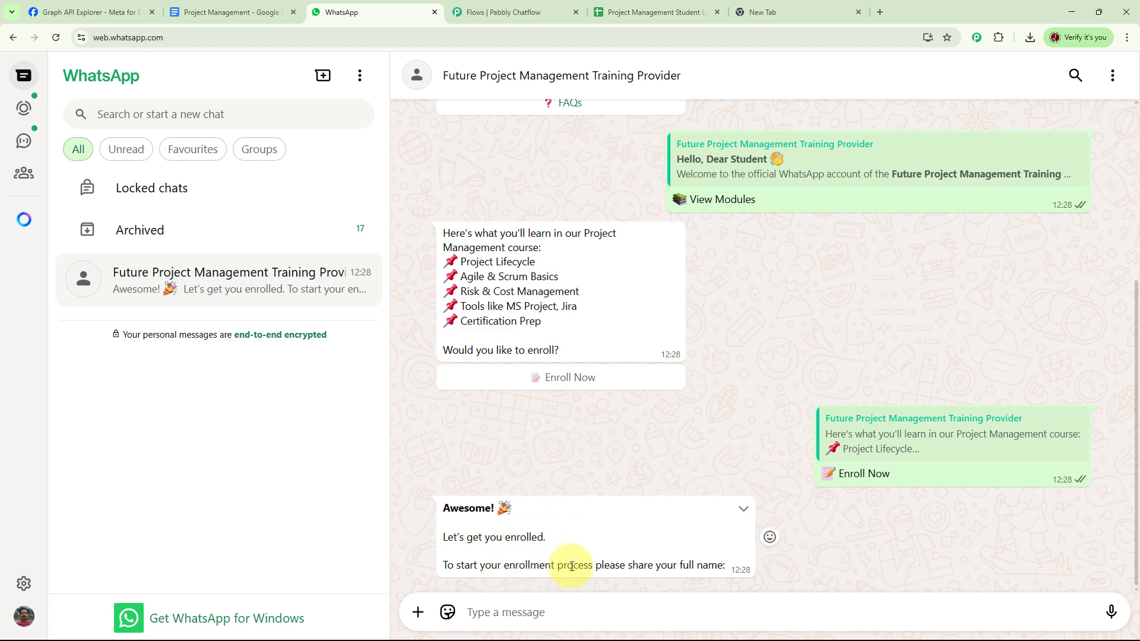
click(556, 612)
key(Return)
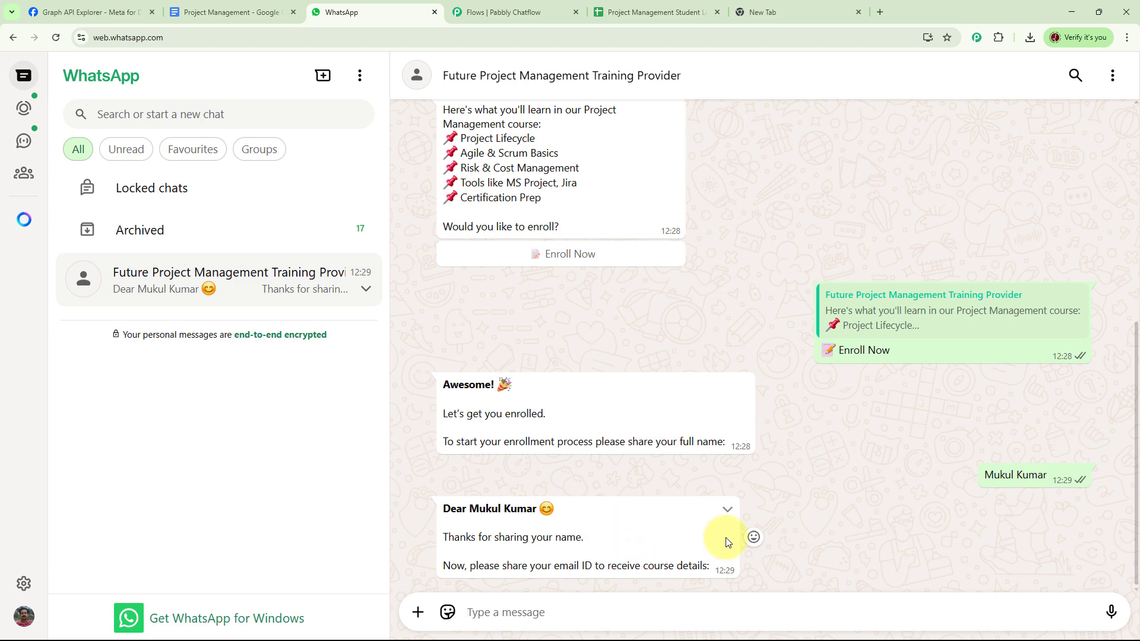
key(ctrl+v)
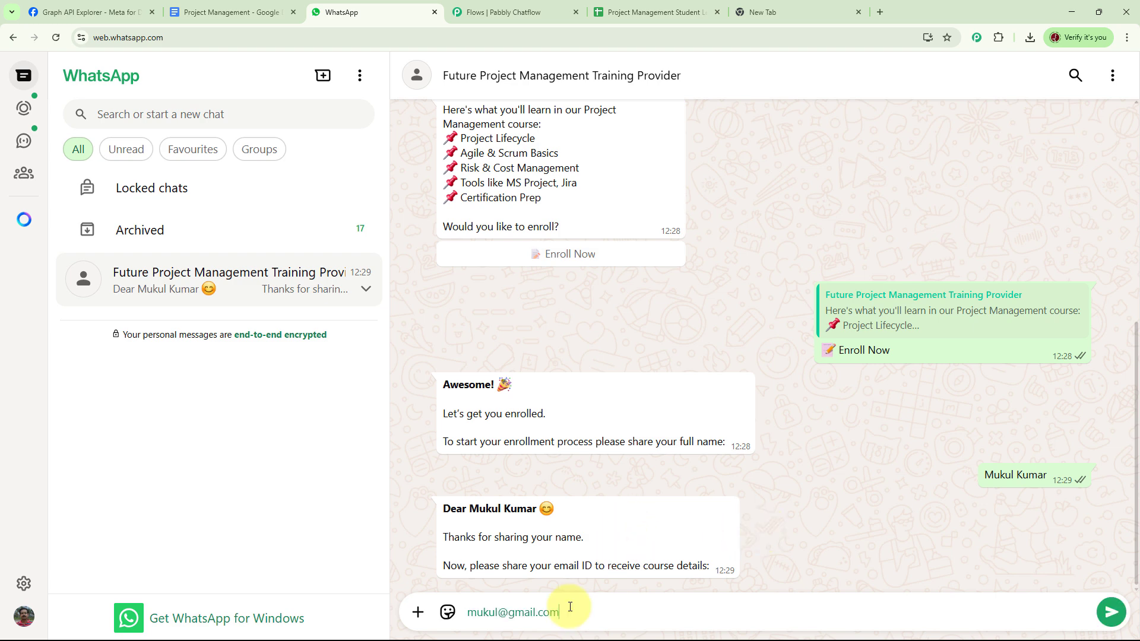
key(Return)
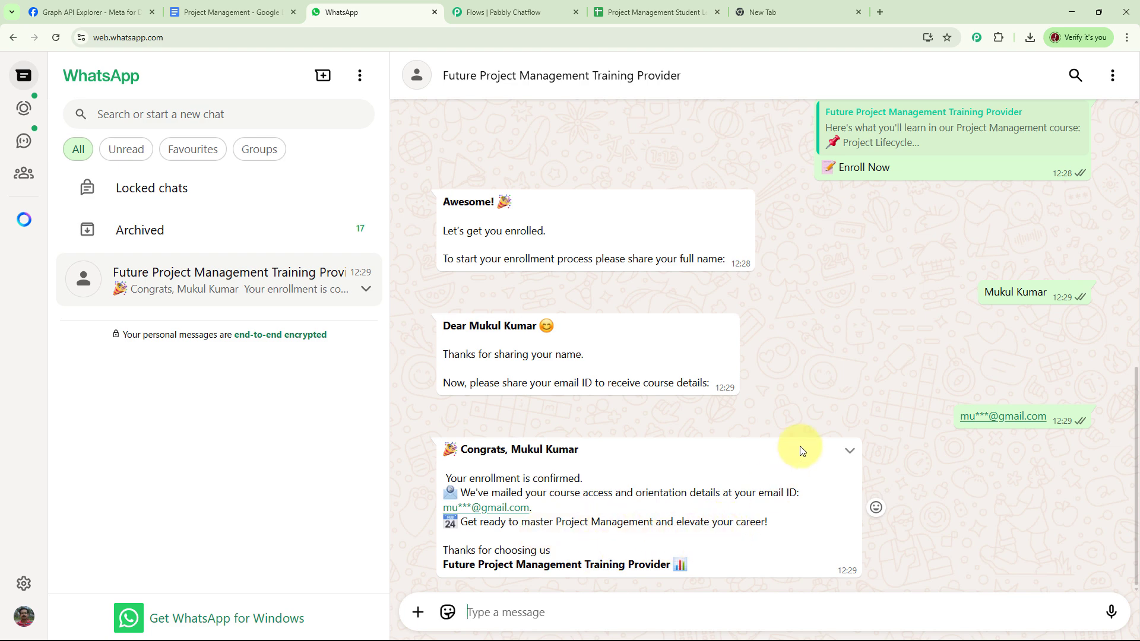
scroll(796, 450, up, 12)
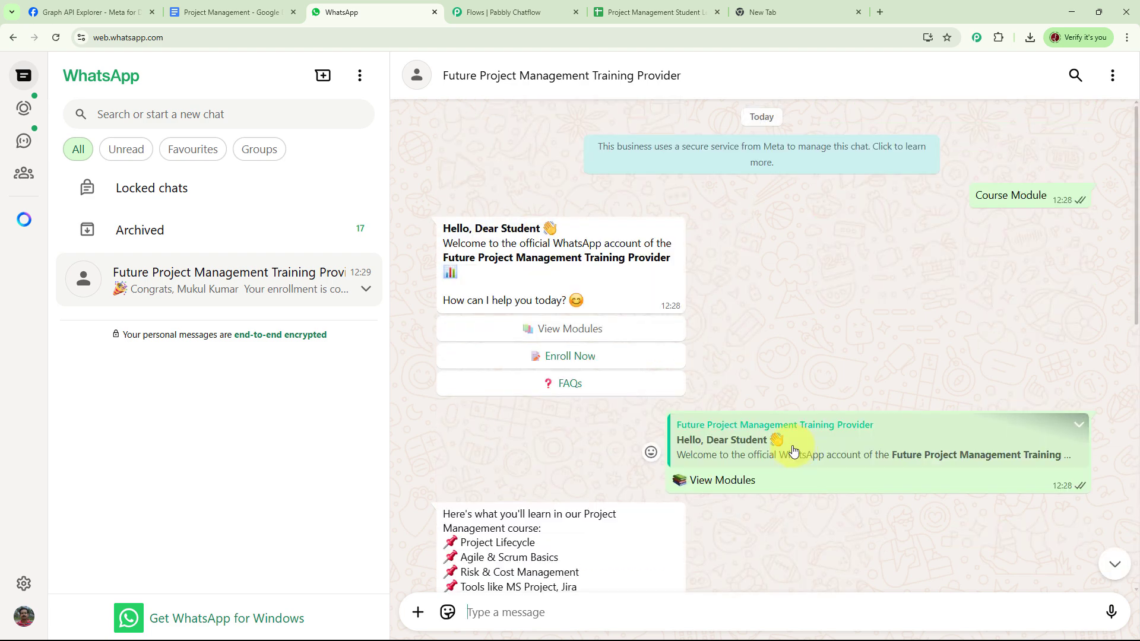
Request the FAQs and scroll through the bot's five course questions and answers
click(575, 386)
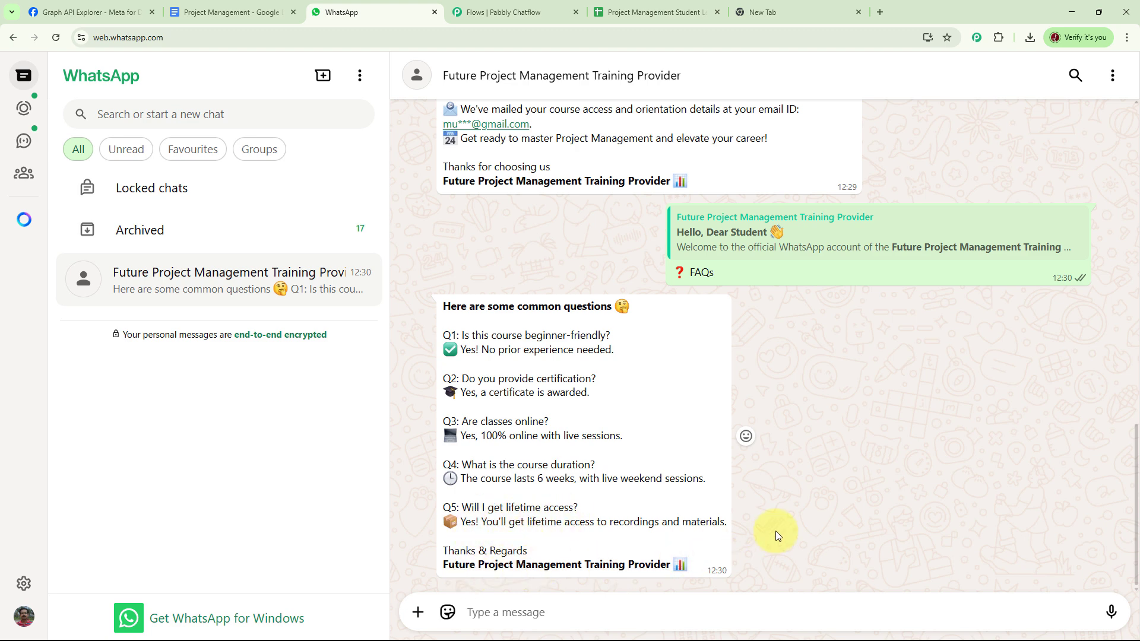
scroll(822, 479, up, 3)
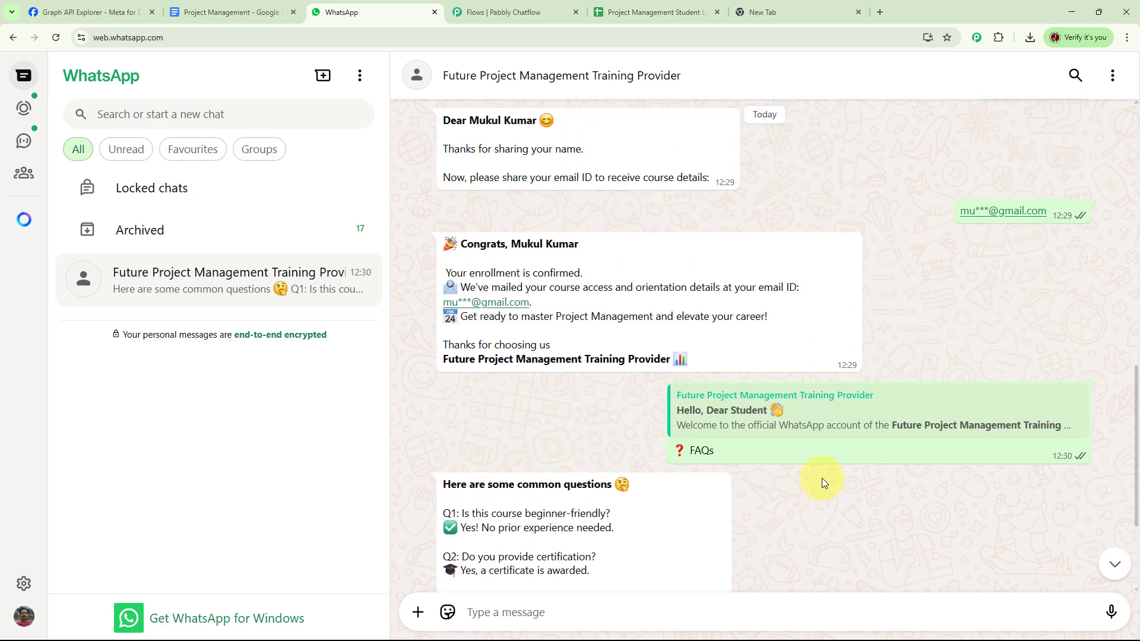
scroll(820, 478, up, 10)
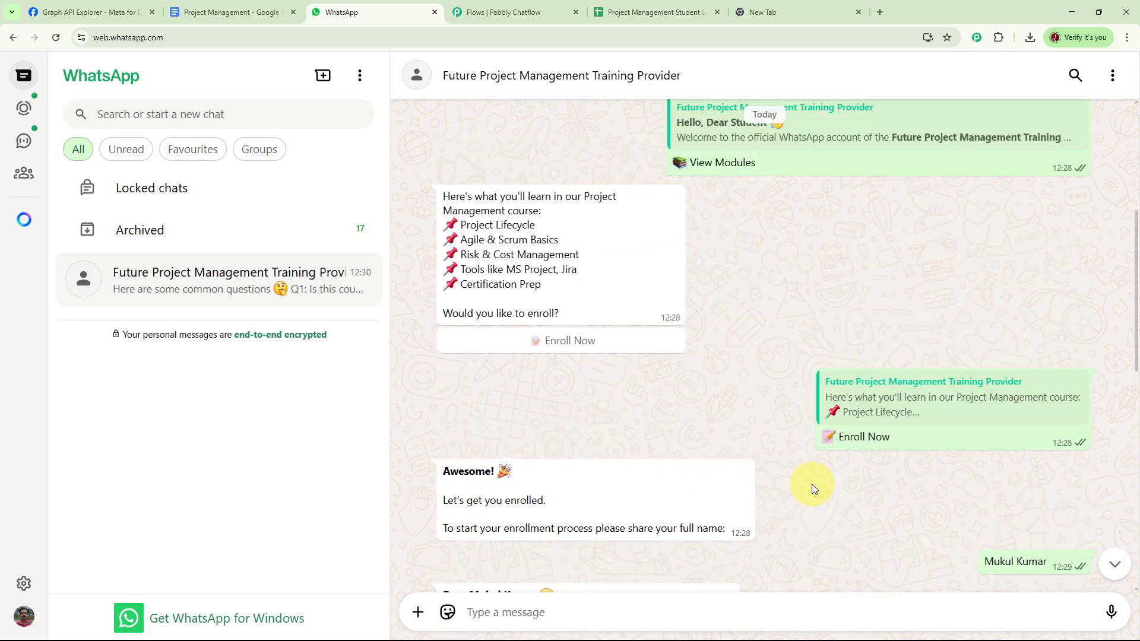
scroll(801, 493, up, 2)
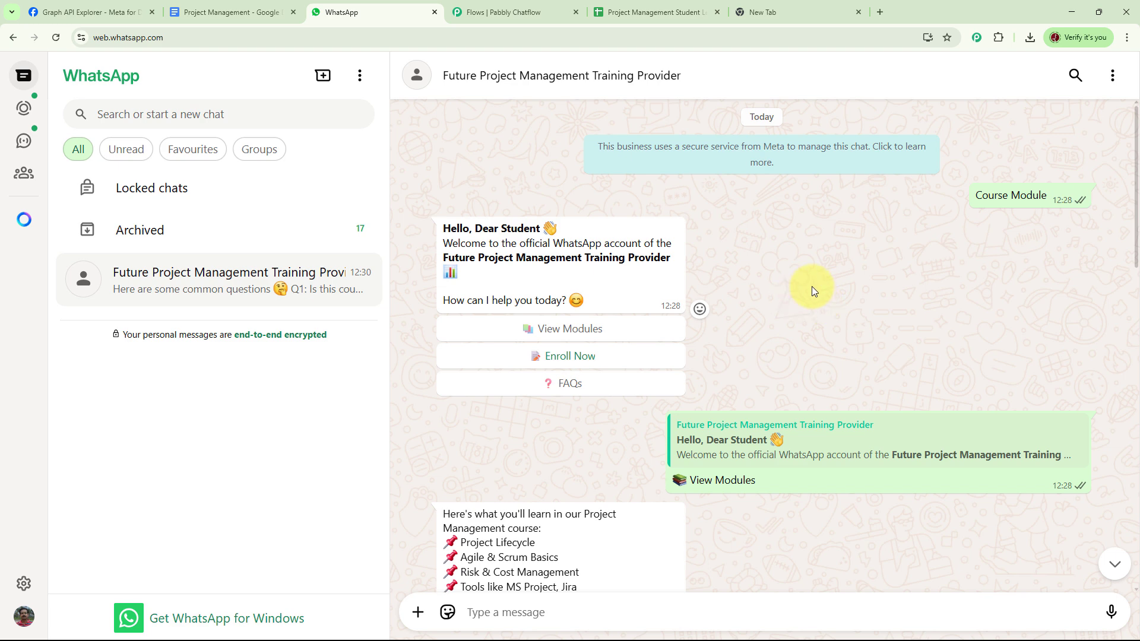
Load pabbly.com/chatflow in the empty new Chrome tab
click(776, 14)
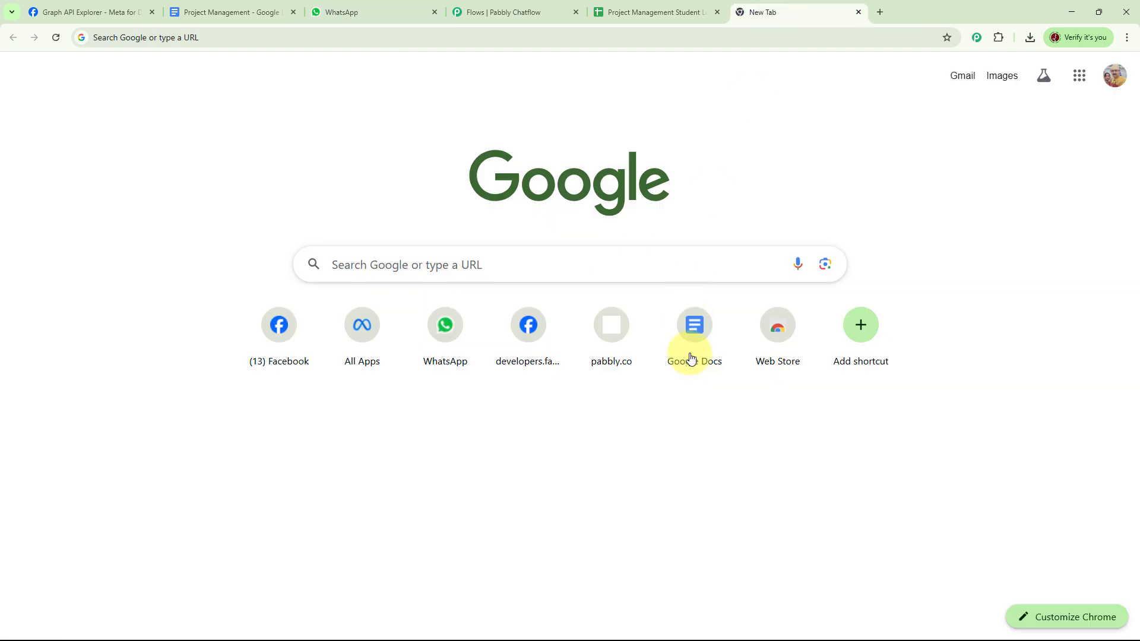
click(206, 37)
text(pa)
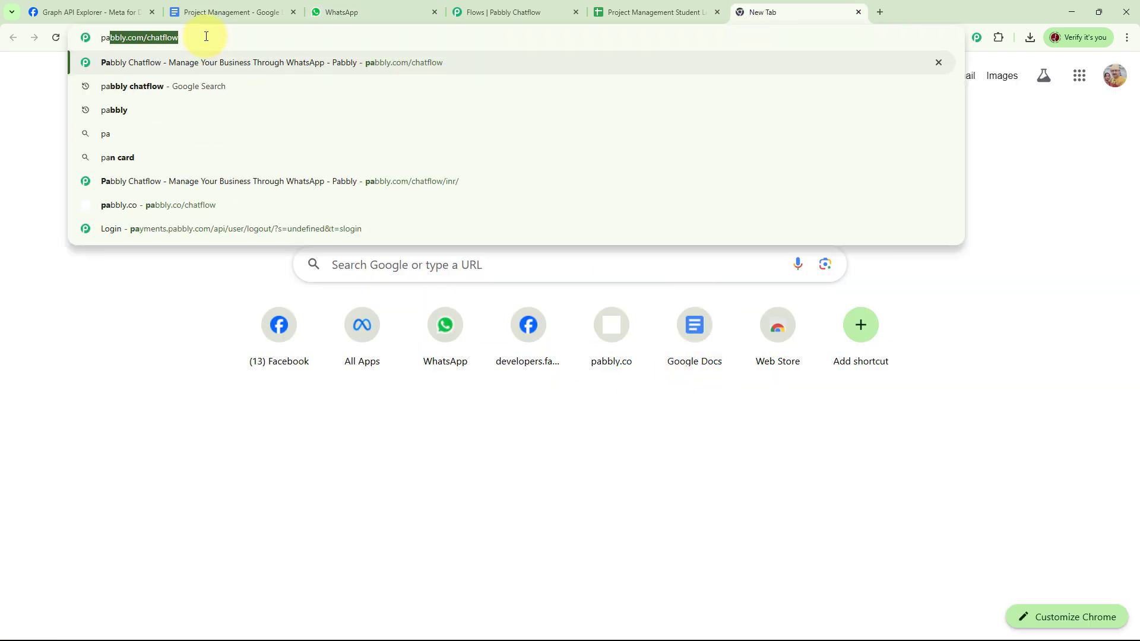
text(bbly.c)
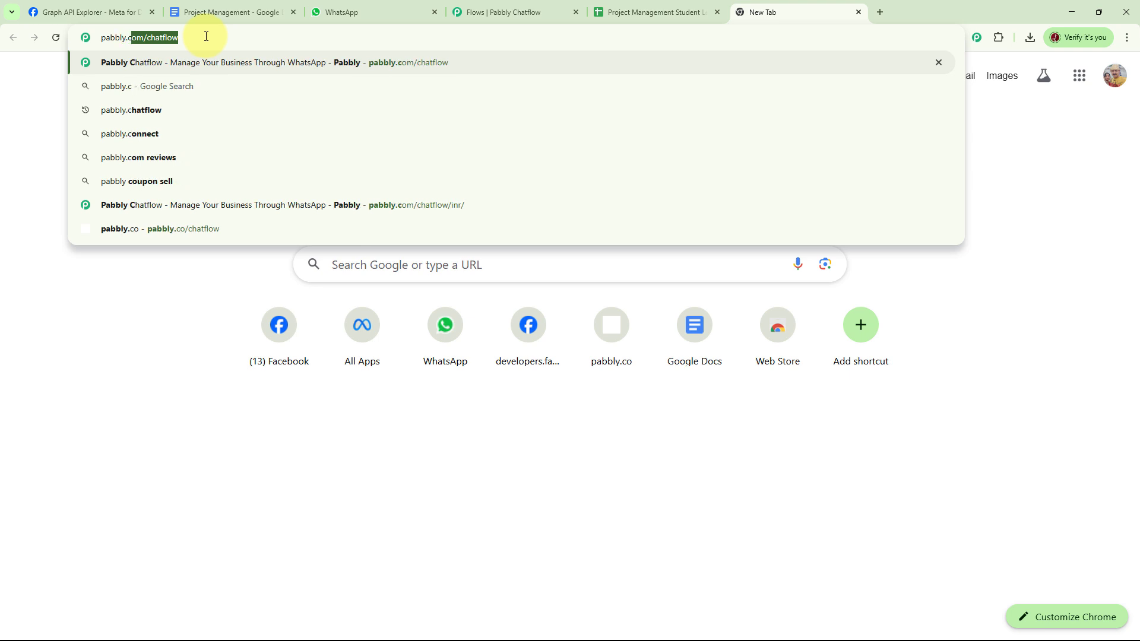
text(om/ch)
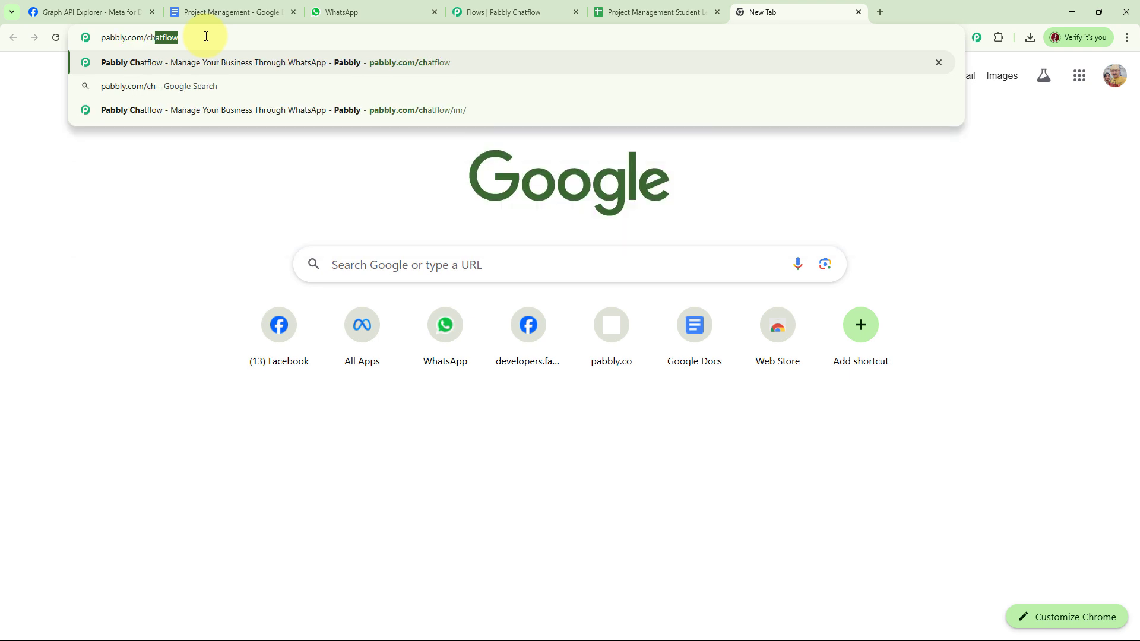
text(atflow)
key(Return)
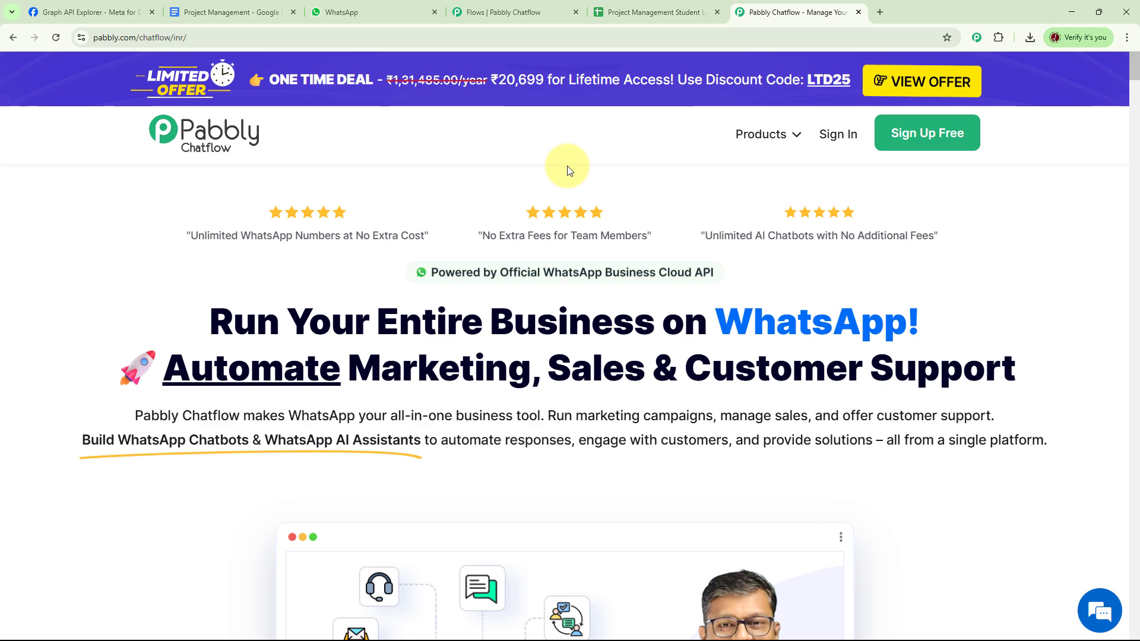
Sign in, open the Pabbly Chatflow app, and check the Add WhatsApp Number options
click(833, 145)
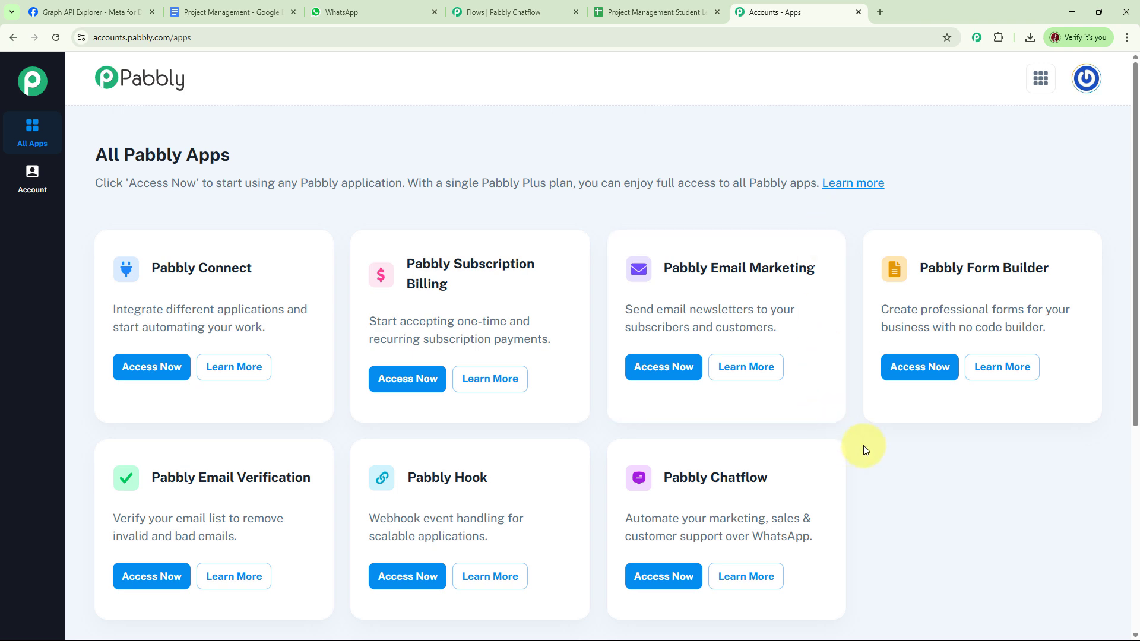
click(668, 574)
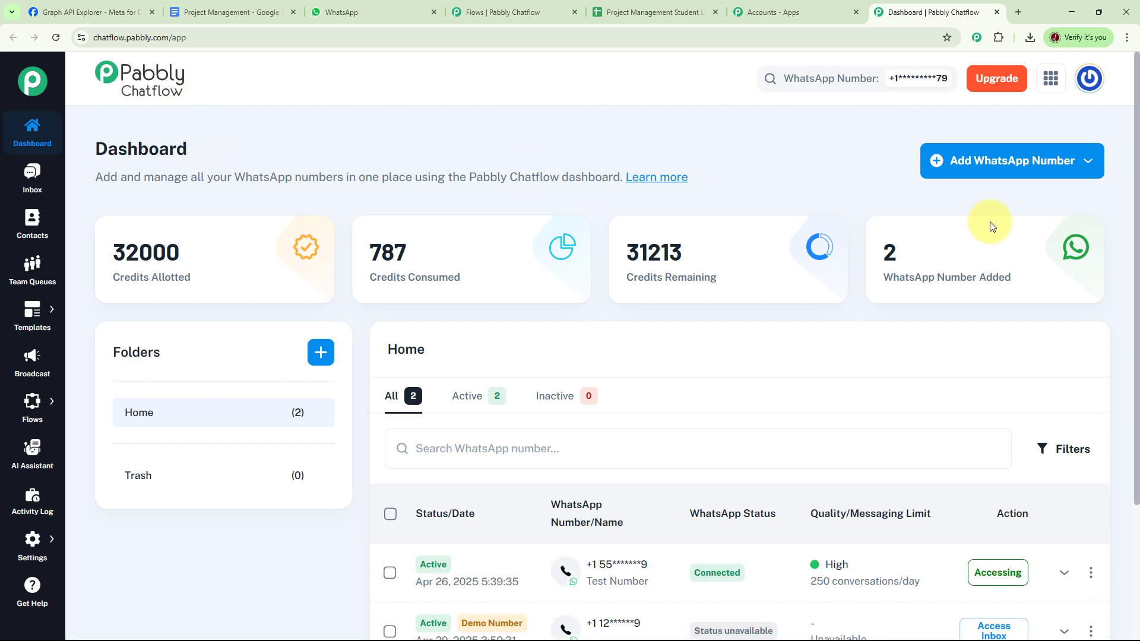
click(1035, 168)
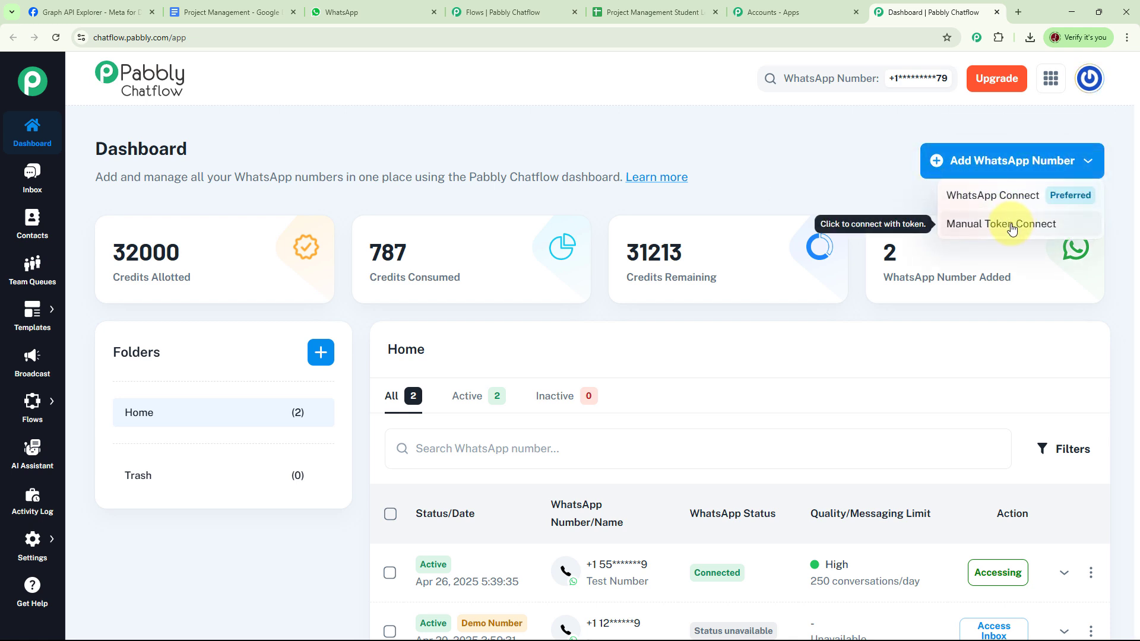
click(822, 173)
Review the dashboard's credits, connected numbers and sidebar menu items
scroll(876, 328, down, 3)
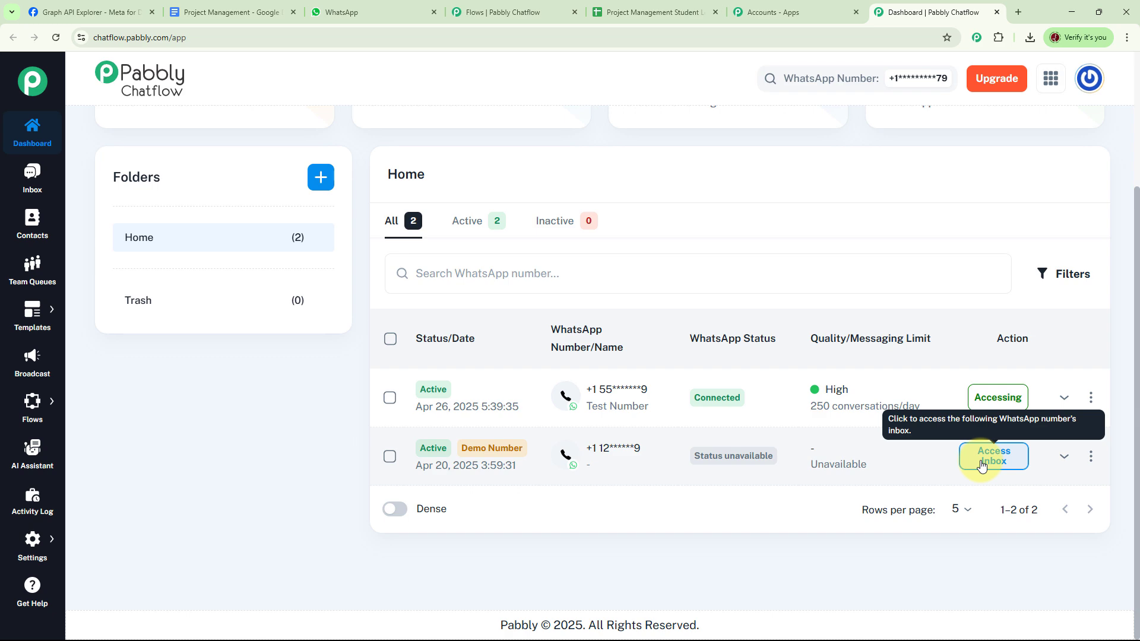
scroll(847, 390, up, 3)
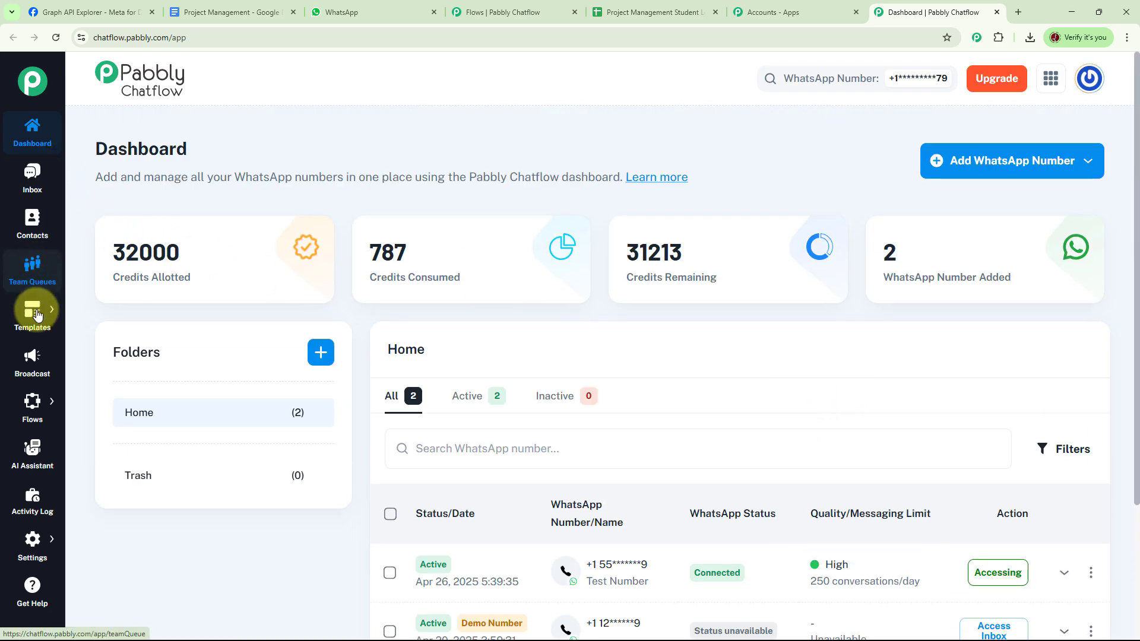
mouse_move(42, 334)
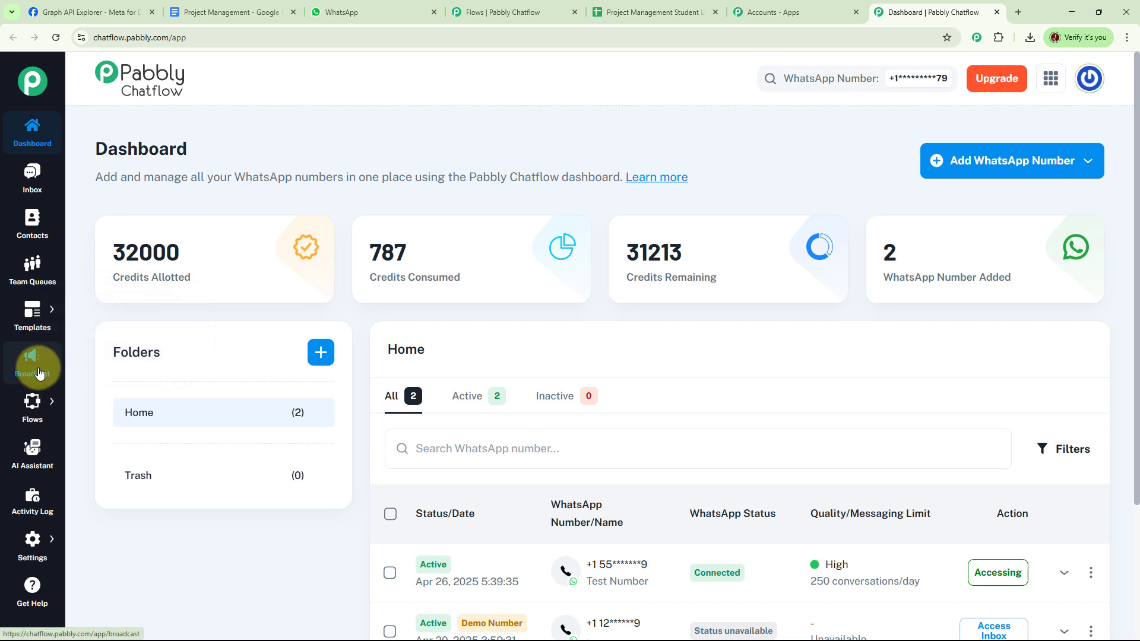
mouse_move(37, 411)
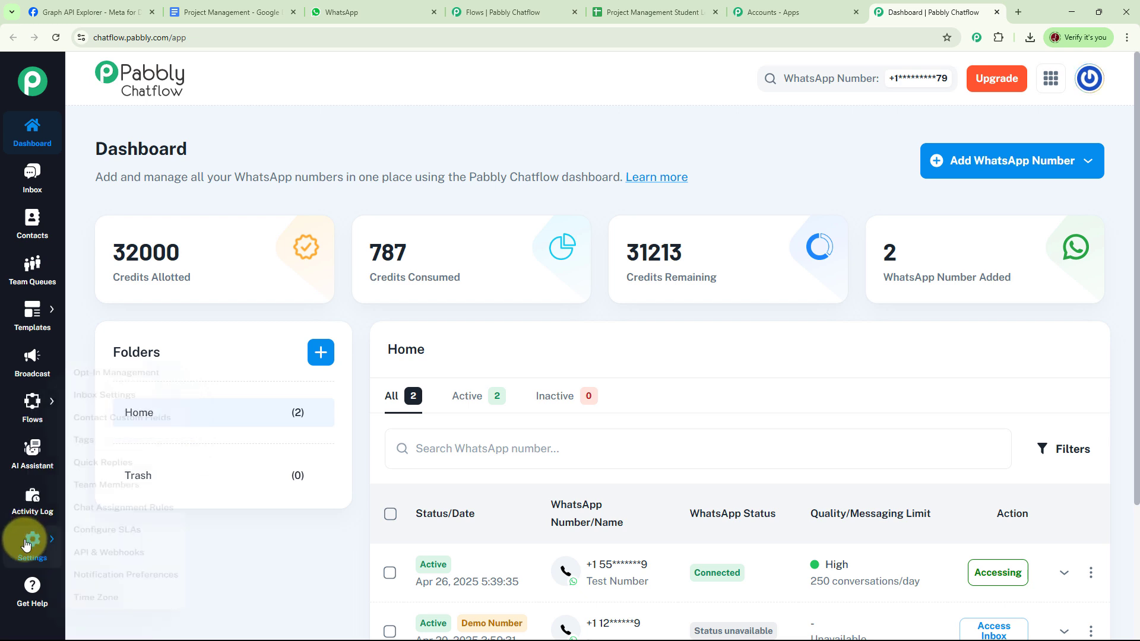
mouse_move(31, 543)
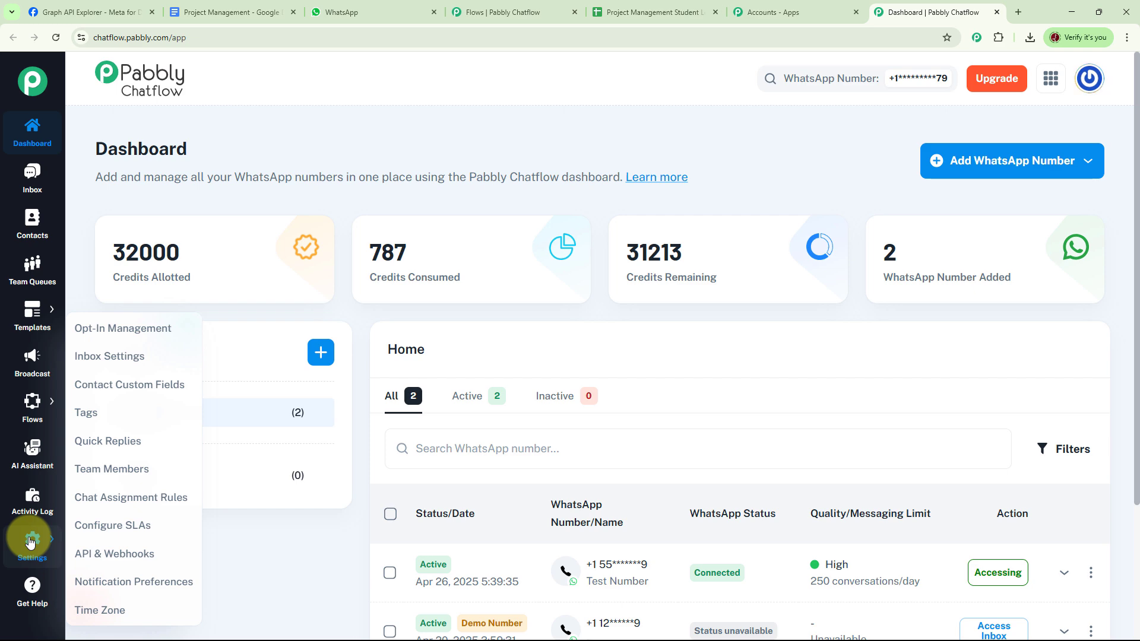
Inspect the Project Management Training Provider flow from the Flows list, then return to the list
click(90, 394)
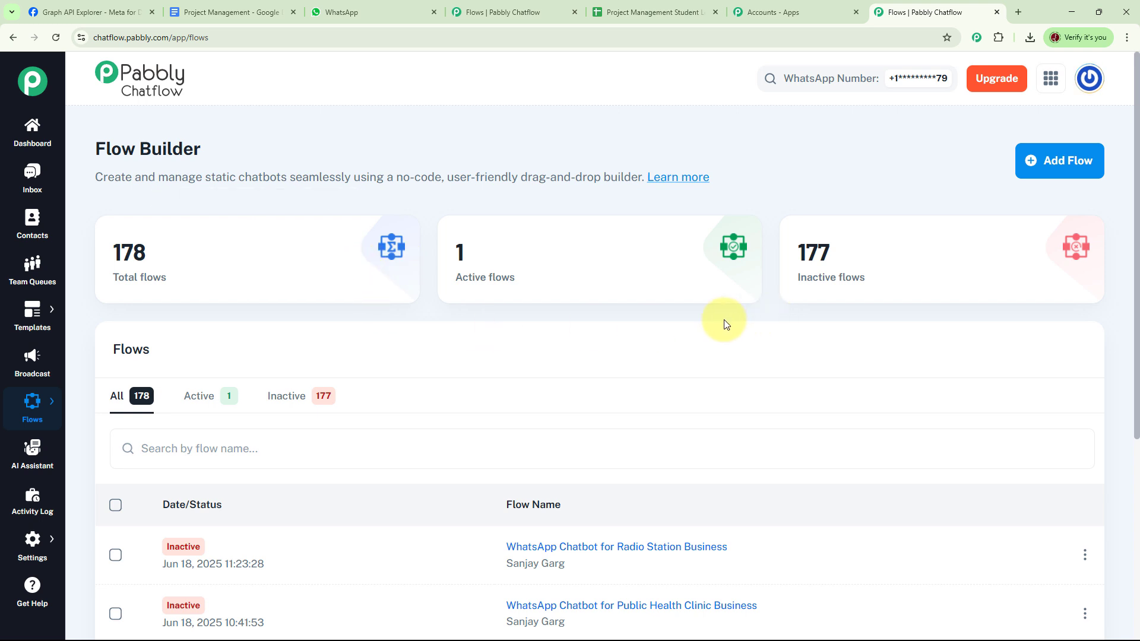
mouse_move(199, 268)
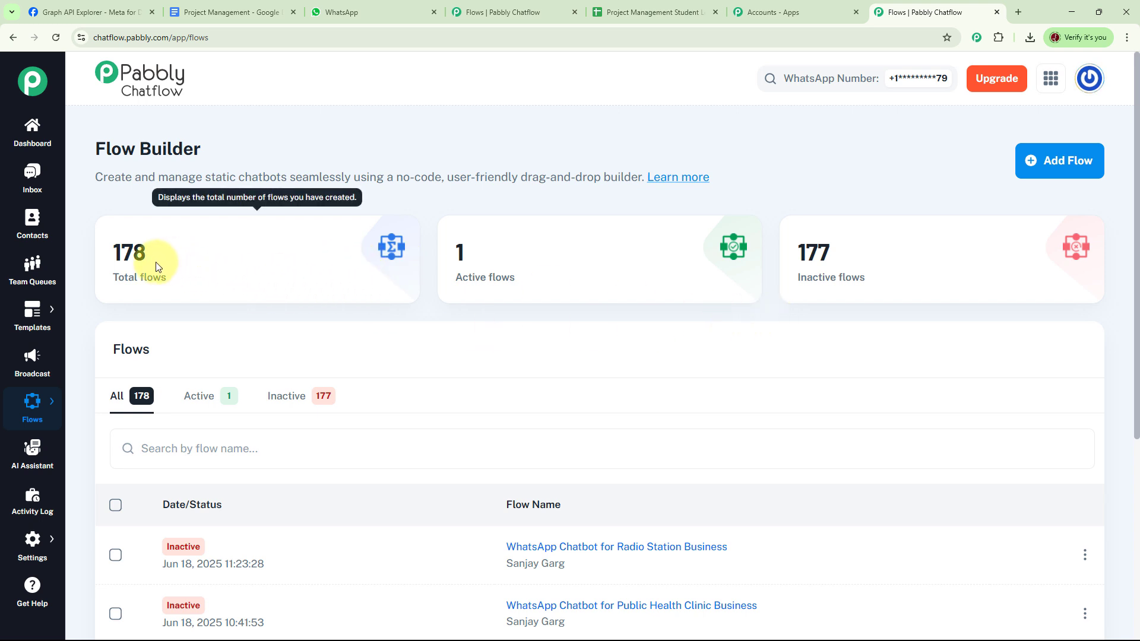
mouse_move(855, 270)
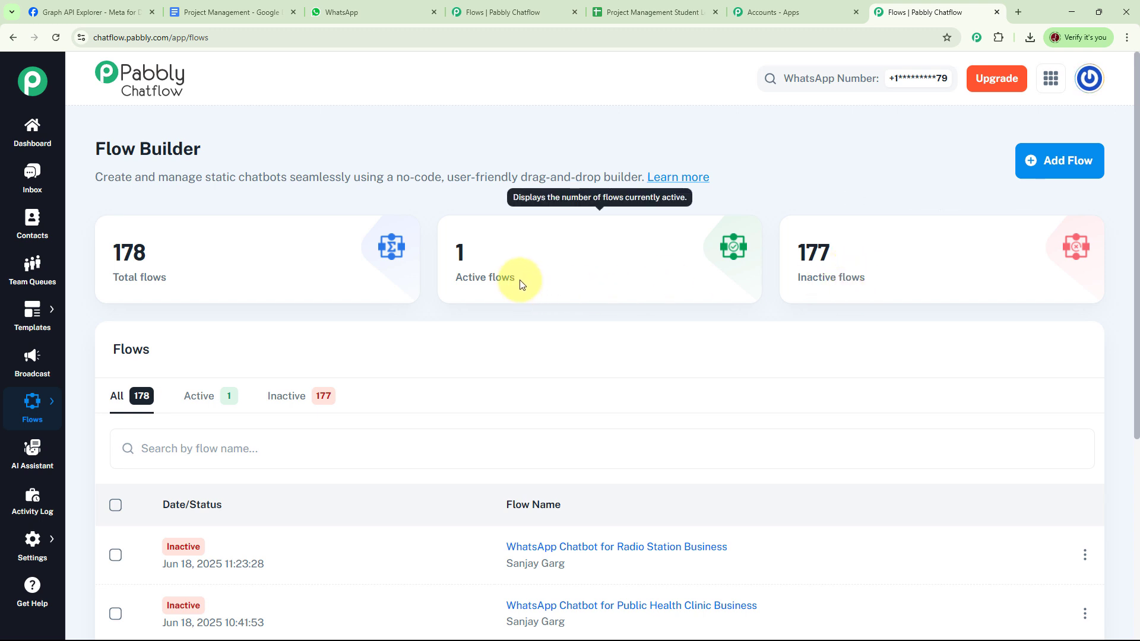
scroll(660, 309, down, 2)
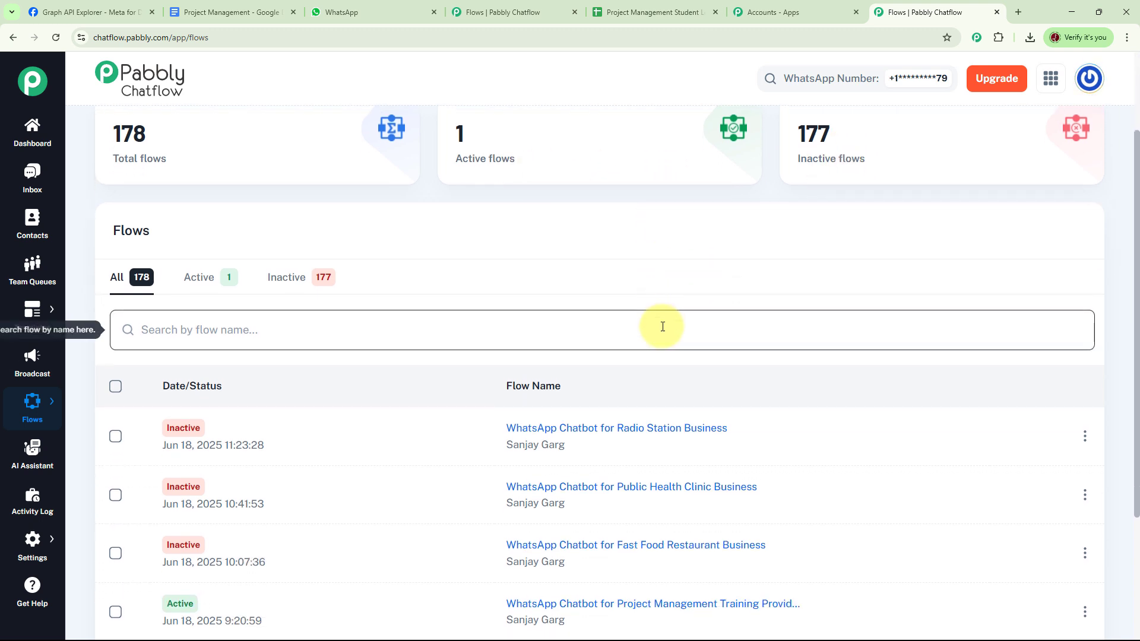
scroll(669, 346, down, 2)
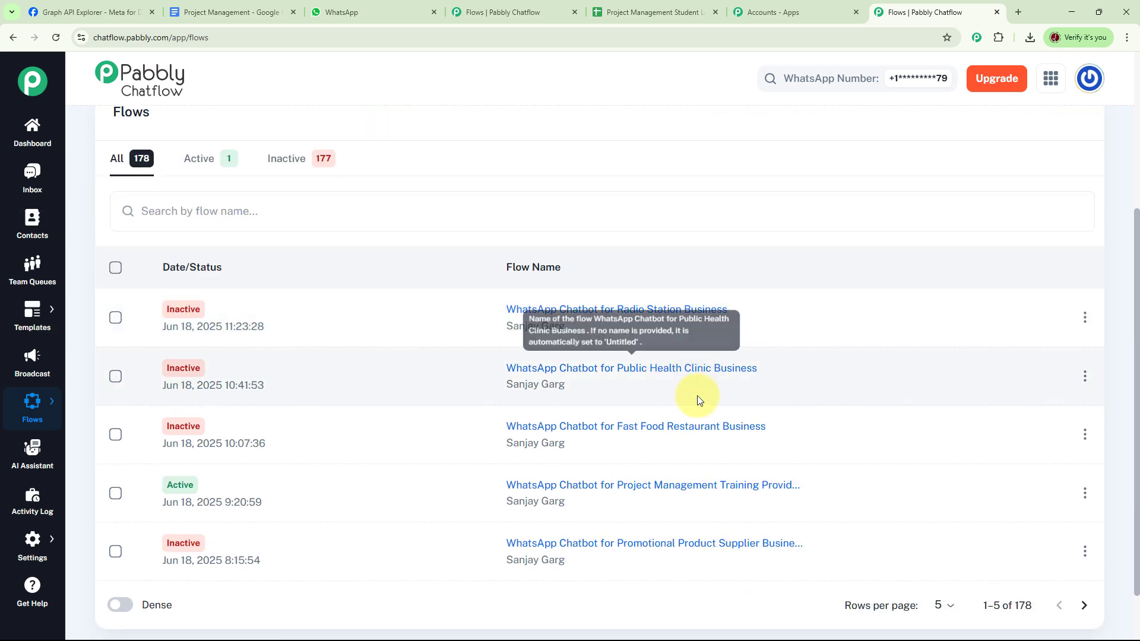
click(570, 492)
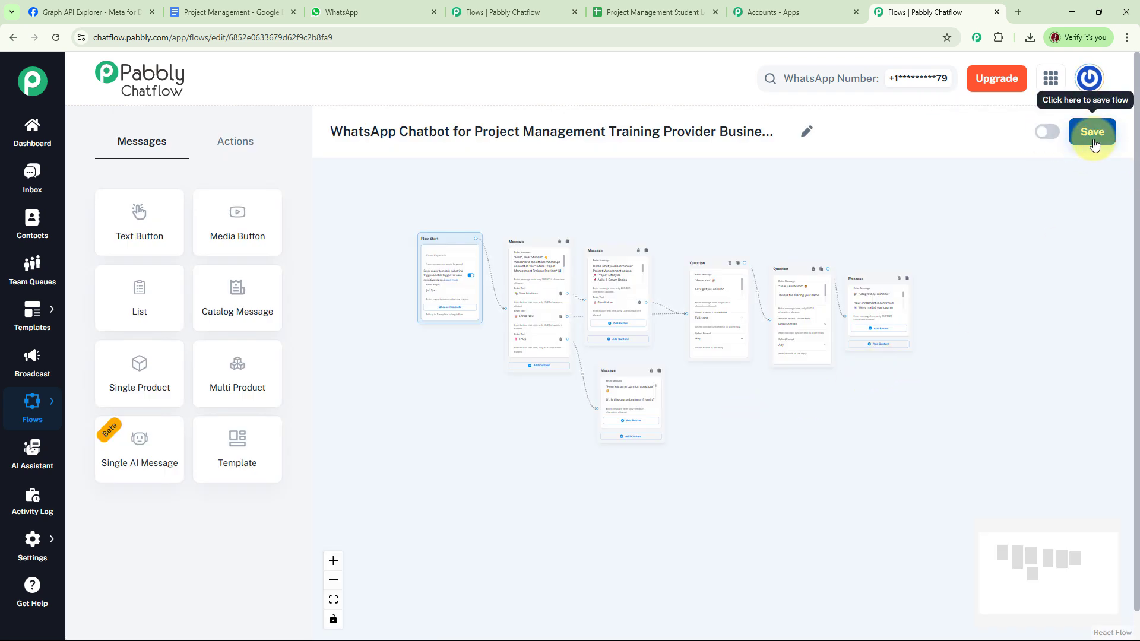
click(100, 401)
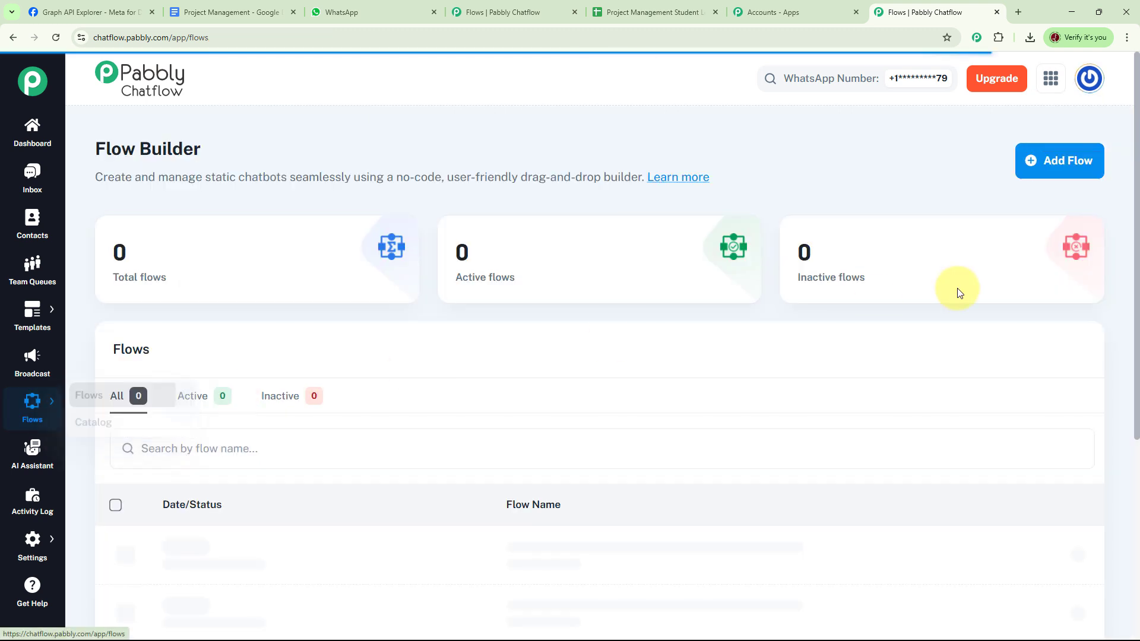
Create a flow named 'WhatsApp Chatbot for Project Management Training' and trigger Flow Start on regex [\s\S]+
click(1079, 166)
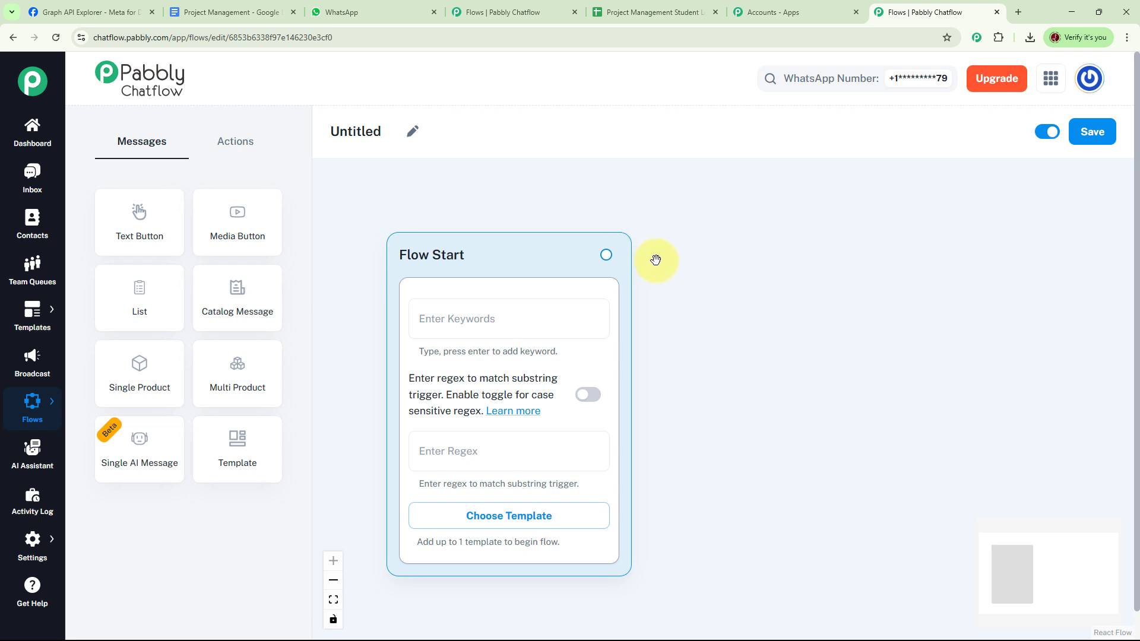
click(412, 134)
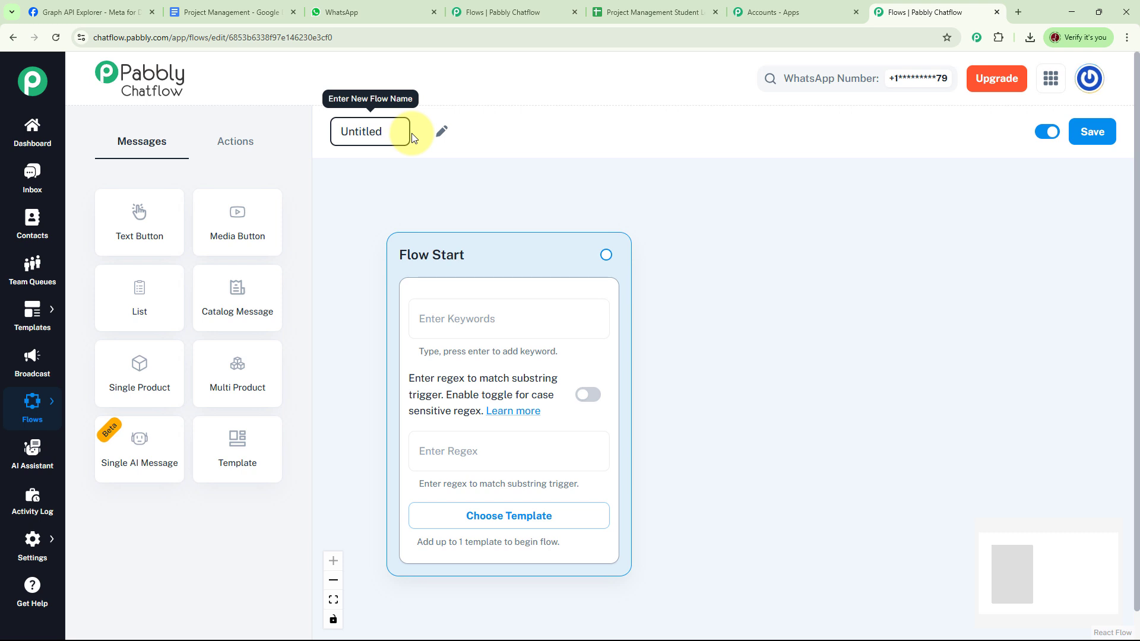
key(ctrl+a)
text(WhatsApp Chatbot for Project Management Training)
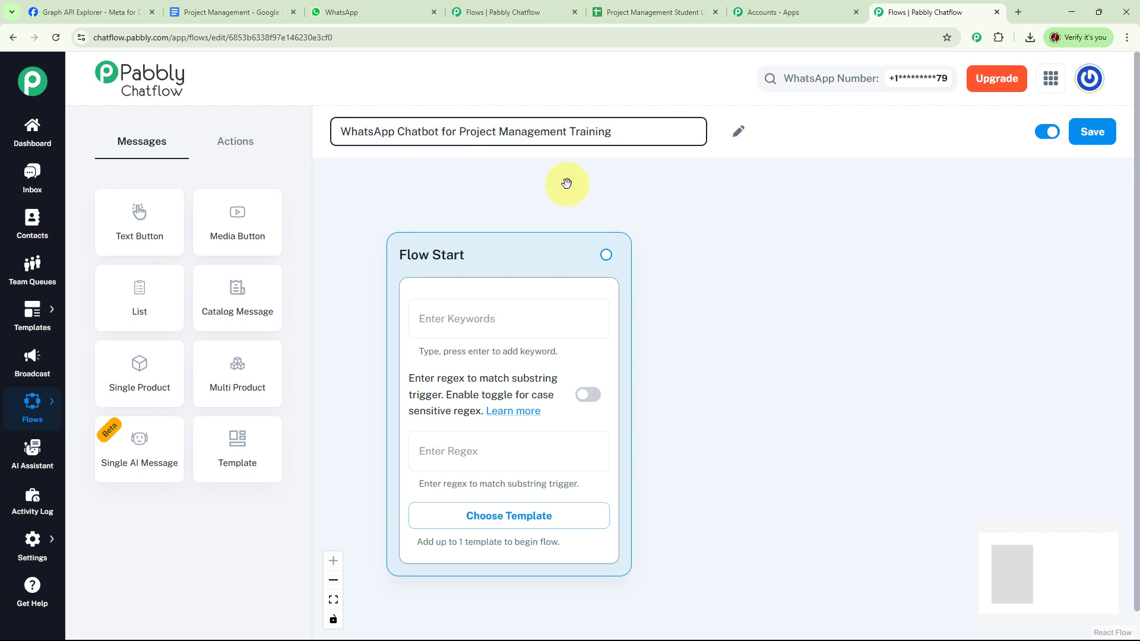
click(564, 184)
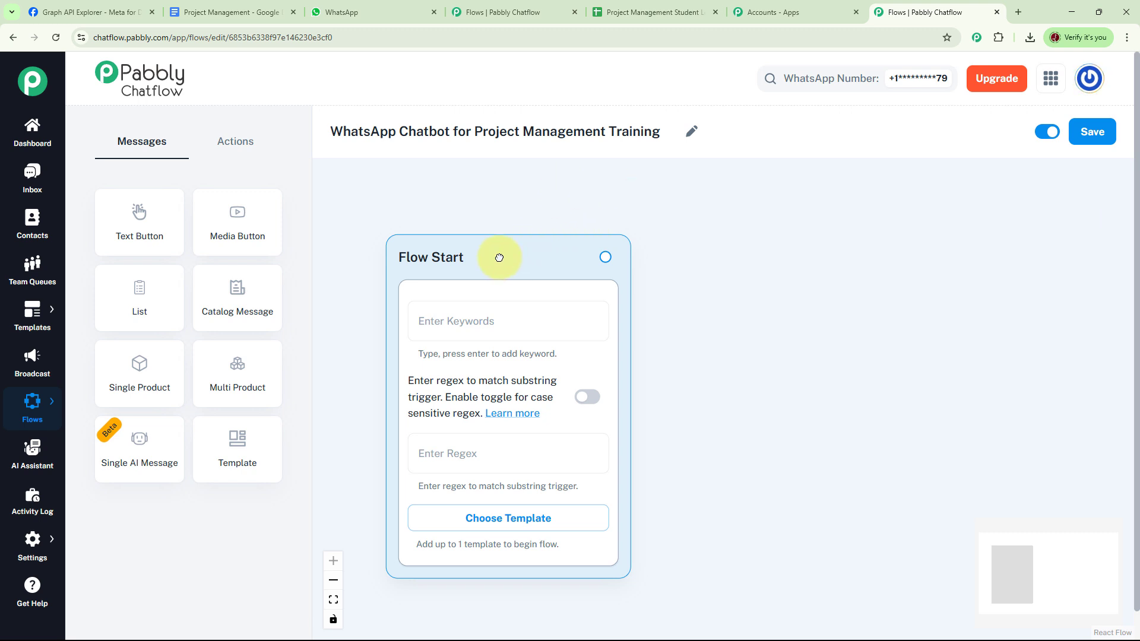
drag(501, 255, 451, 202)
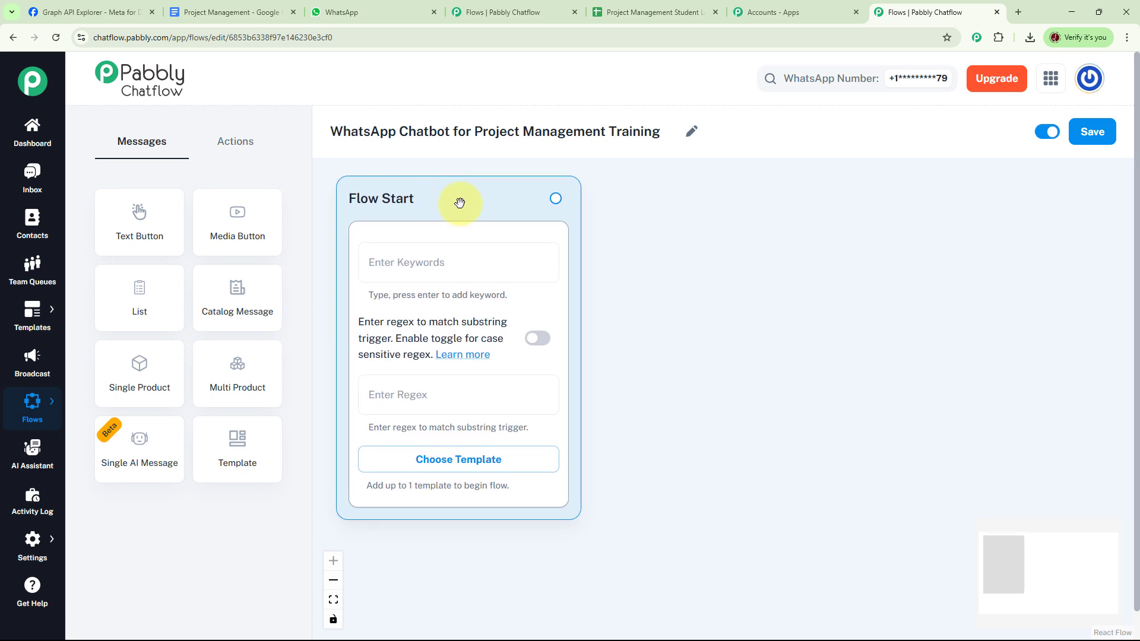
click(453, 264)
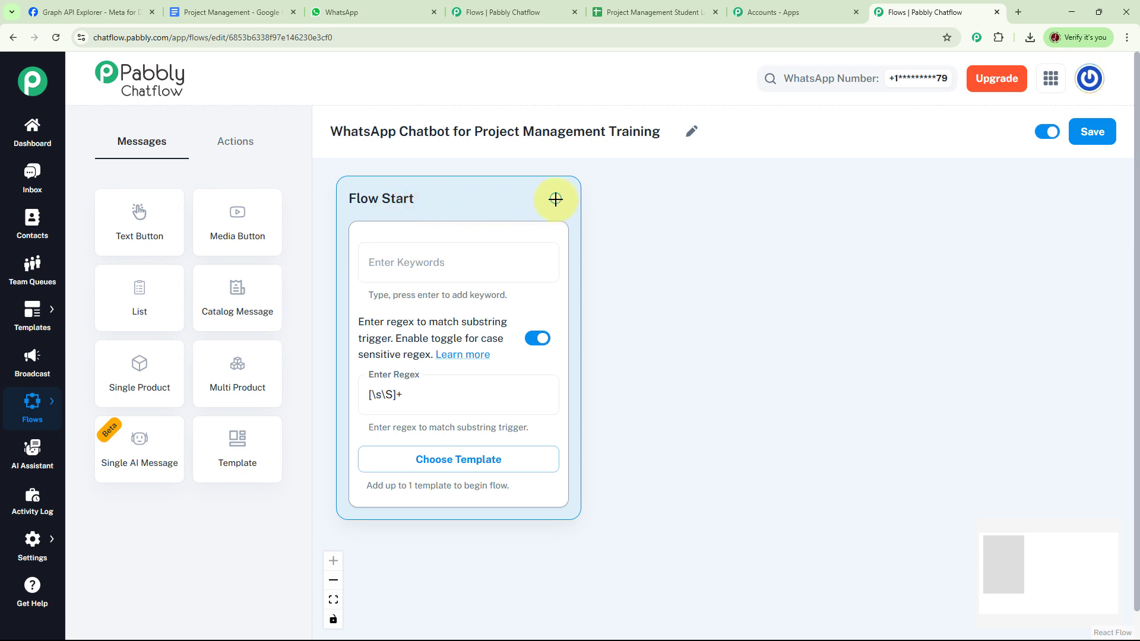
Add a Text + Button welcome message after Flow Start with View Modules, Enroll Now and FAQs buttons
drag(555, 199, 702, 185)
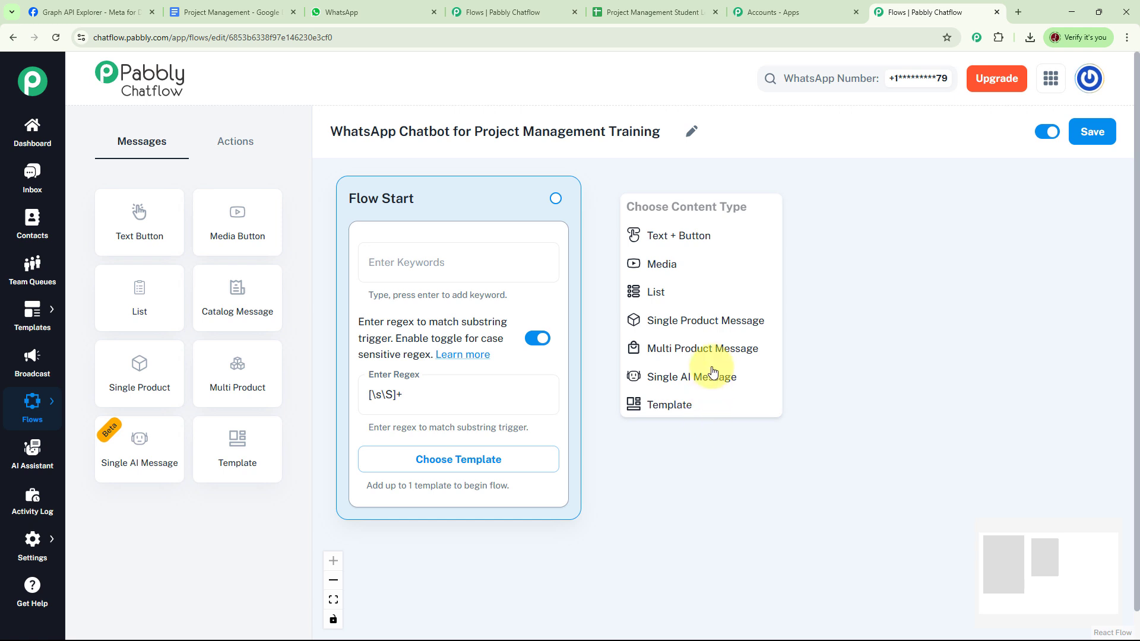
click(696, 238)
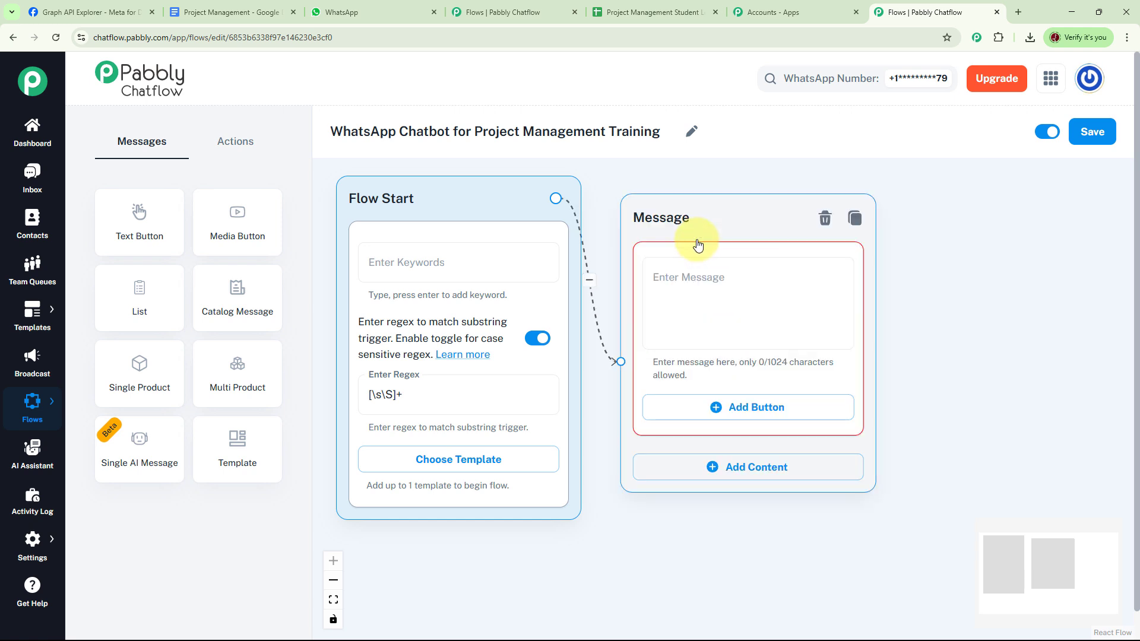
click(689, 276)
key(ctrl+v)
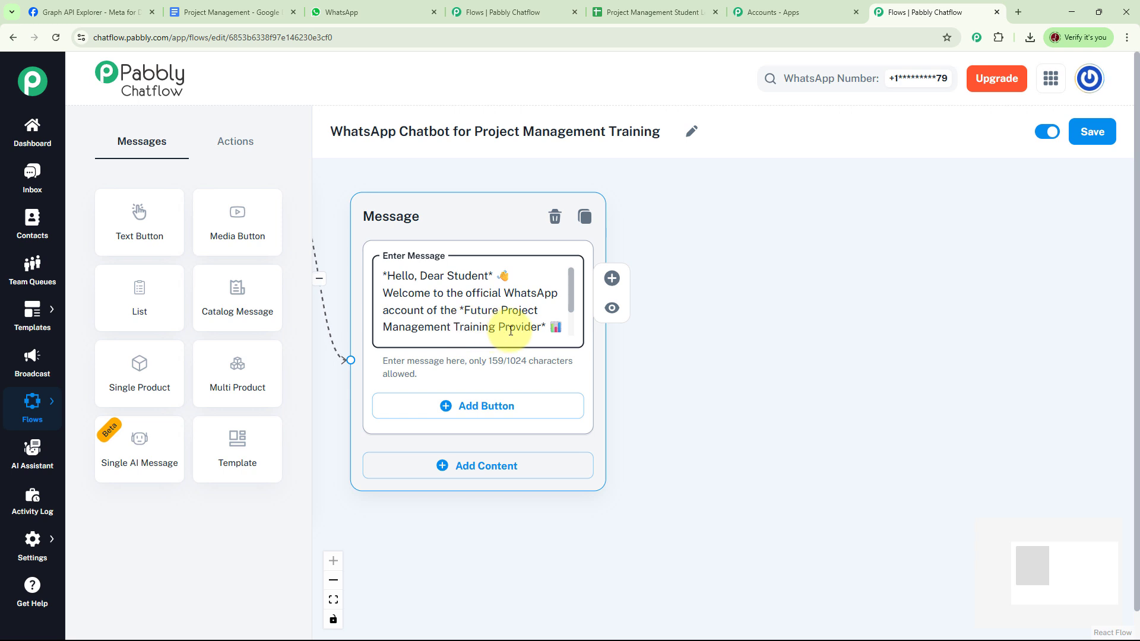
click(388, 281)
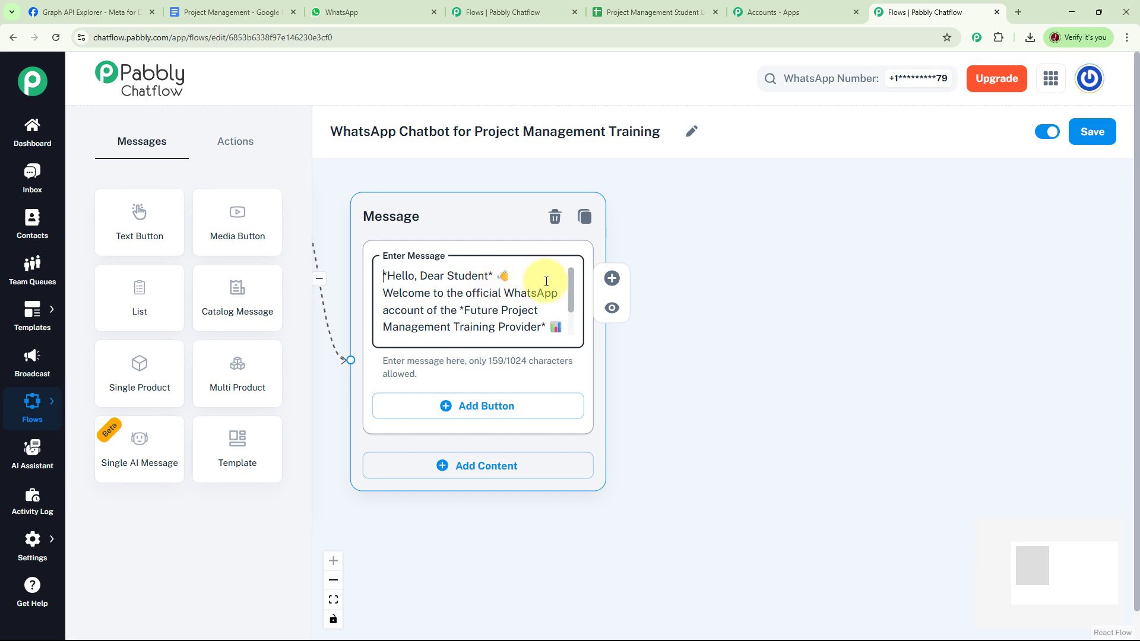
drag(573, 288, 573, 321)
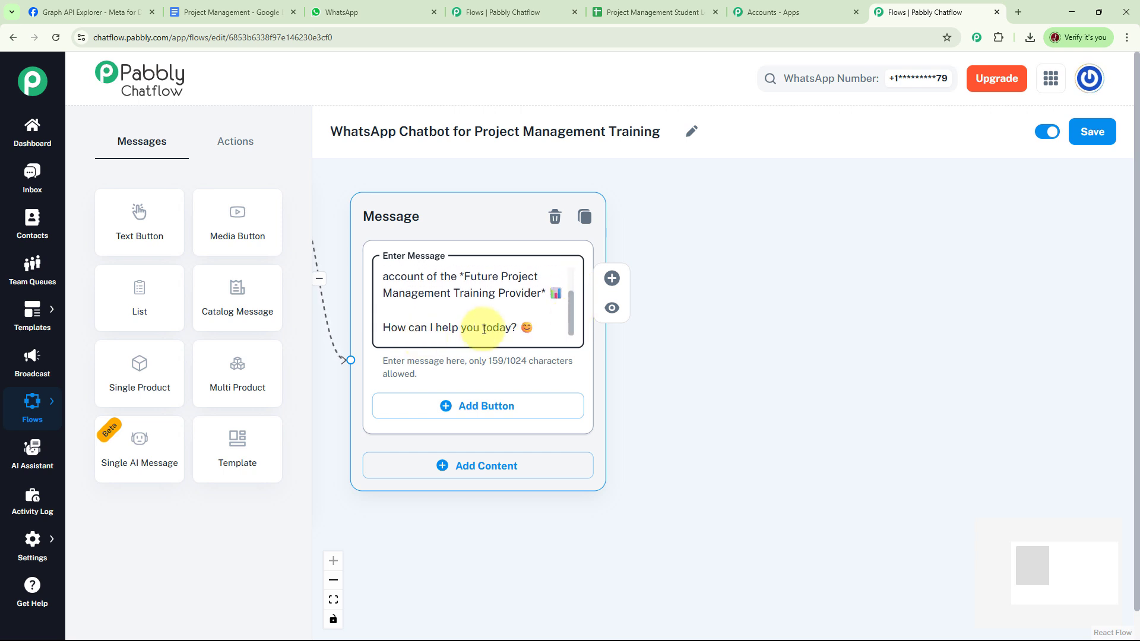
click(664, 379)
drag(664, 379, 619, 326)
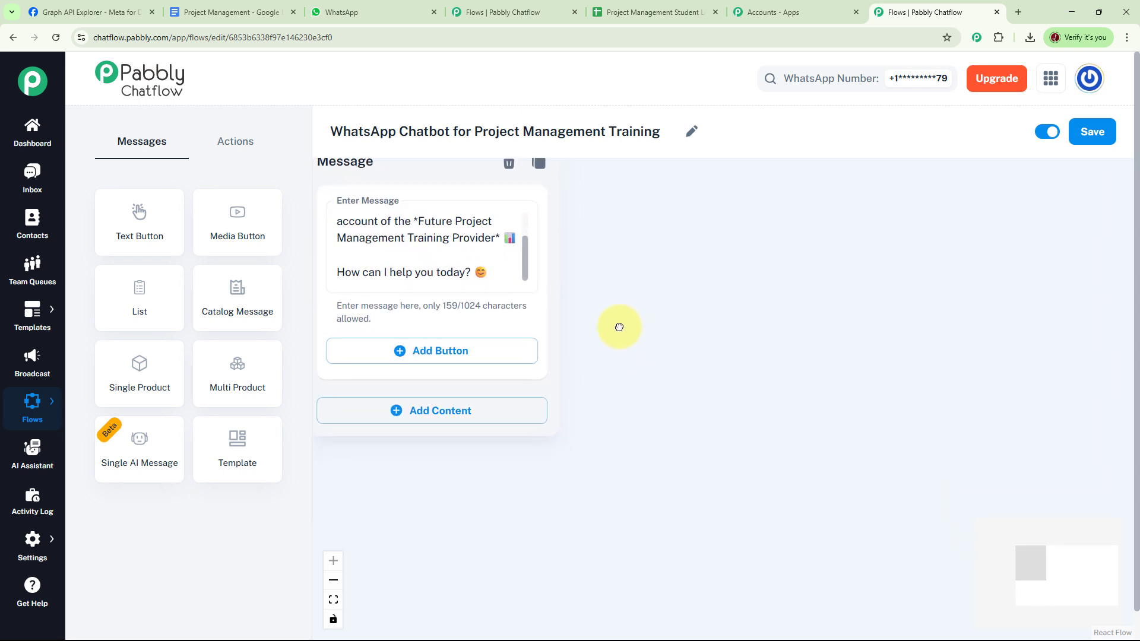
click(399, 350)
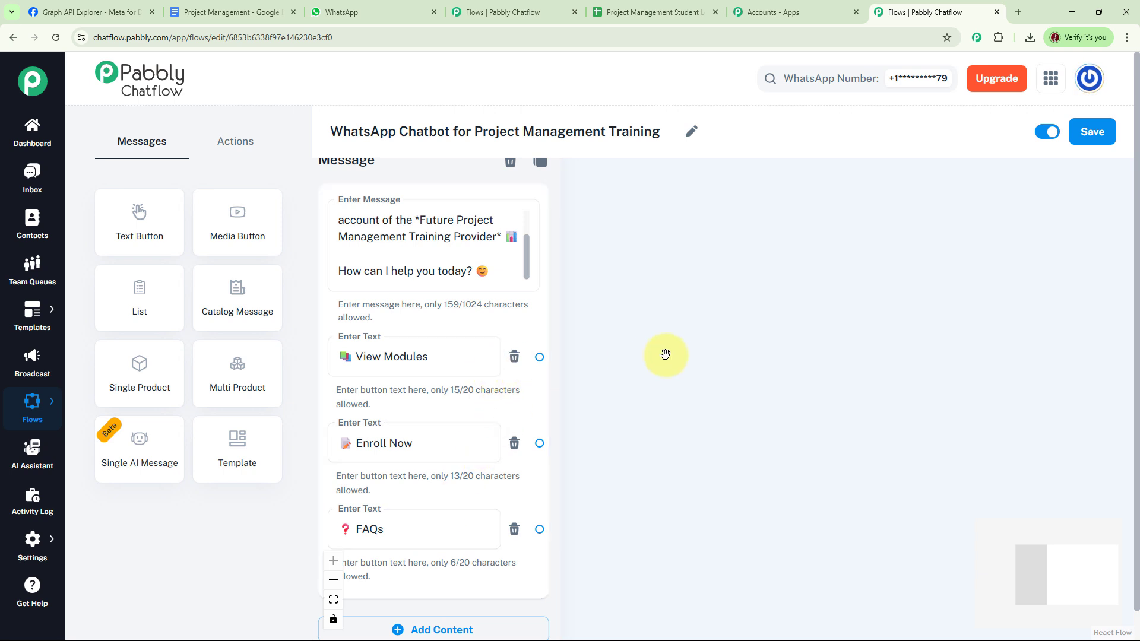
drag(665, 355, 666, 374)
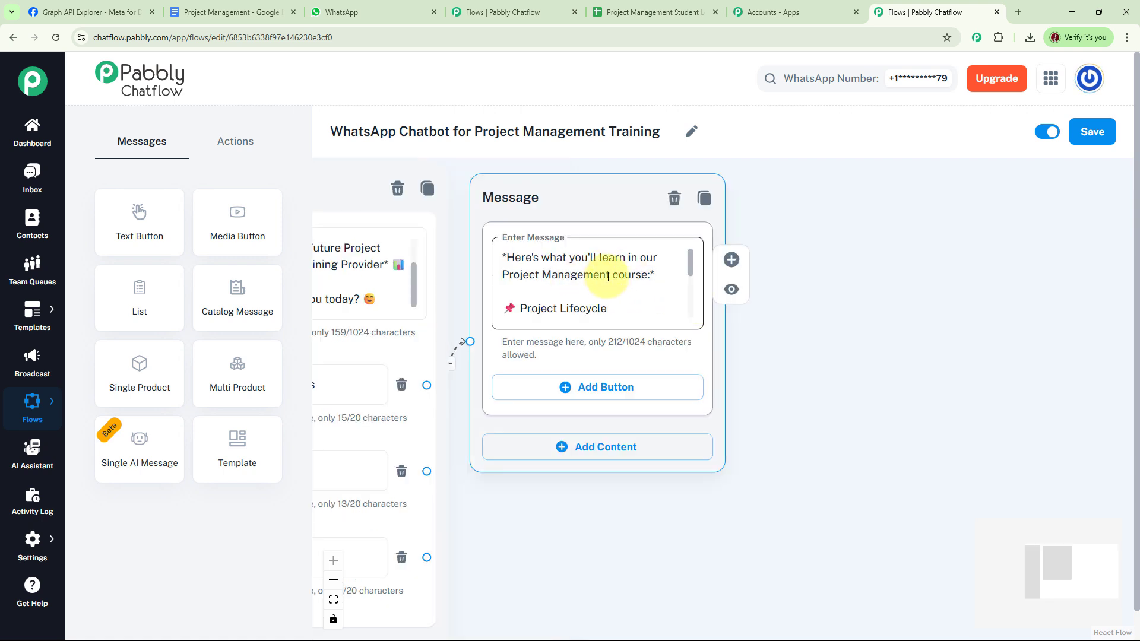
Give the course-outline message ending 'Would you like to enroll?' an Enroll Now button
click(691, 278)
scroll(692, 281, down, 1)
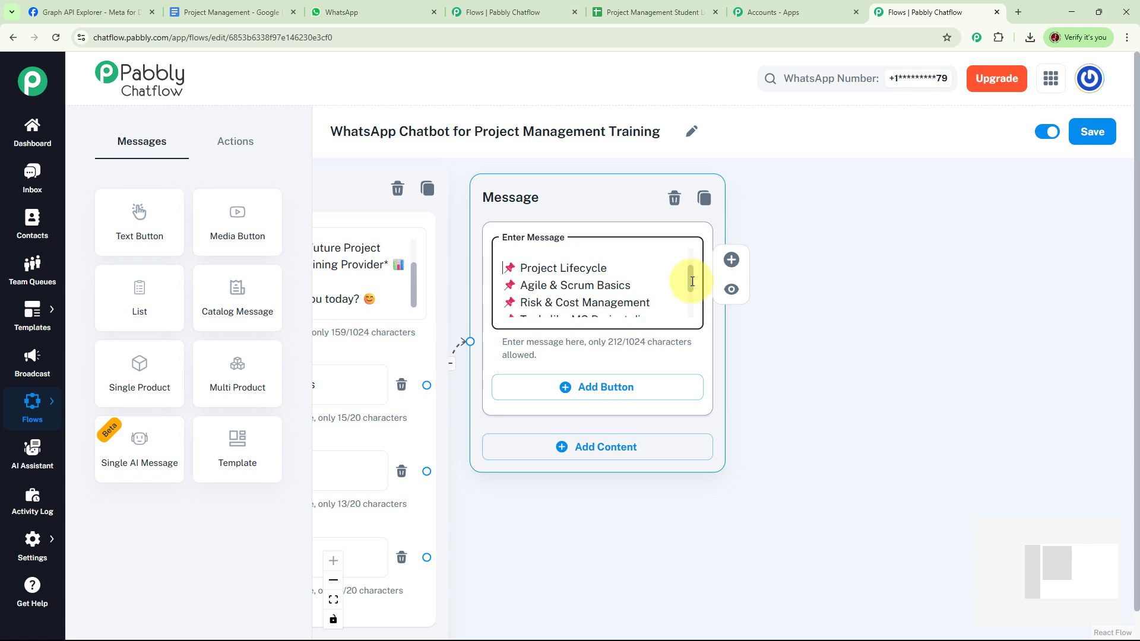
drag(692, 281, 698, 314)
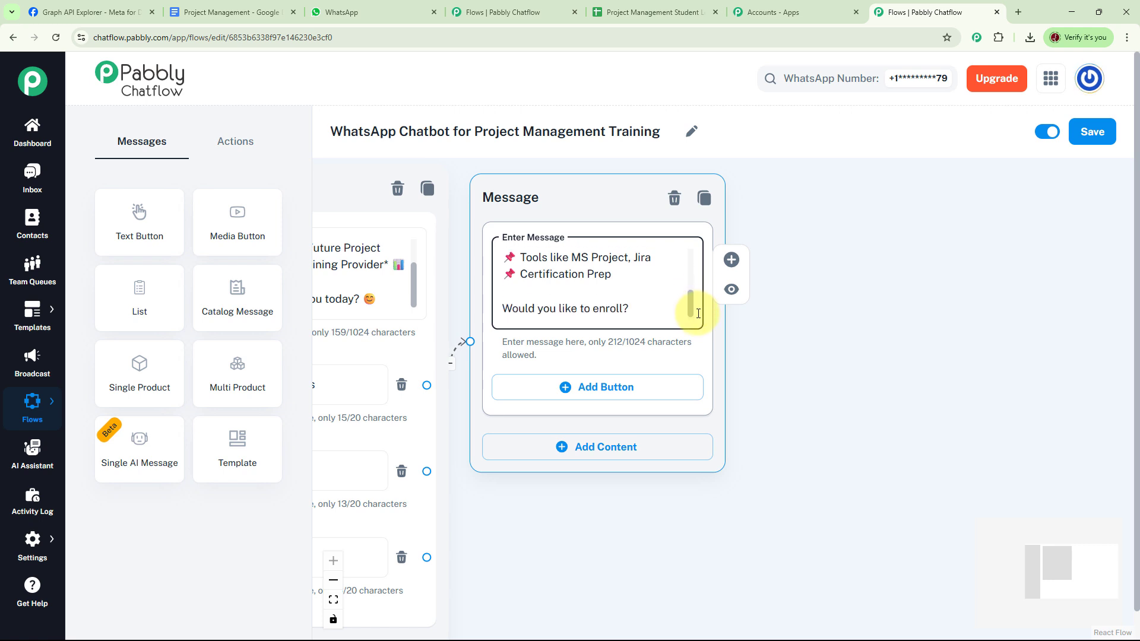
click(799, 353)
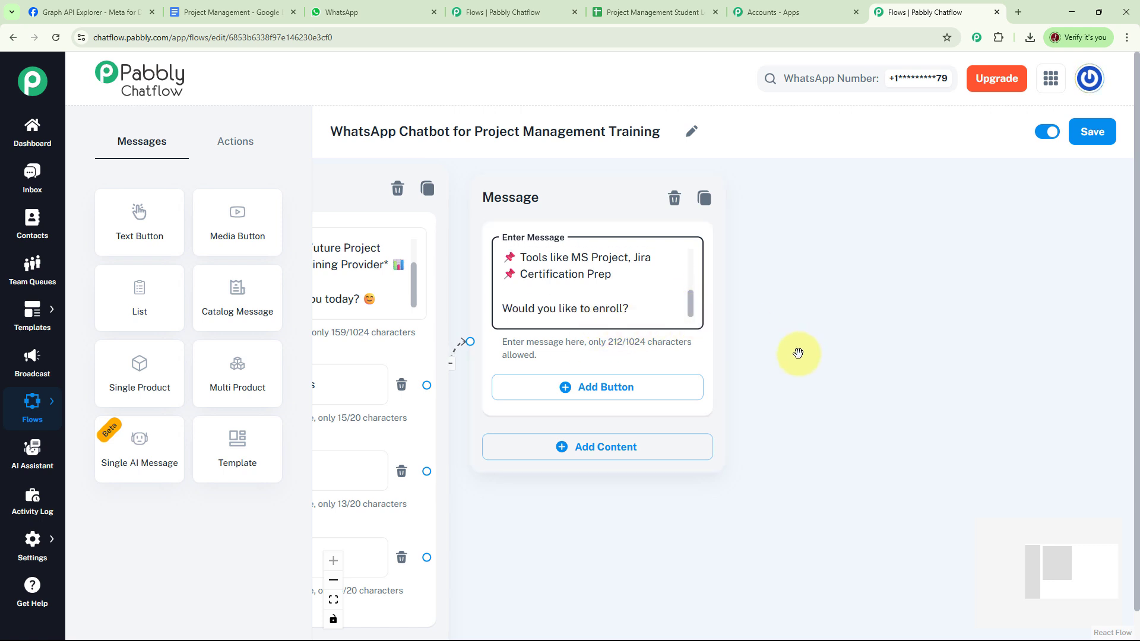
drag(798, 353, 784, 325)
click(572, 361)
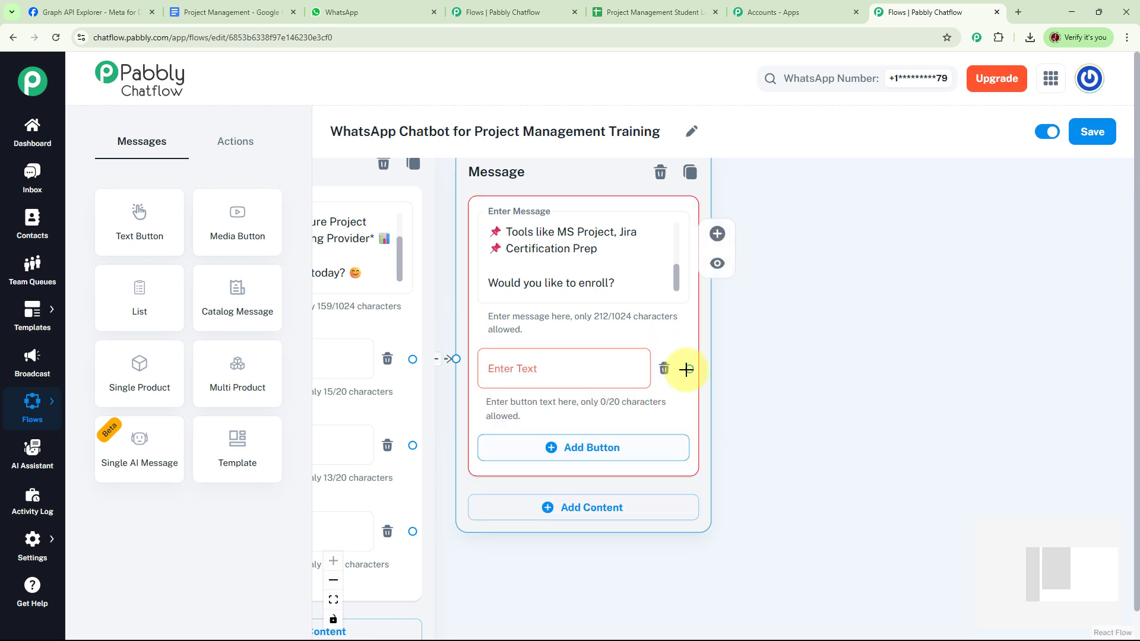
click(555, 367)
text(📝 Enroll Now)
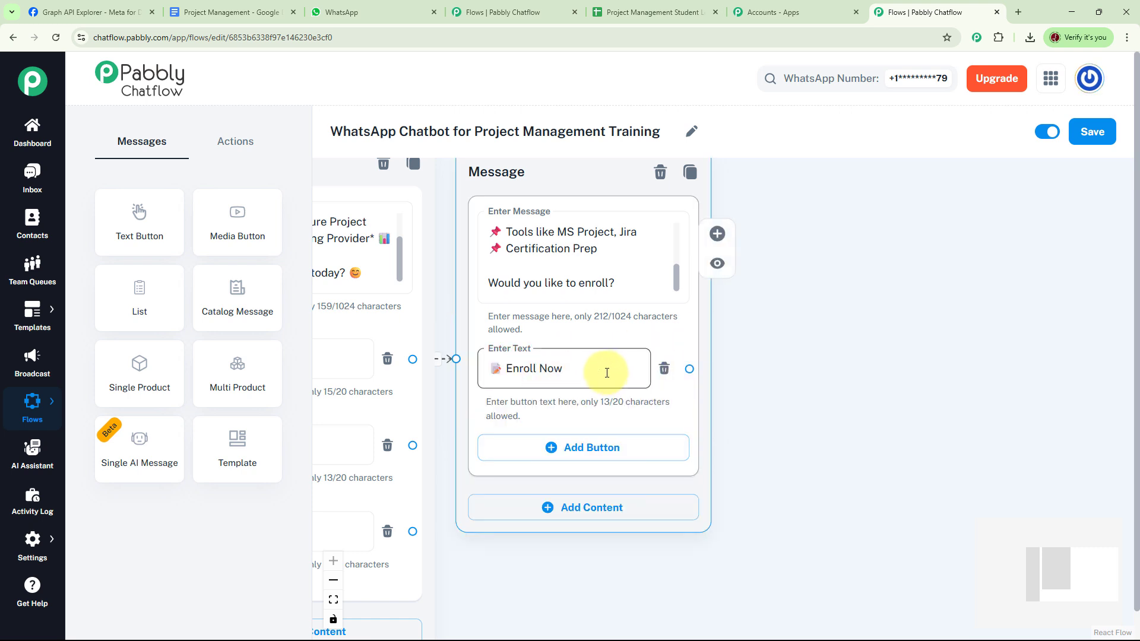
click(778, 368)
click(627, 366)
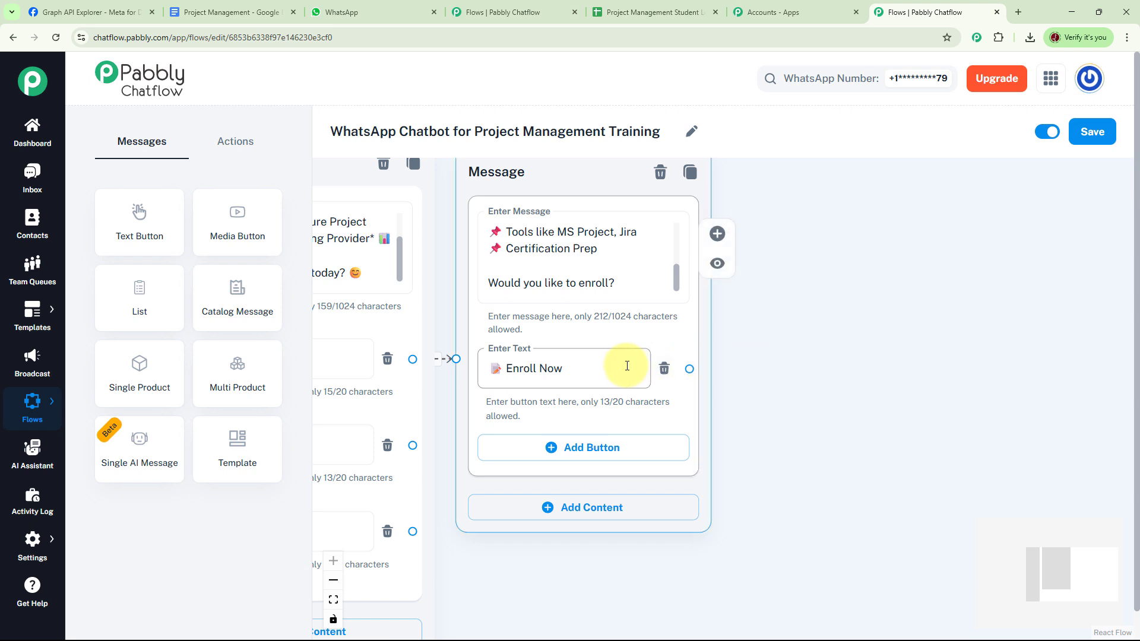
click(802, 370)
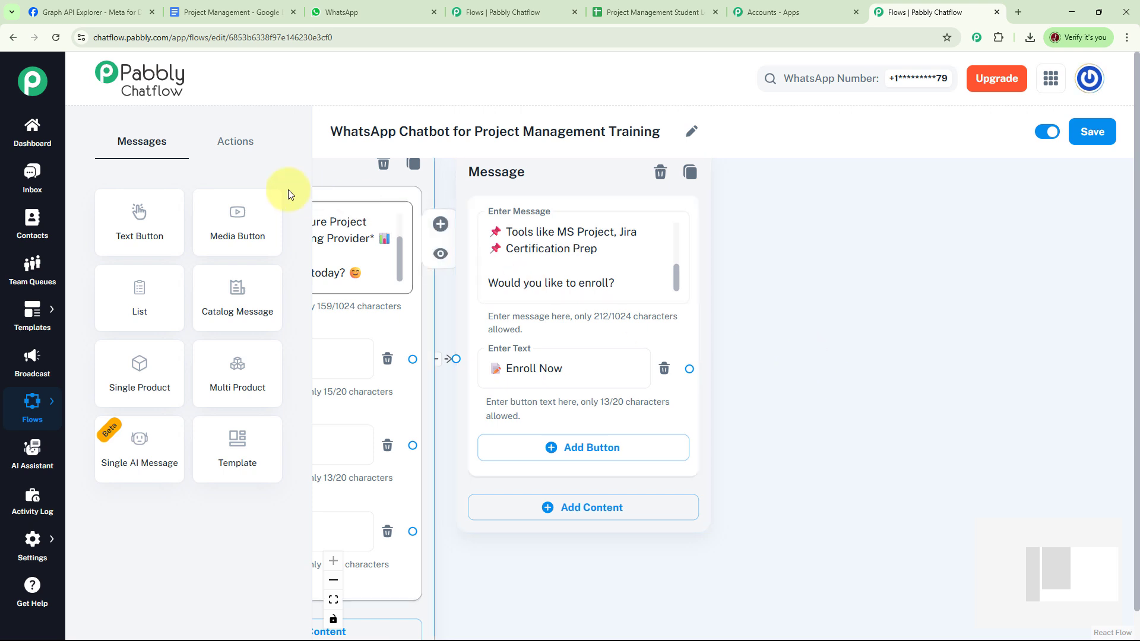
Place an Ask Question node and connect both Enroll Now buttons to it
click(245, 144)
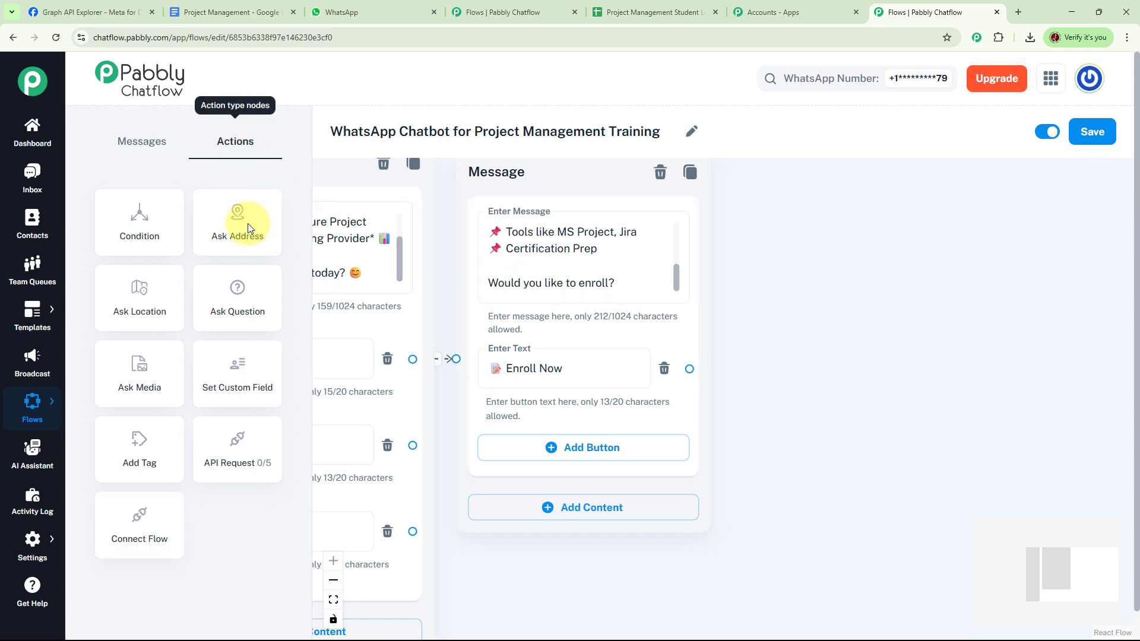
drag(258, 307, 865, 198)
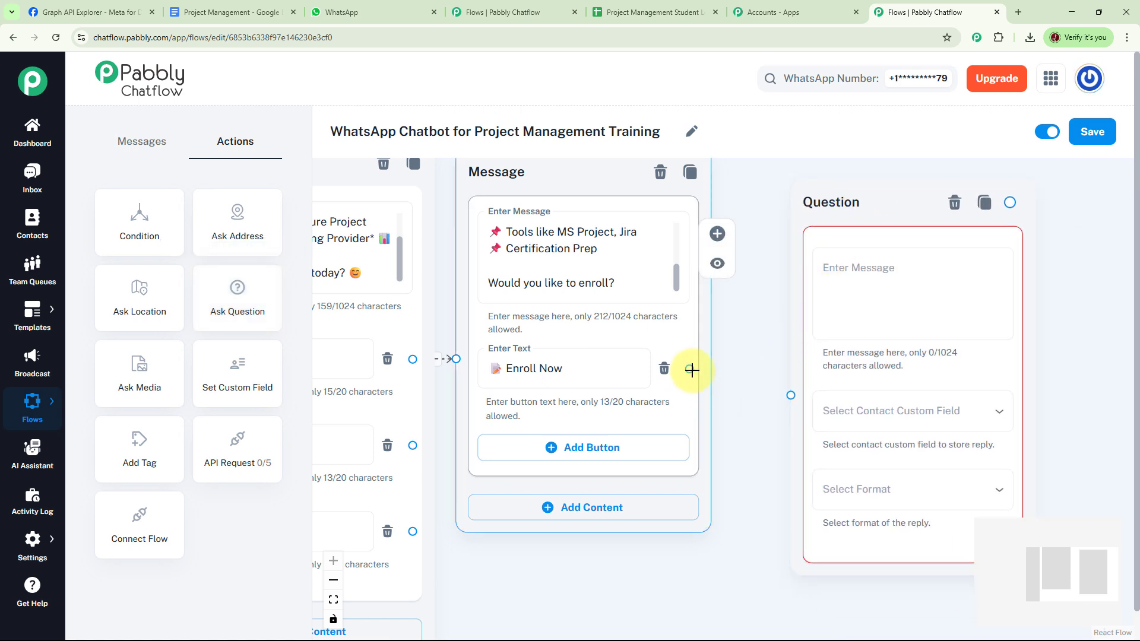
drag(692, 370, 791, 395)
drag(758, 453, 835, 380)
drag(604, 486, 683, 489)
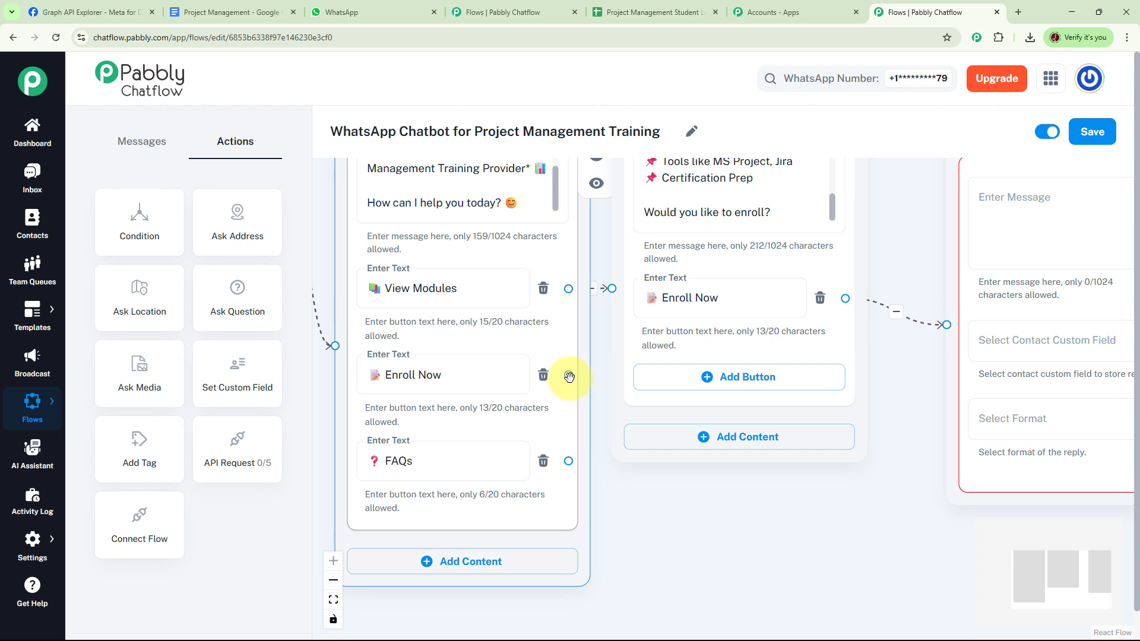
drag(568, 375, 945, 328)
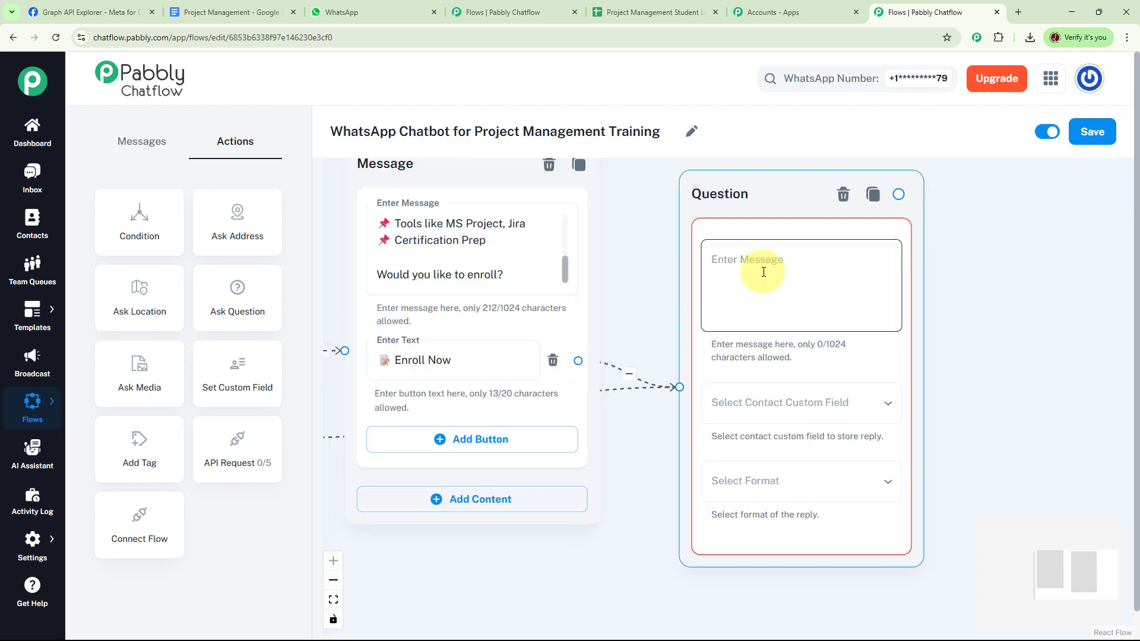
Make the question ask for the full name, saving it to FullName in Any format
click(764, 272)
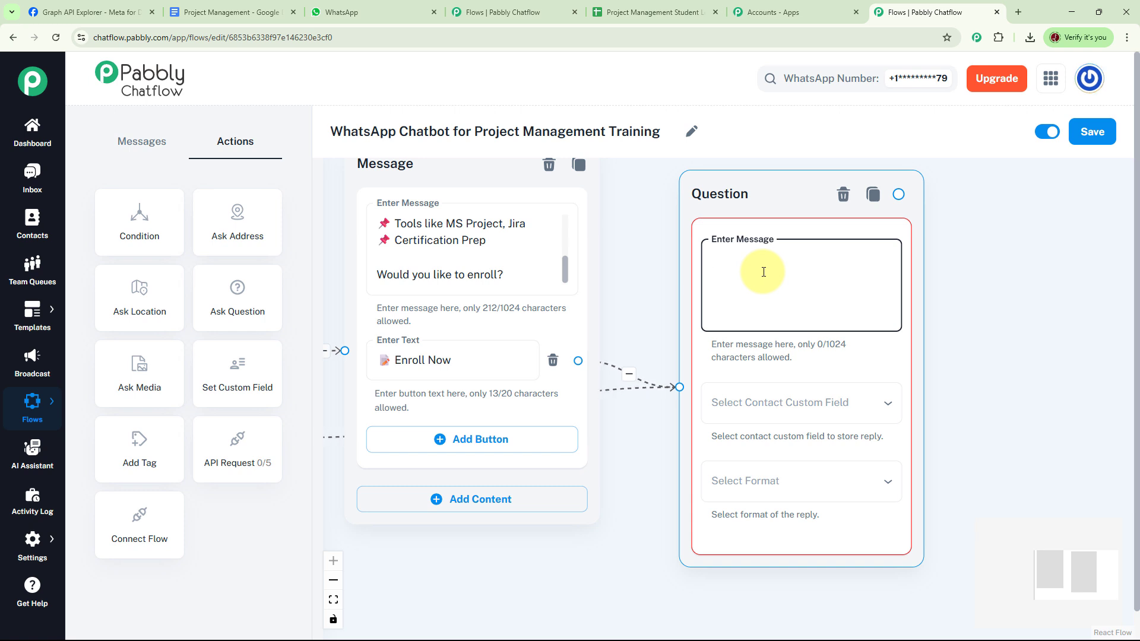
key(ctrl+v)
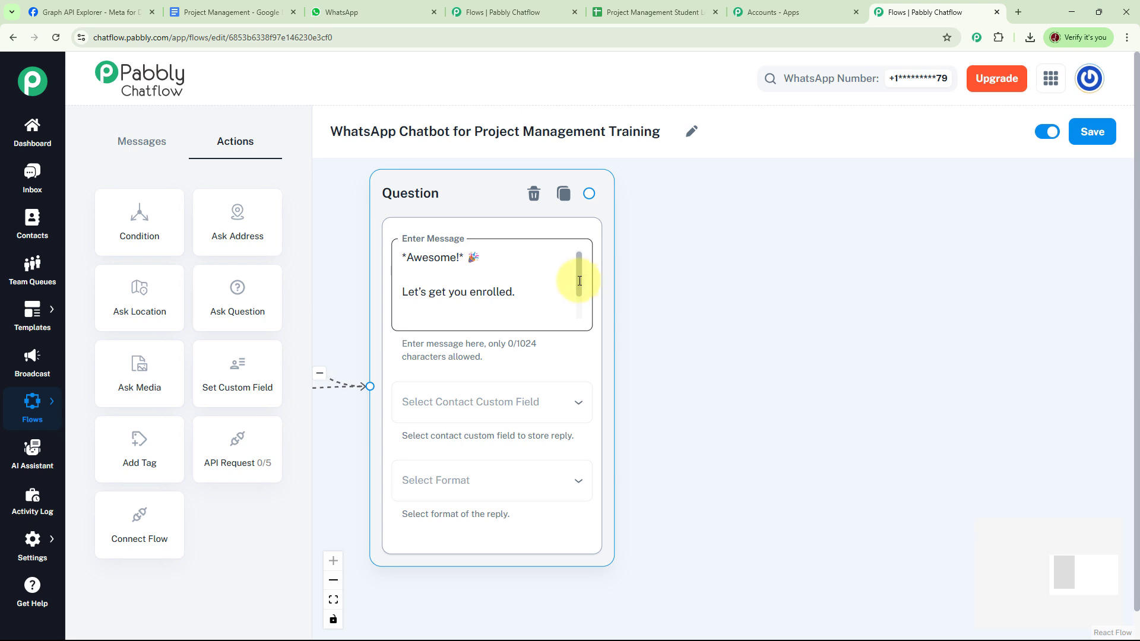
drag(579, 272, 582, 304)
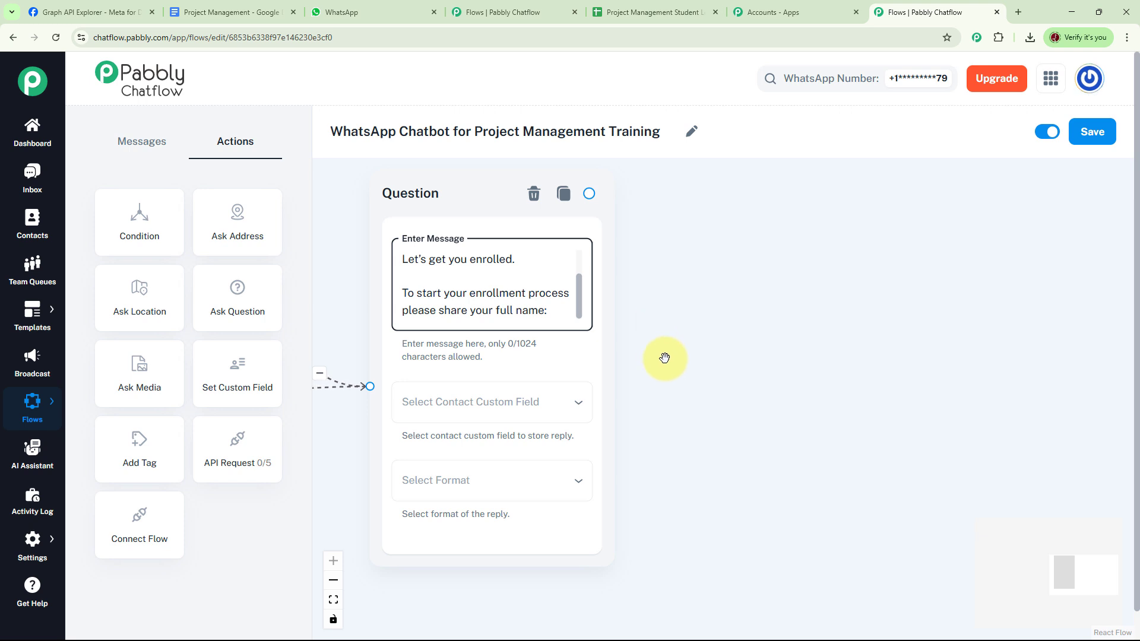
click(541, 405)
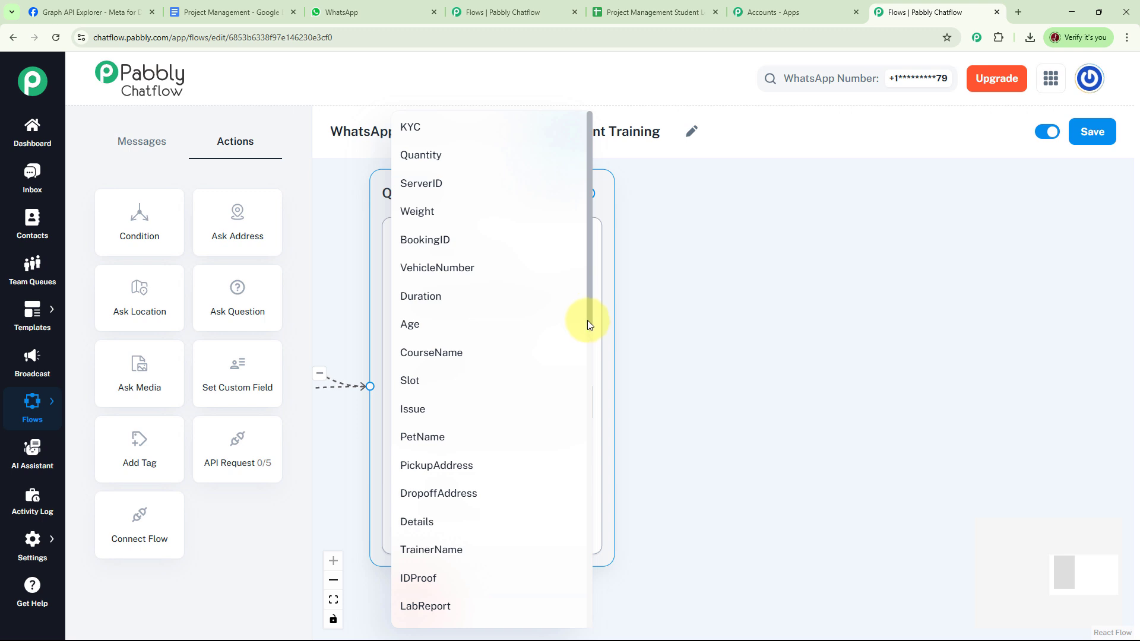
drag(589, 320, 597, 452)
click(597, 451)
click(470, 486)
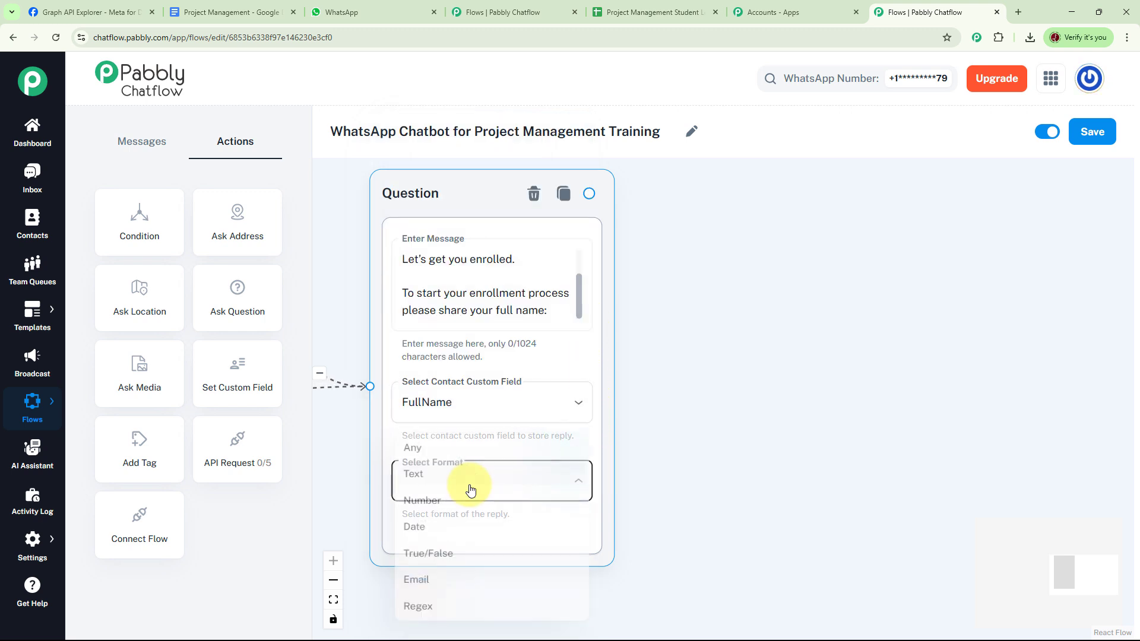
click(425, 451)
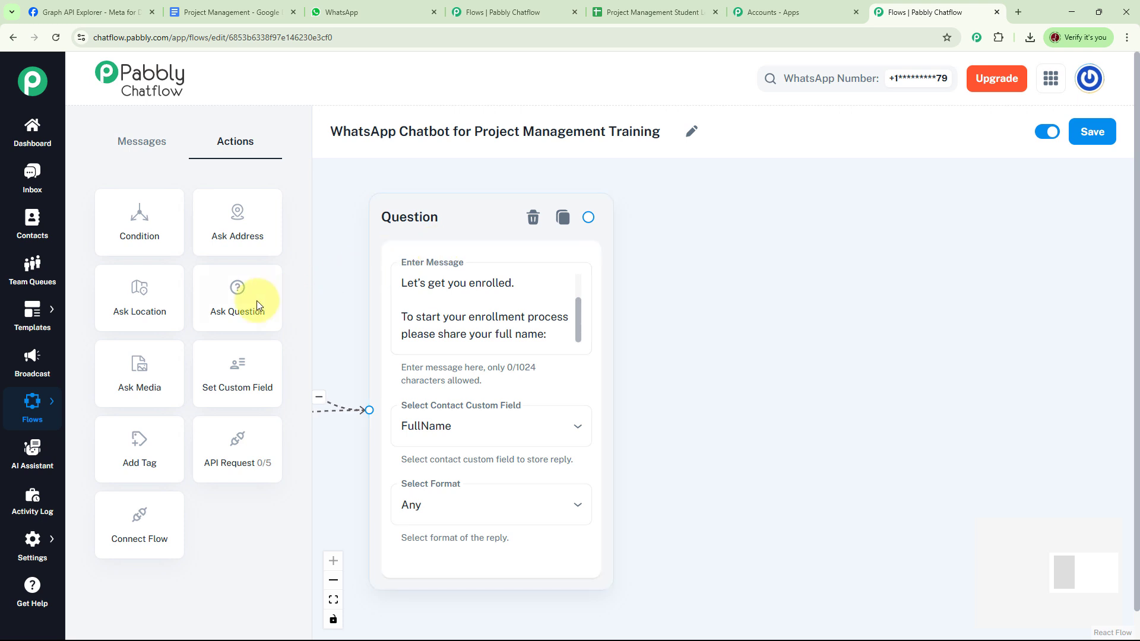
drag(261, 305, 796, 274)
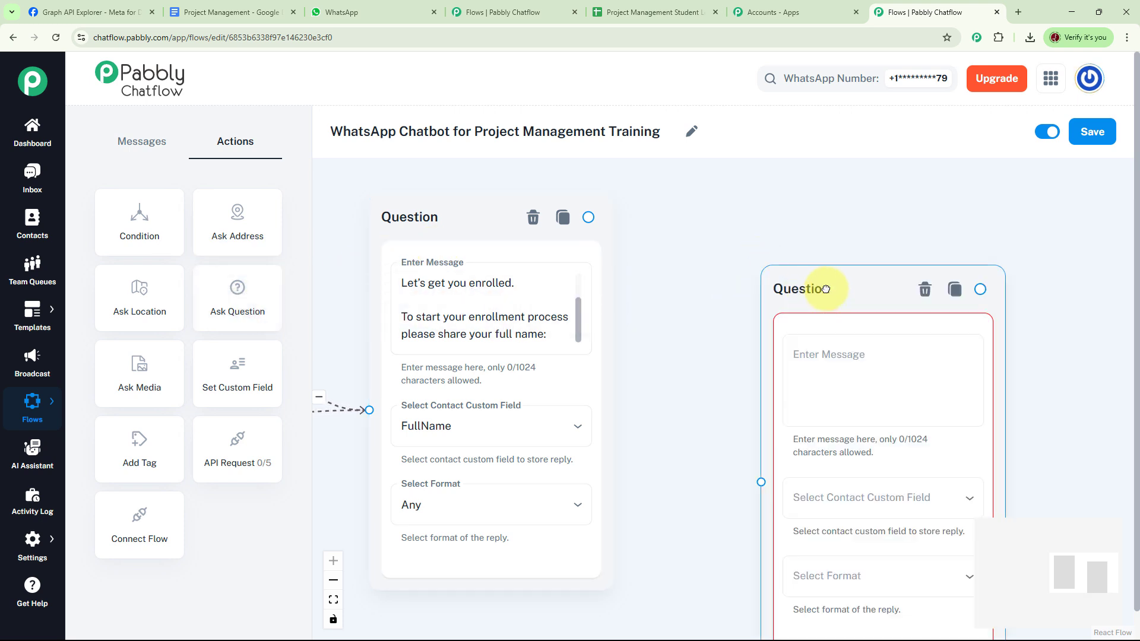
Link the name question to a second question greeting $FullName and asking for the email ID
drag(588, 217, 699, 411)
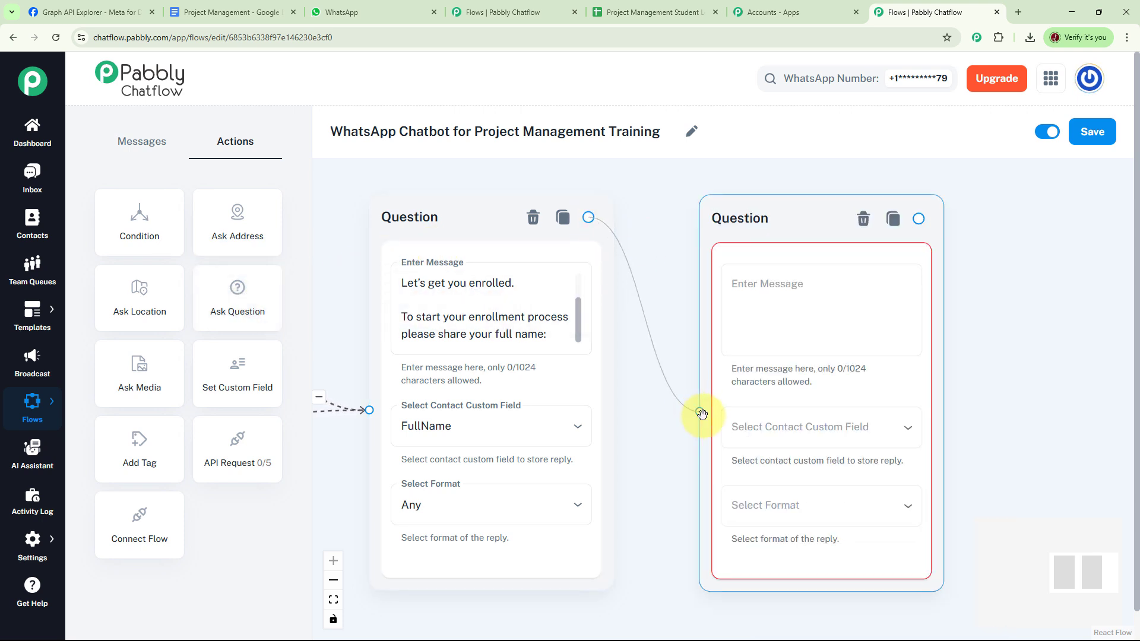
click(718, 302)
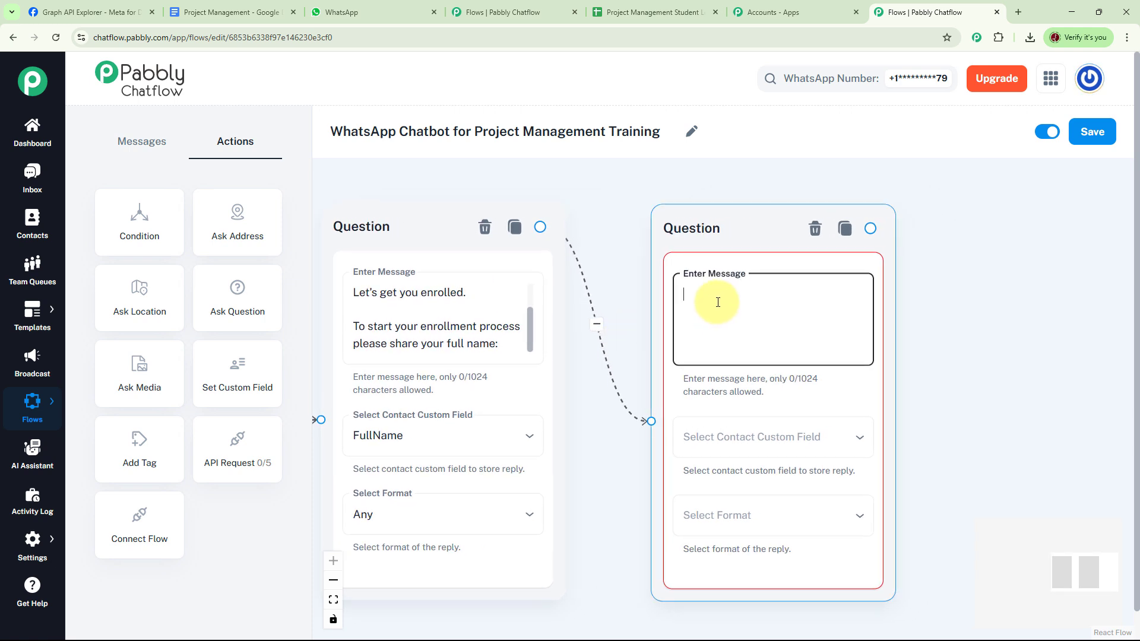
key(ctrl+v)
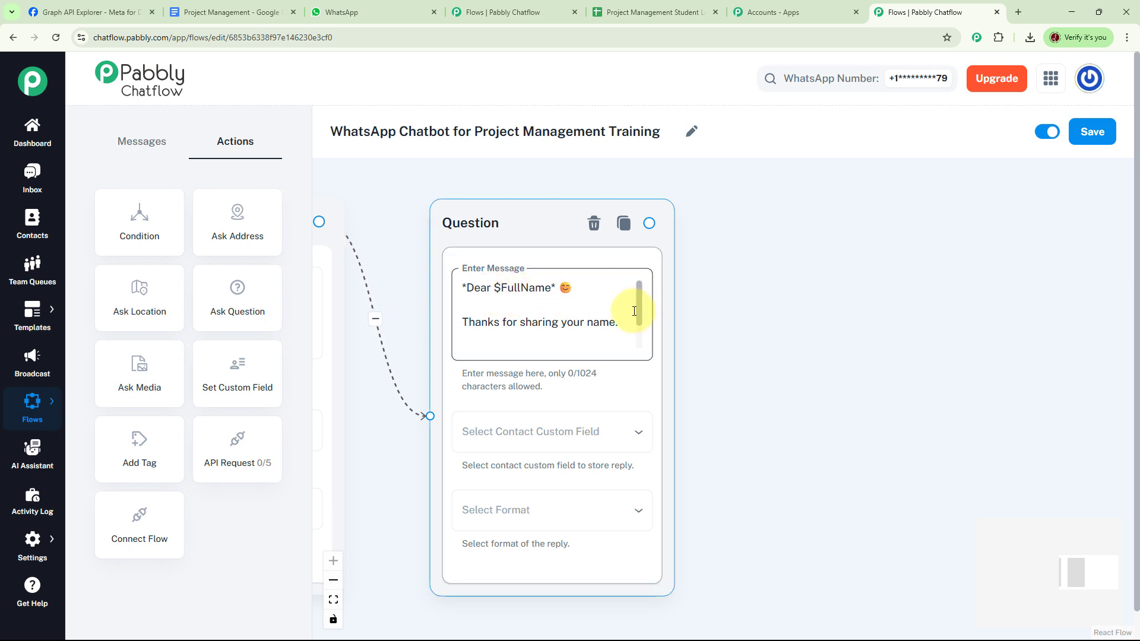
drag(639, 306, 642, 340)
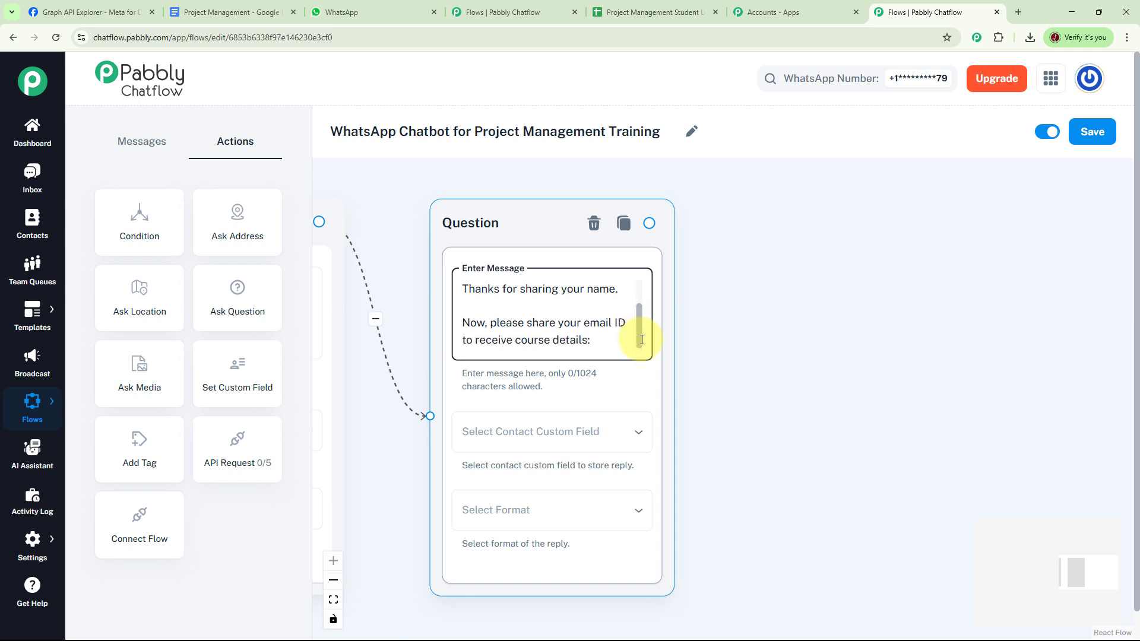
scroll(641, 340, down, 1)
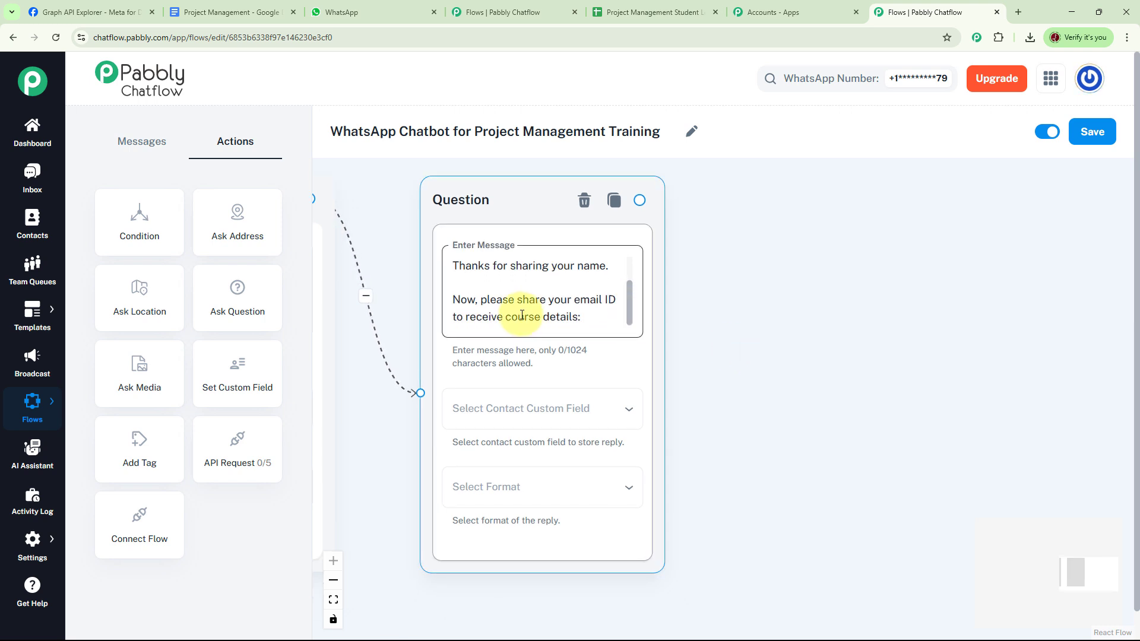
click(653, 315)
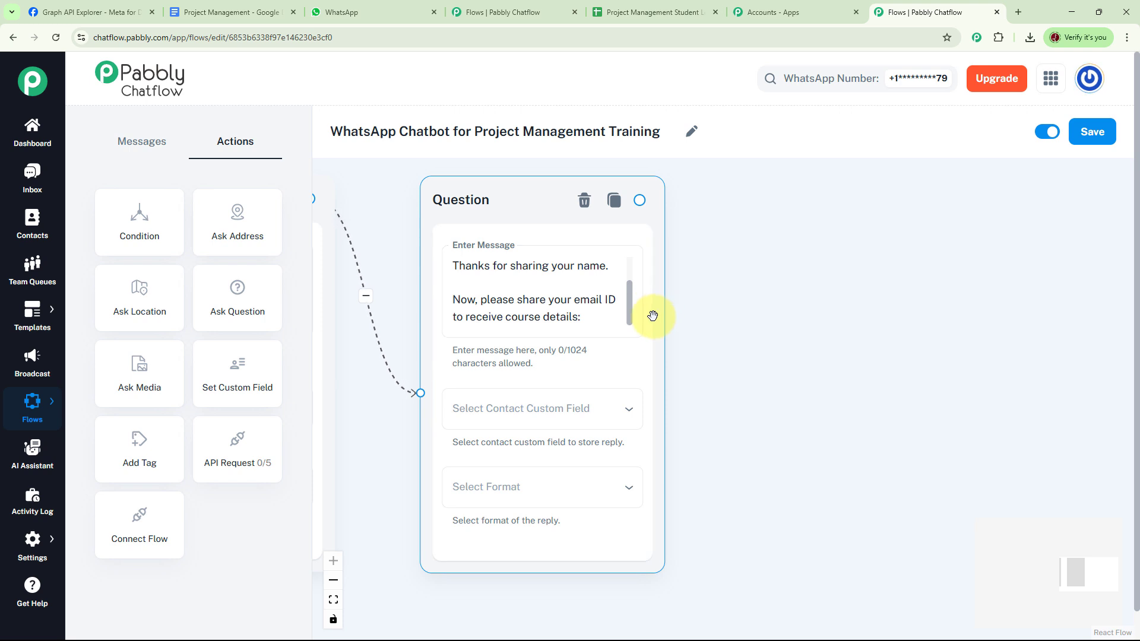
Store the email reply in the Emailaddress custom field with format Any
click(573, 407)
scroll(552, 415, down, 6)
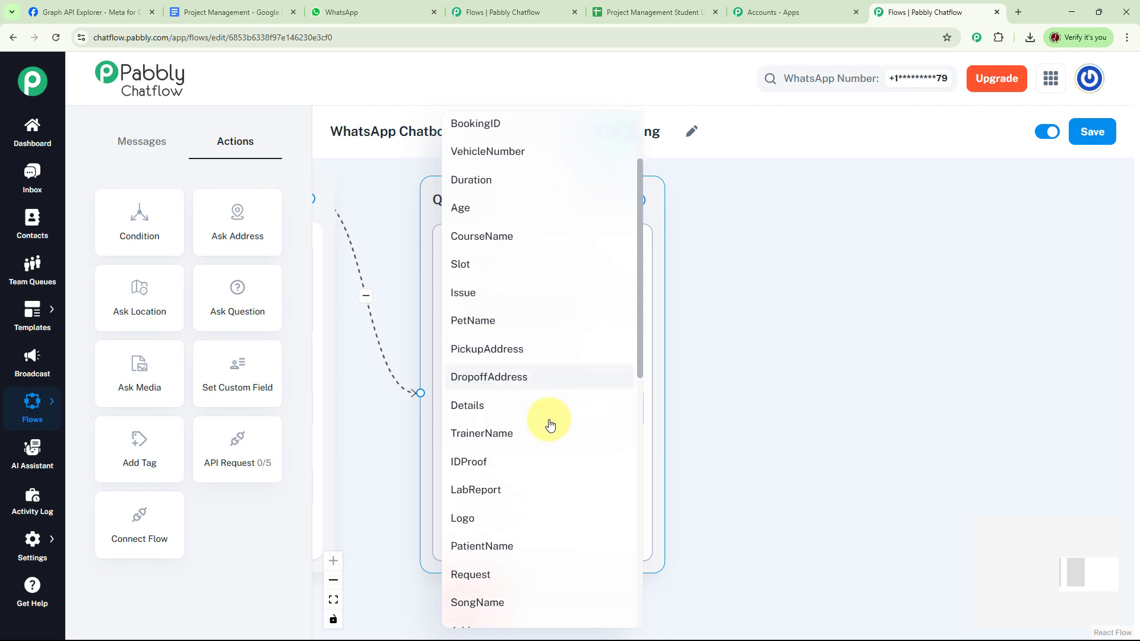
click(606, 451)
click(537, 486)
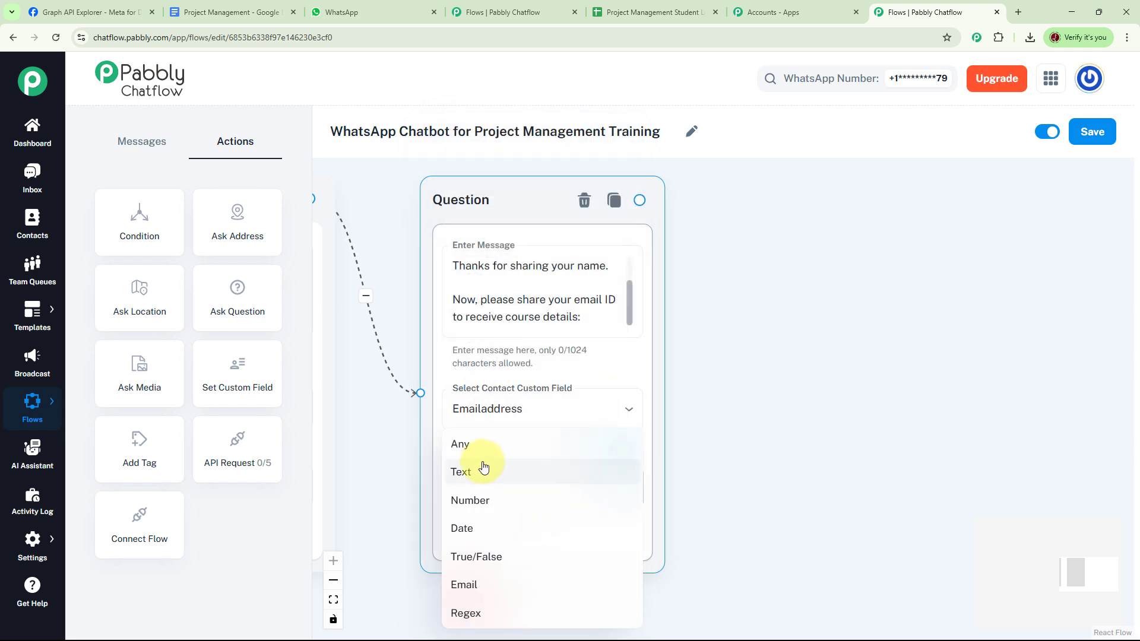
click(475, 449)
scroll(734, 388, down, 3)
drag(763, 368, 759, 315)
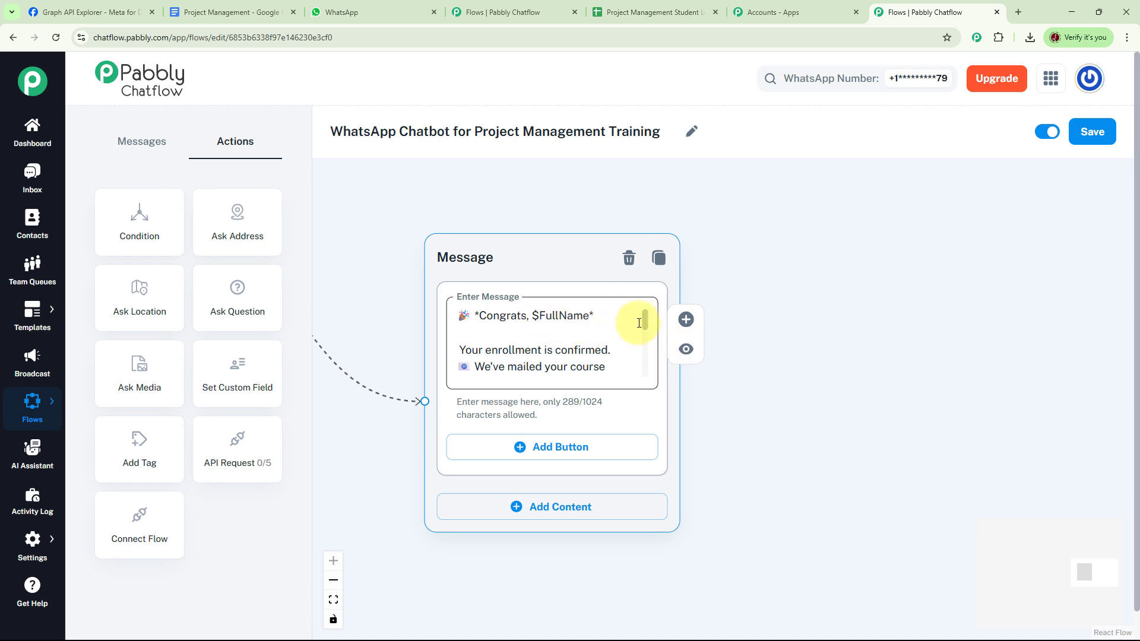
drag(647, 324, 649, 345)
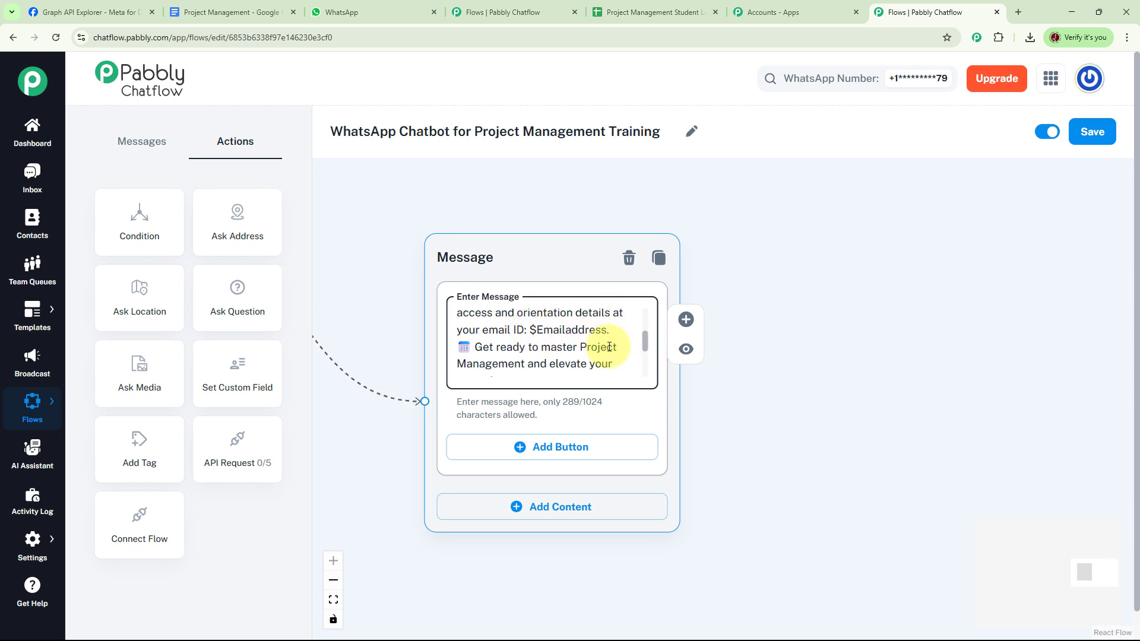
drag(645, 343, 646, 366)
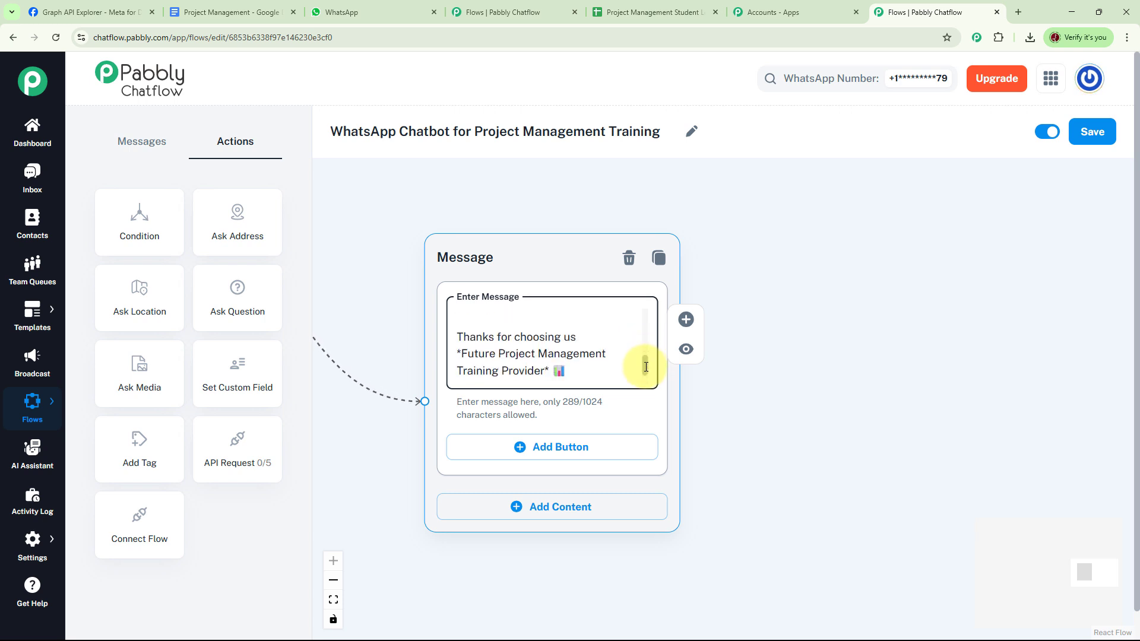
scroll(762, 370, down, 10)
scroll(618, 383, up, 7)
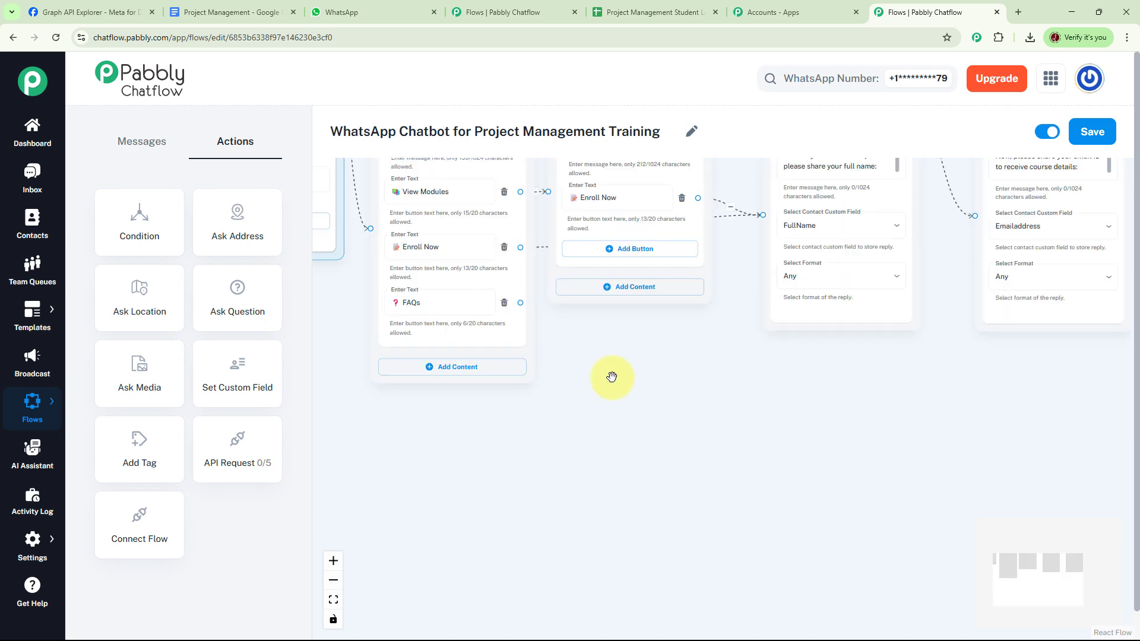
Link the FAQs button to a new Text + Button message holding the 499-character FAQ text through Q5
click(456, 308)
scroll(590, 399, up, 3)
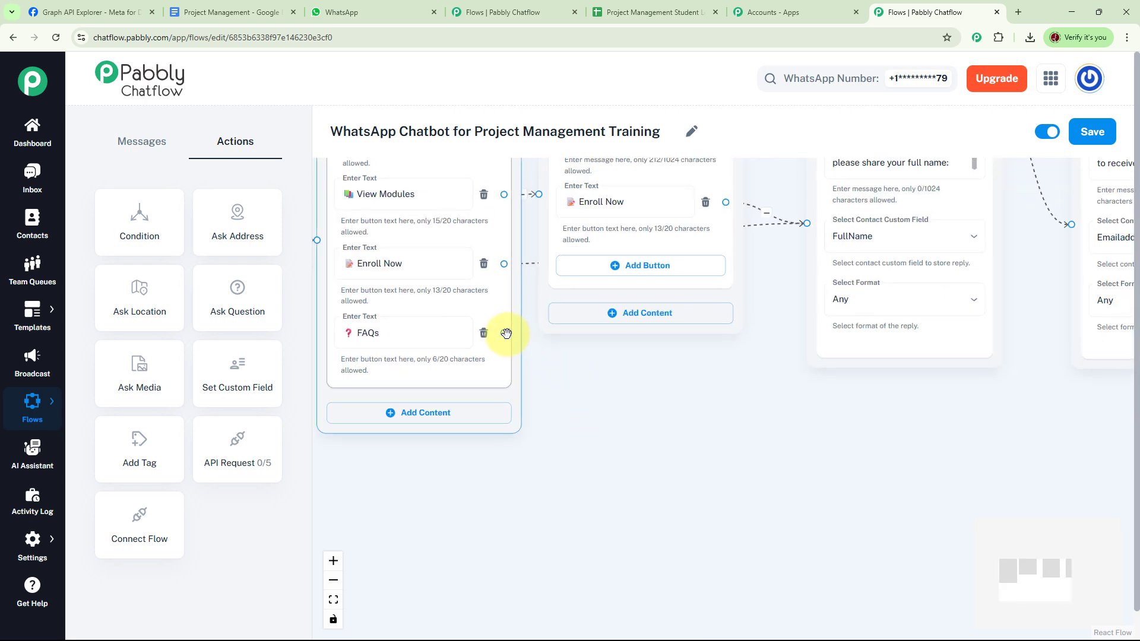
drag(504, 333, 715, 408)
click(653, 418)
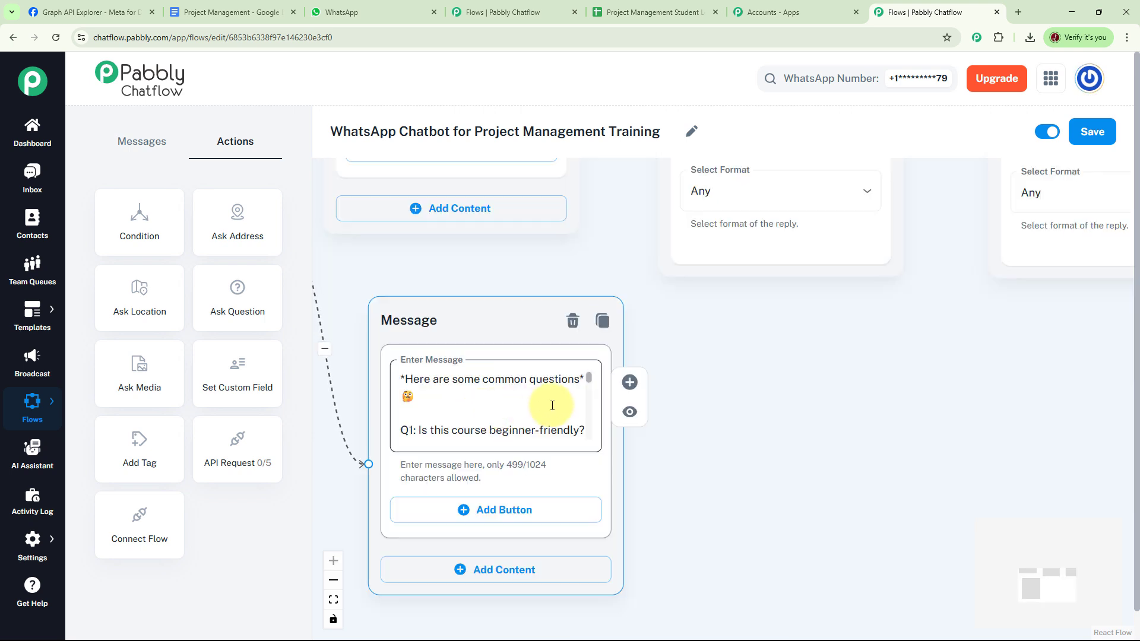
scroll(590, 385, down, 1)
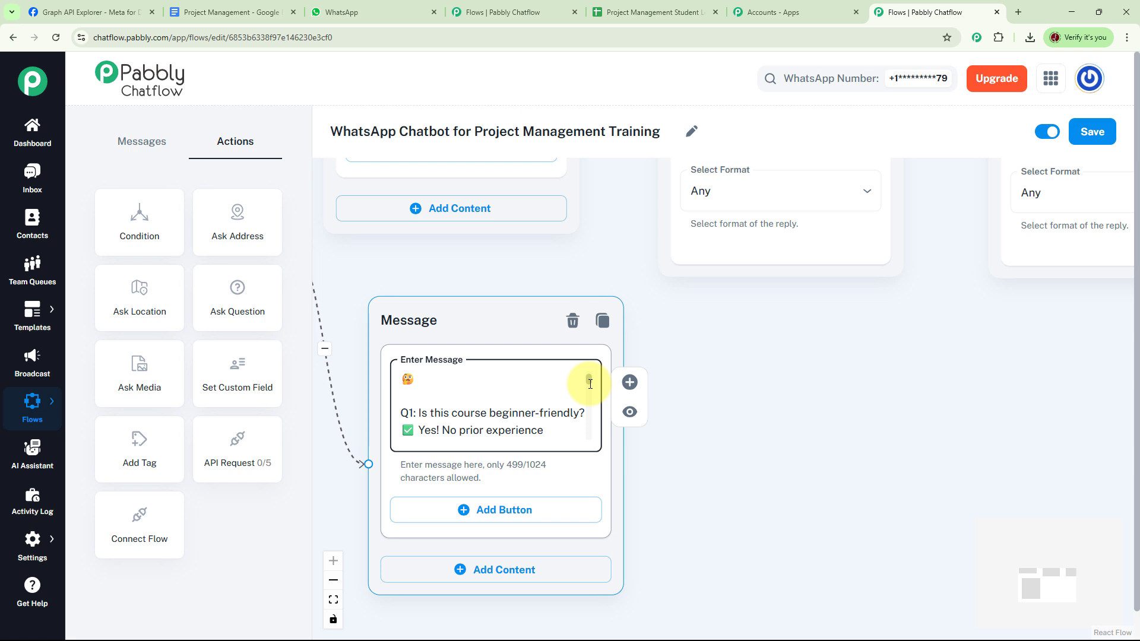
scroll(591, 384, down, 1)
drag(590, 387, 605, 437)
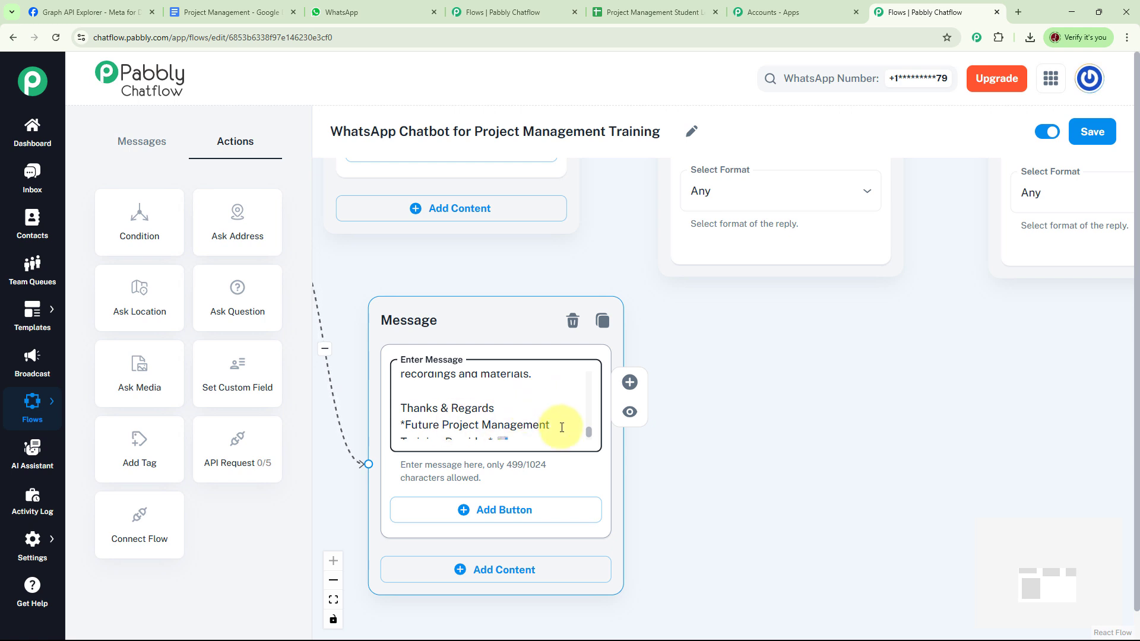
scroll(562, 428, down, 1)
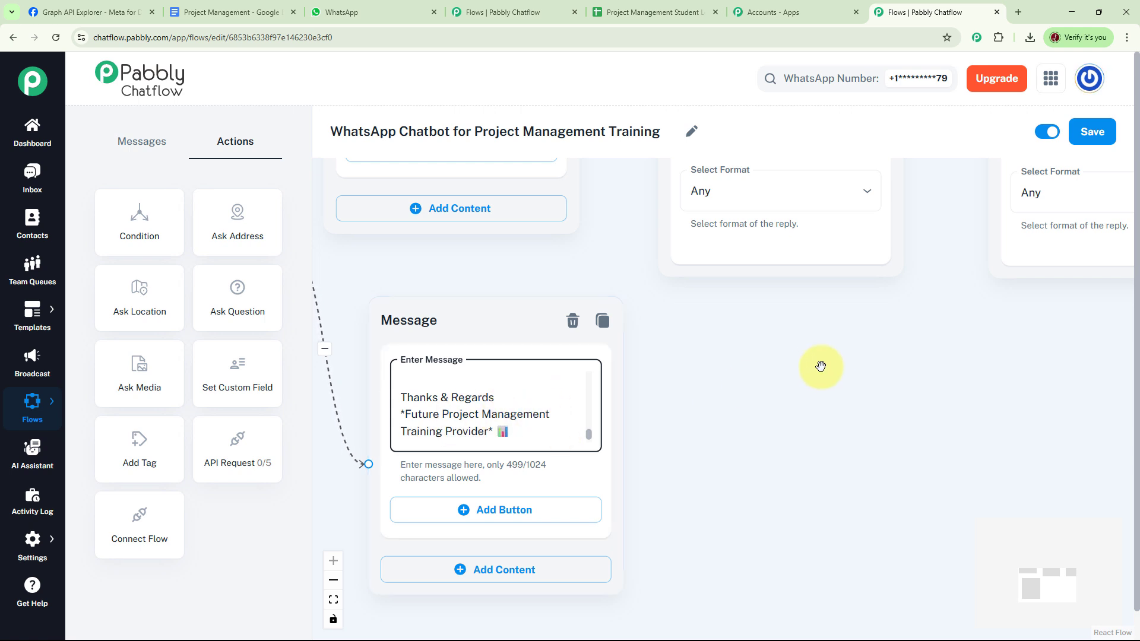
scroll(792, 442, down, 5)
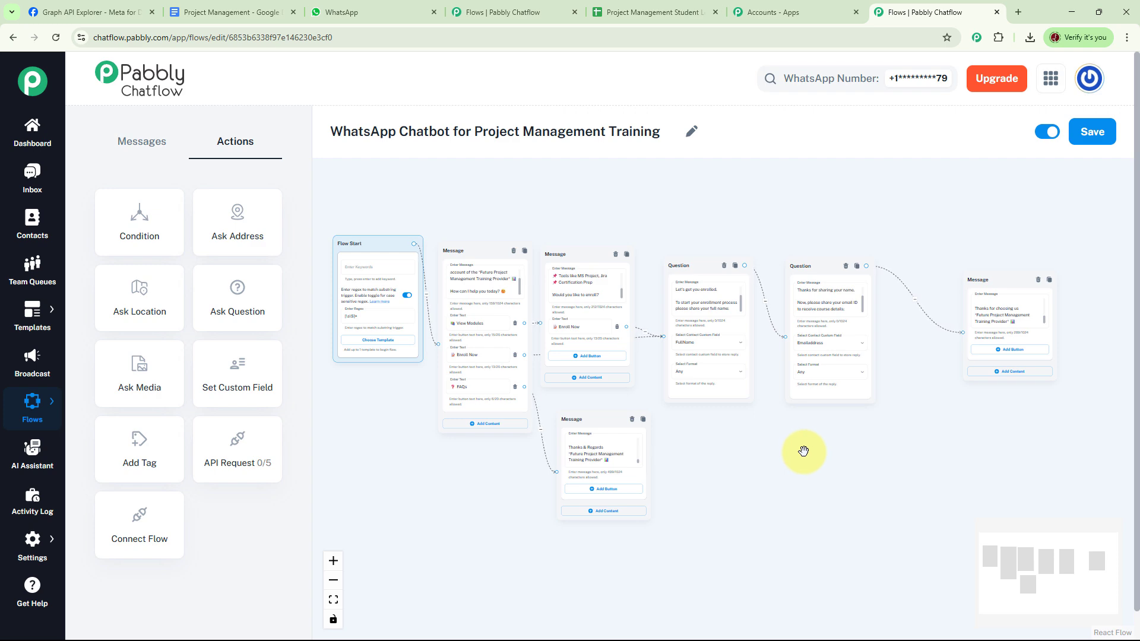
Replace the email question's link to the closing message with an API Request node wired in between
scroll(831, 455, up, 5)
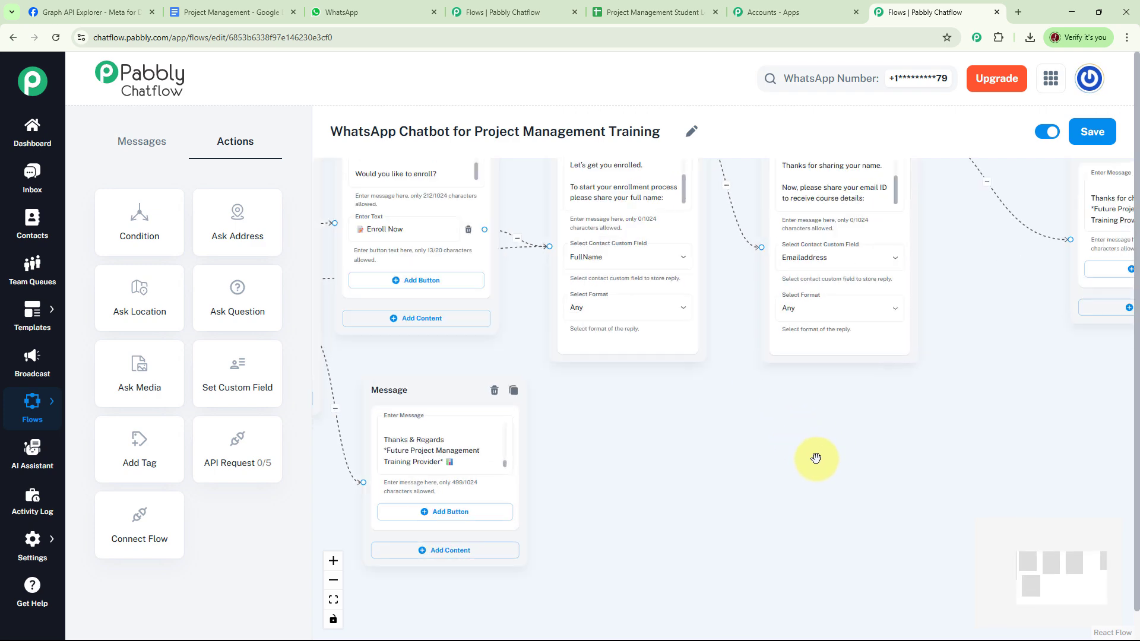
drag(708, 488, 713, 512)
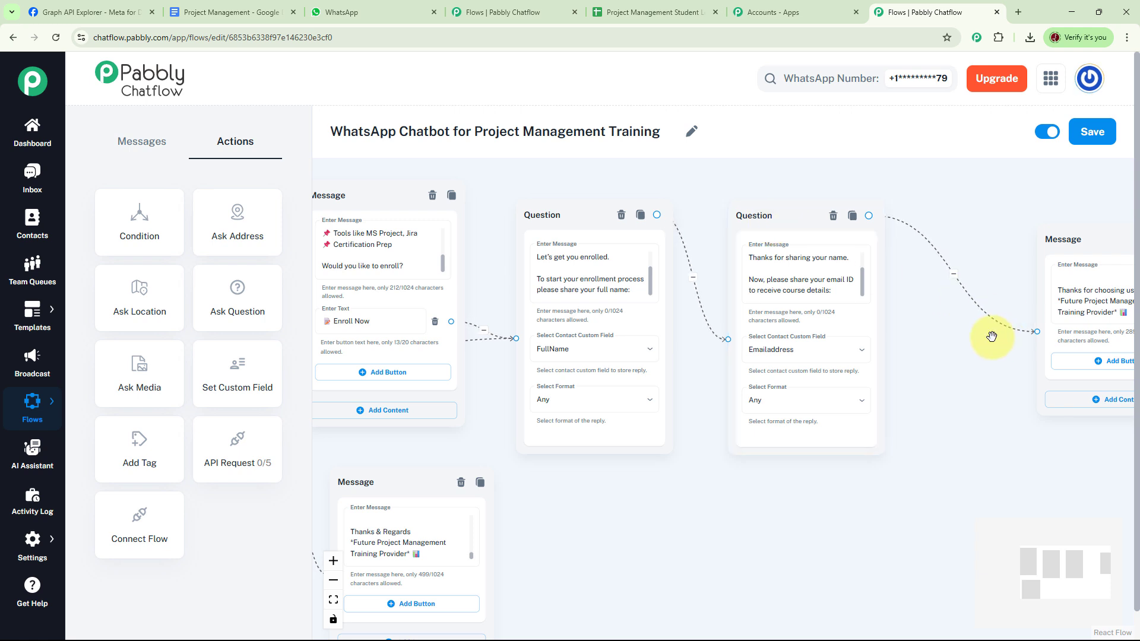
drag(992, 333, 922, 322)
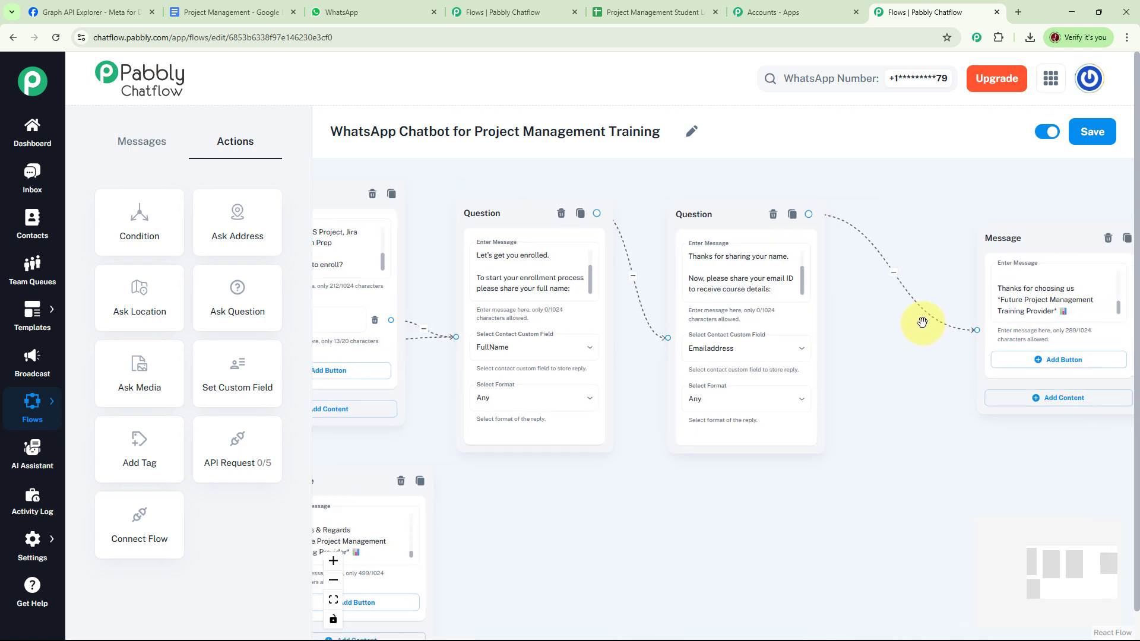
click(894, 272)
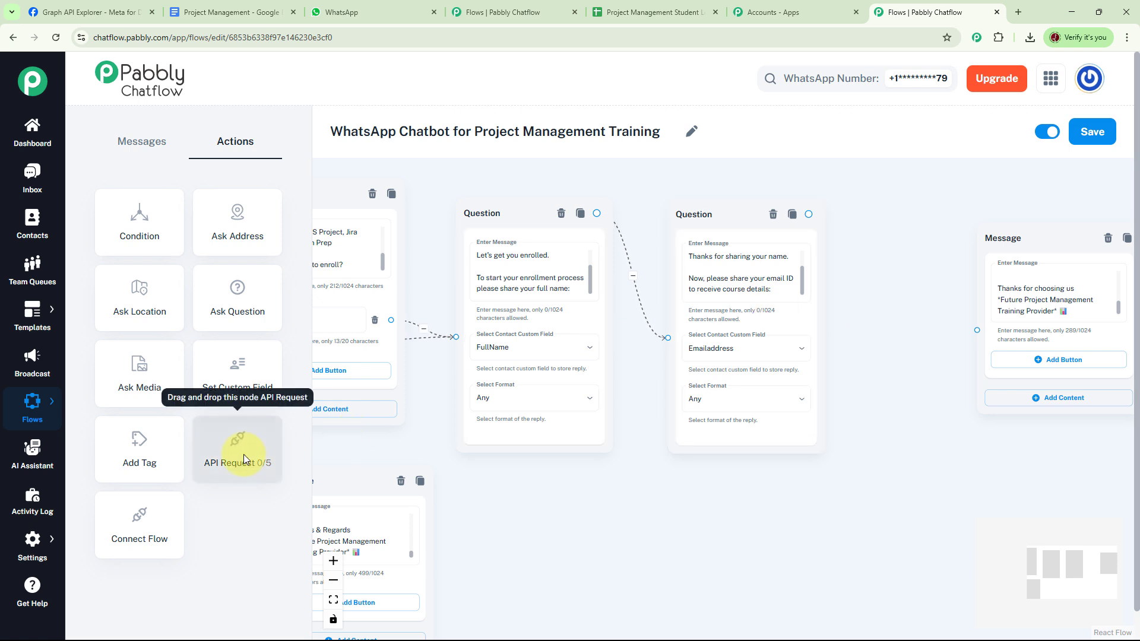
drag(262, 451, 927, 292)
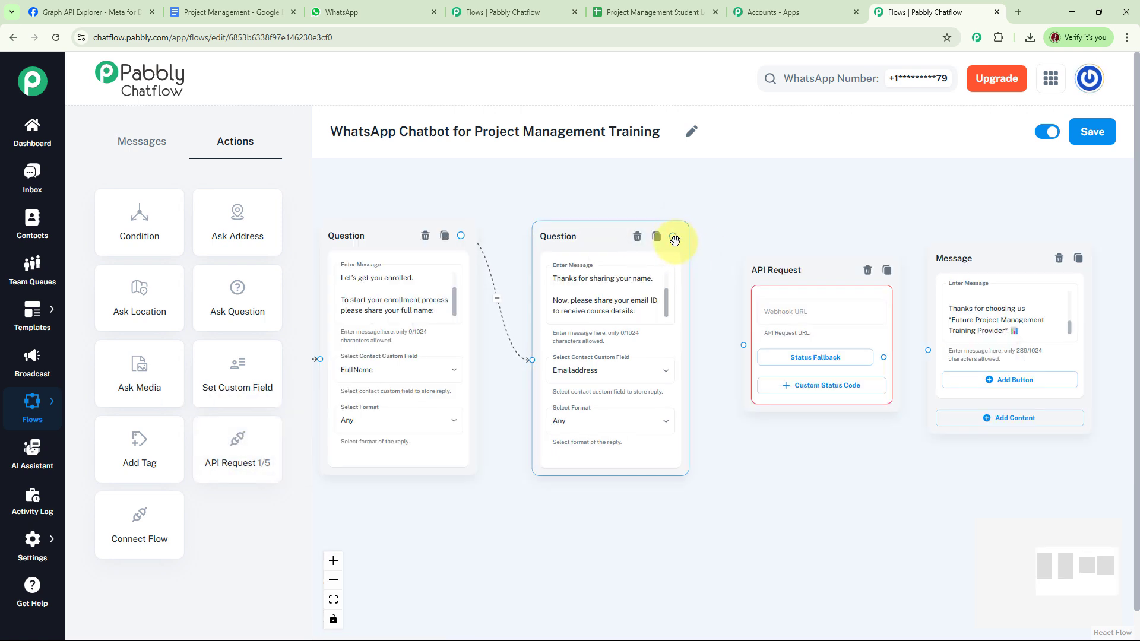
drag(674, 237, 744, 345)
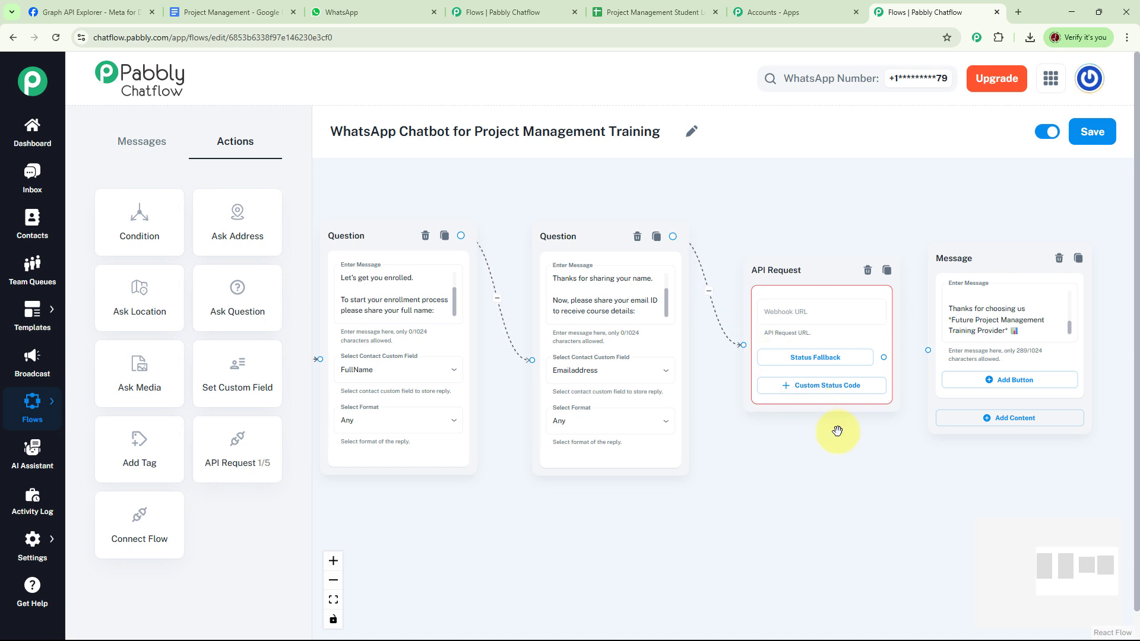
drag(837, 431, 771, 450)
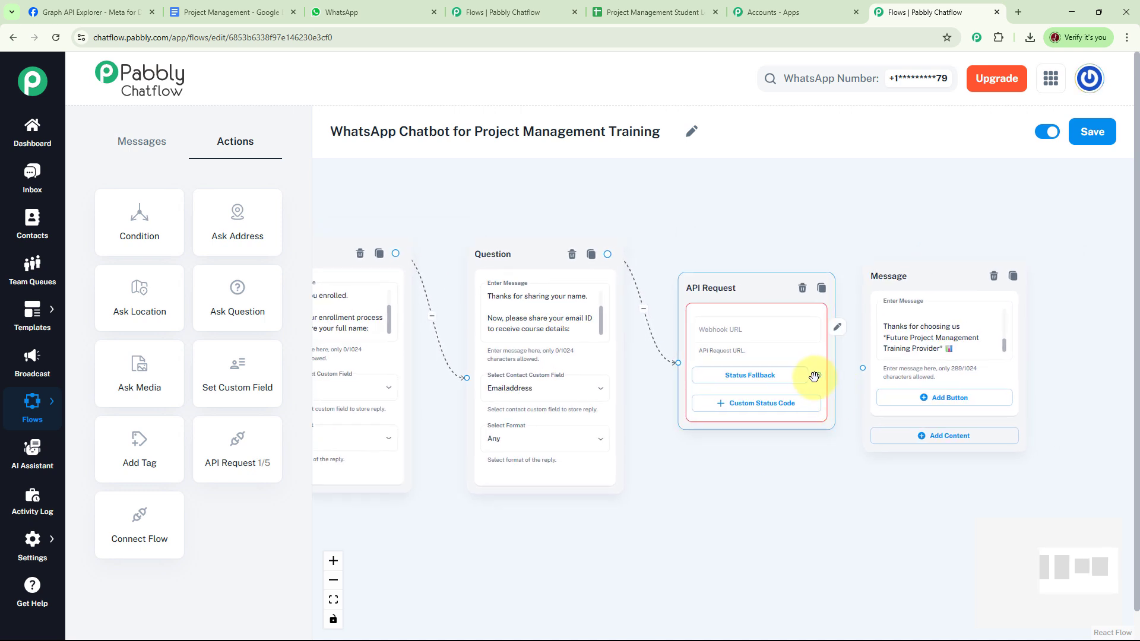
scroll(789, 364, up, 3)
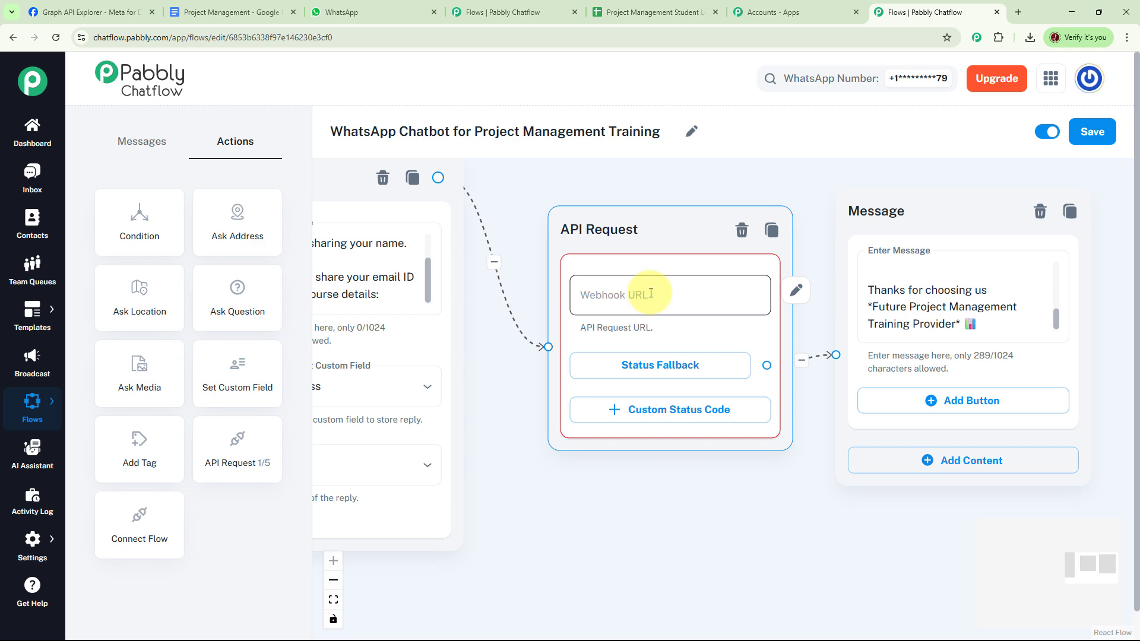
Open Pabbly Connect and create the 'Project Management Training' workflow in the Pabbly Chatflow folder
key(ctrl+shift+Tab)
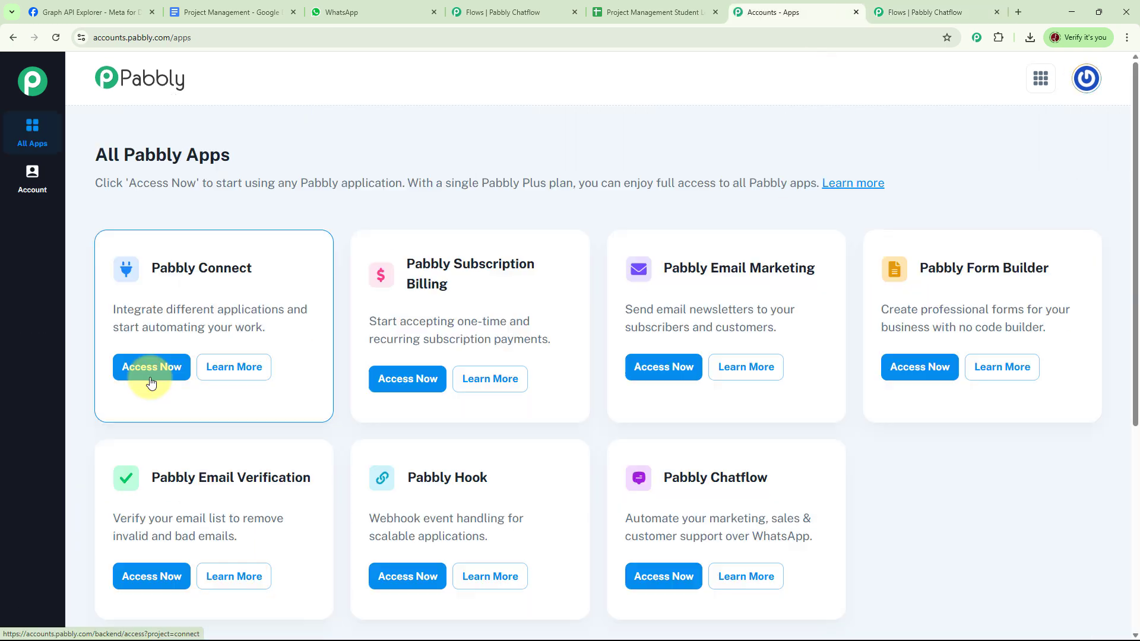
click(148, 371)
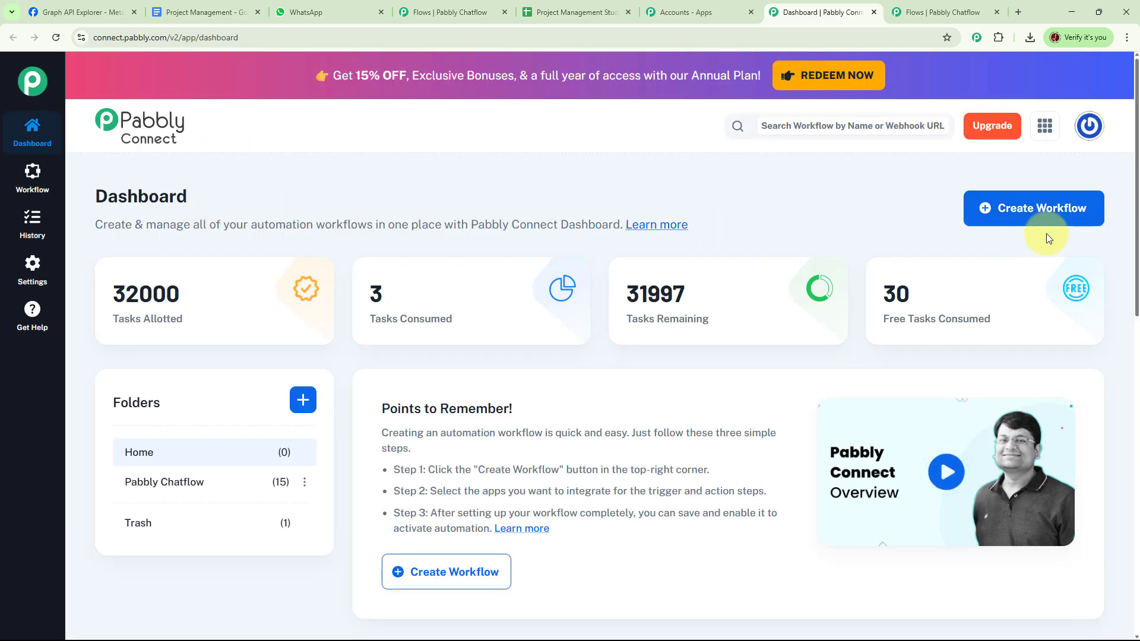
click(1035, 215)
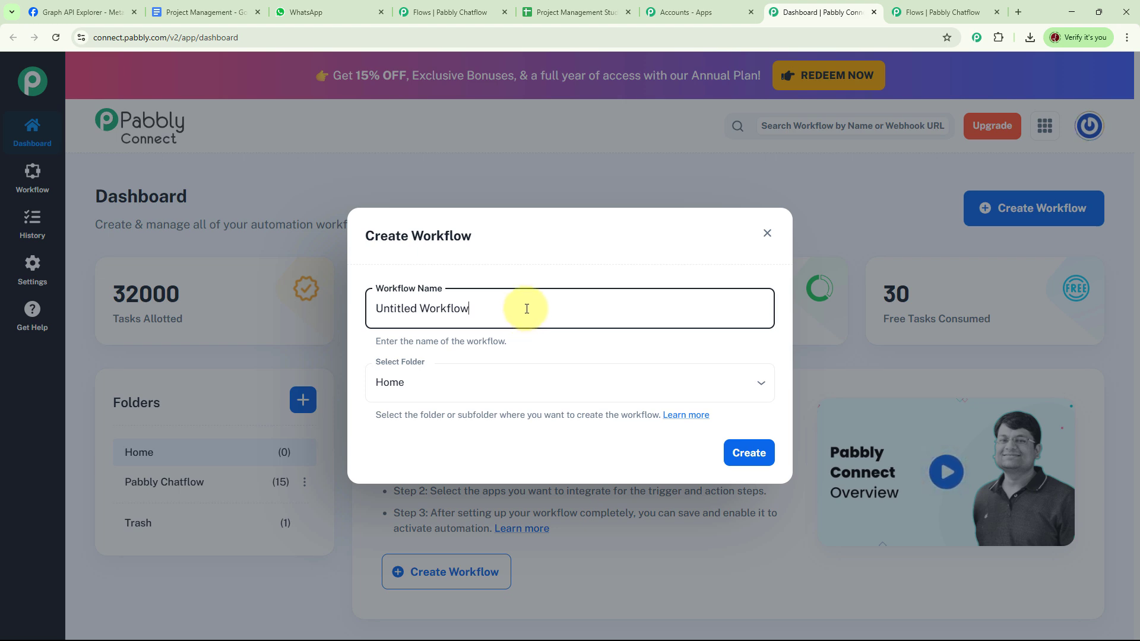
key(ctrl+a)
text(Project Management Training)
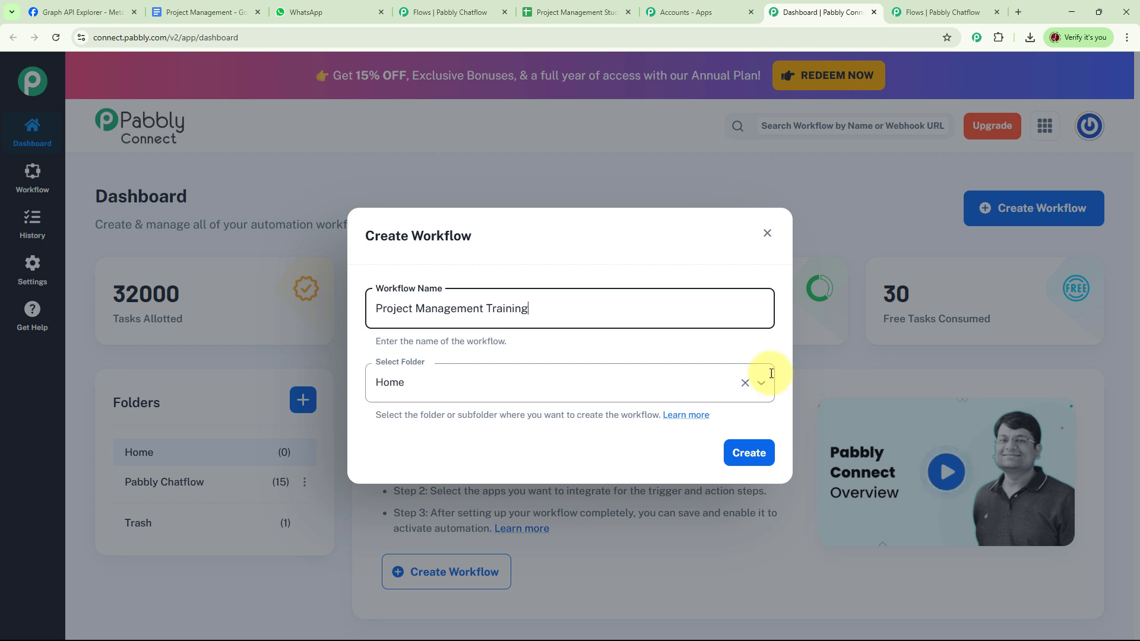
click(683, 389)
click(426, 446)
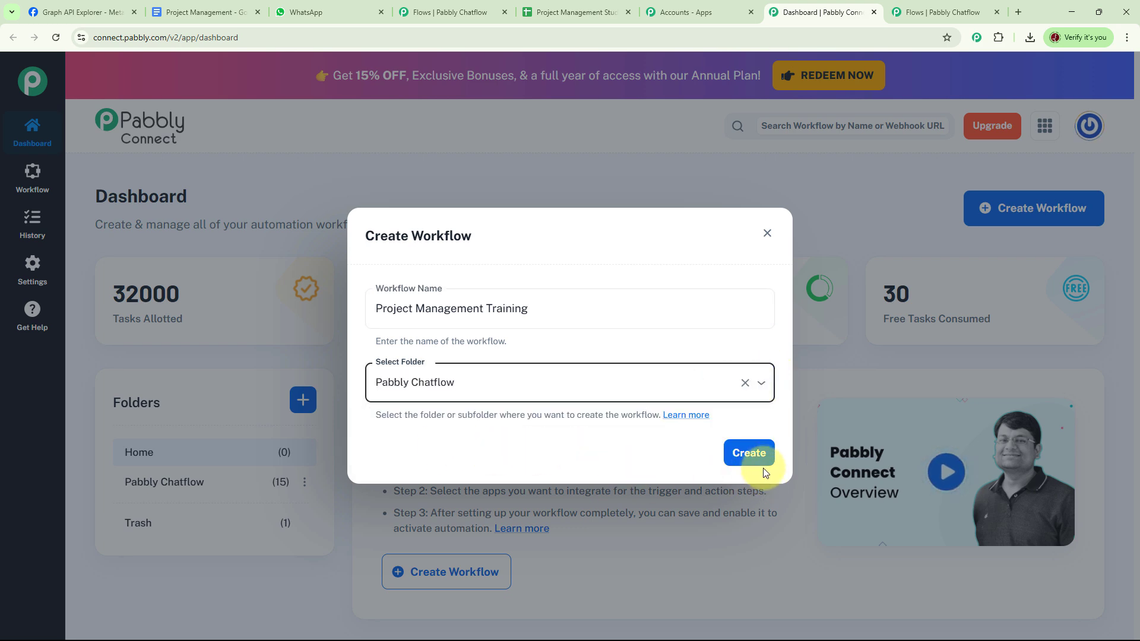
click(748, 463)
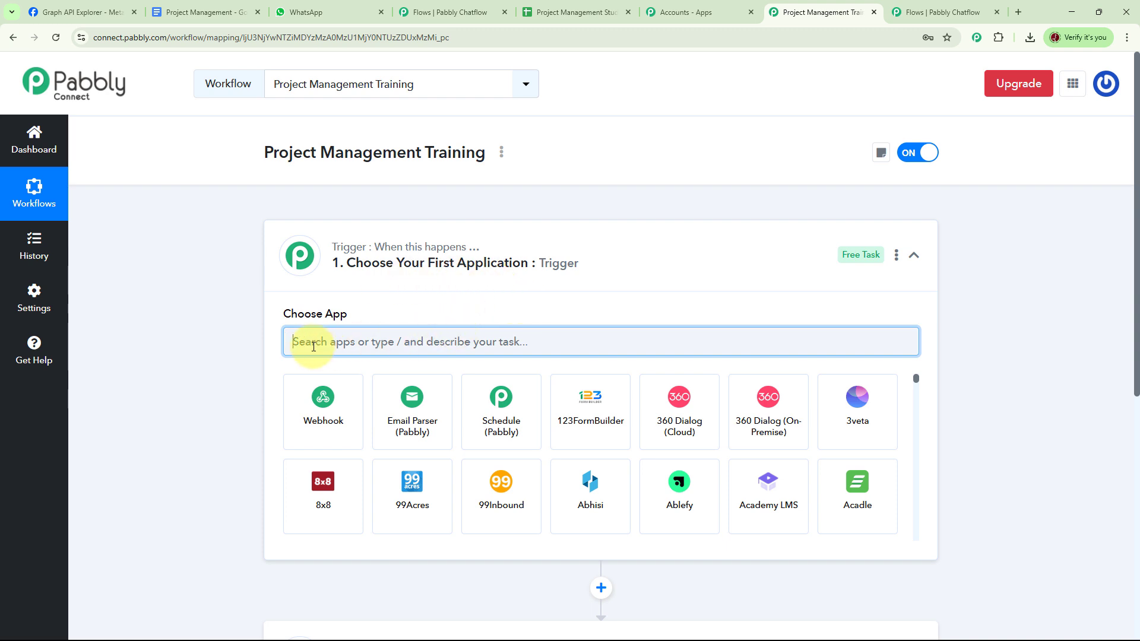
Set the trigger to Webhook by Pabbly's Catch Webhook (Preferred) and copy its webhook URL
click(334, 415)
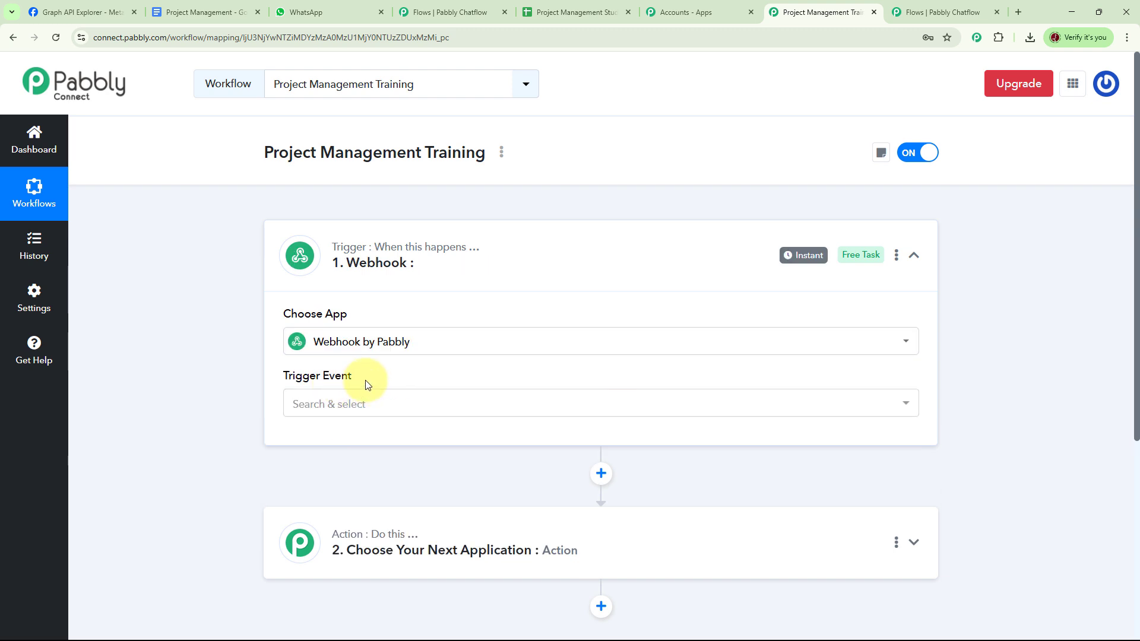
click(903, 409)
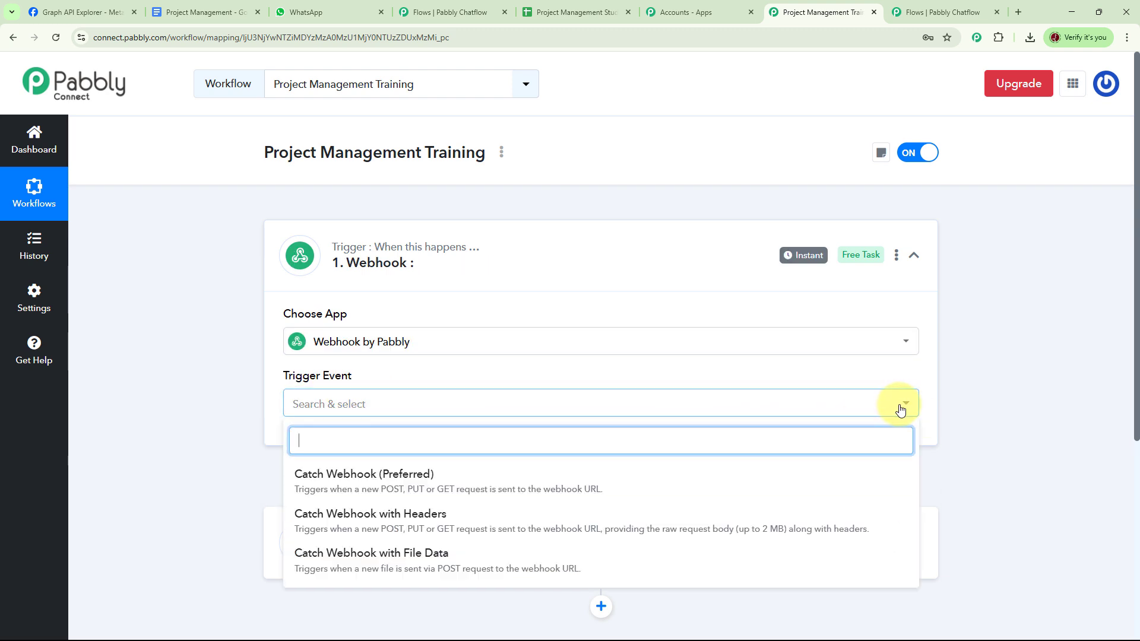
click(358, 482)
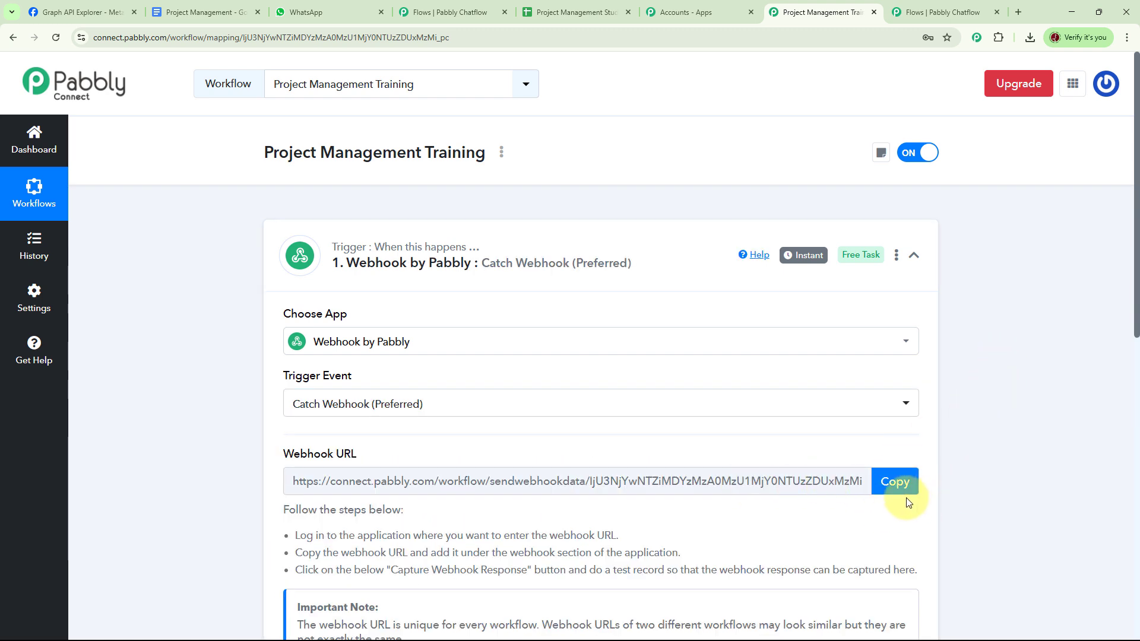
click(898, 487)
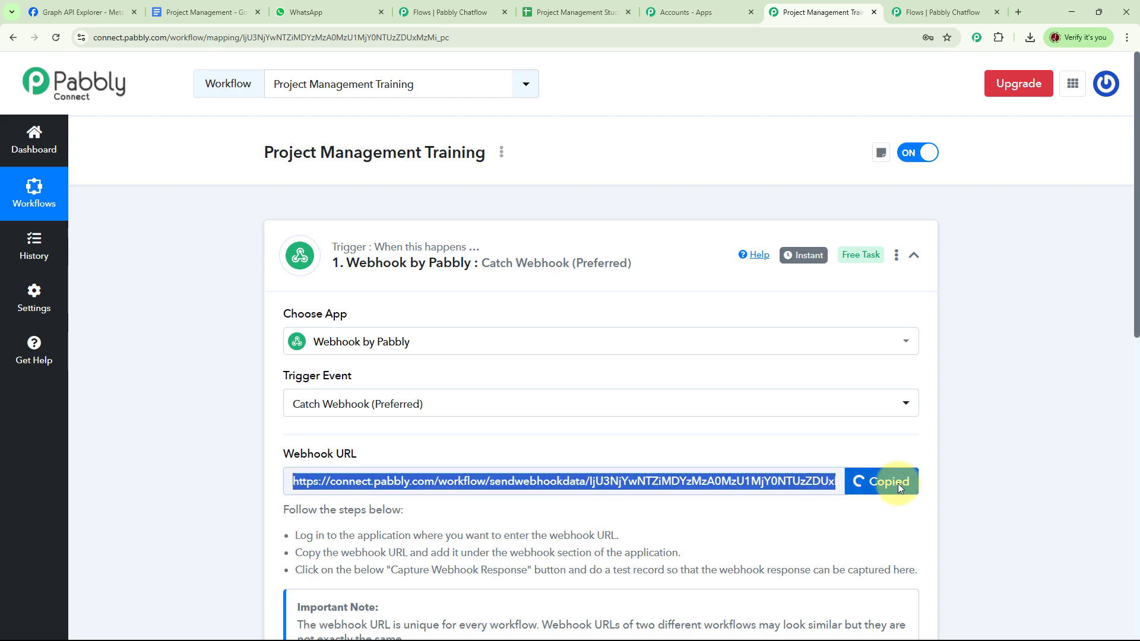
click(935, 22)
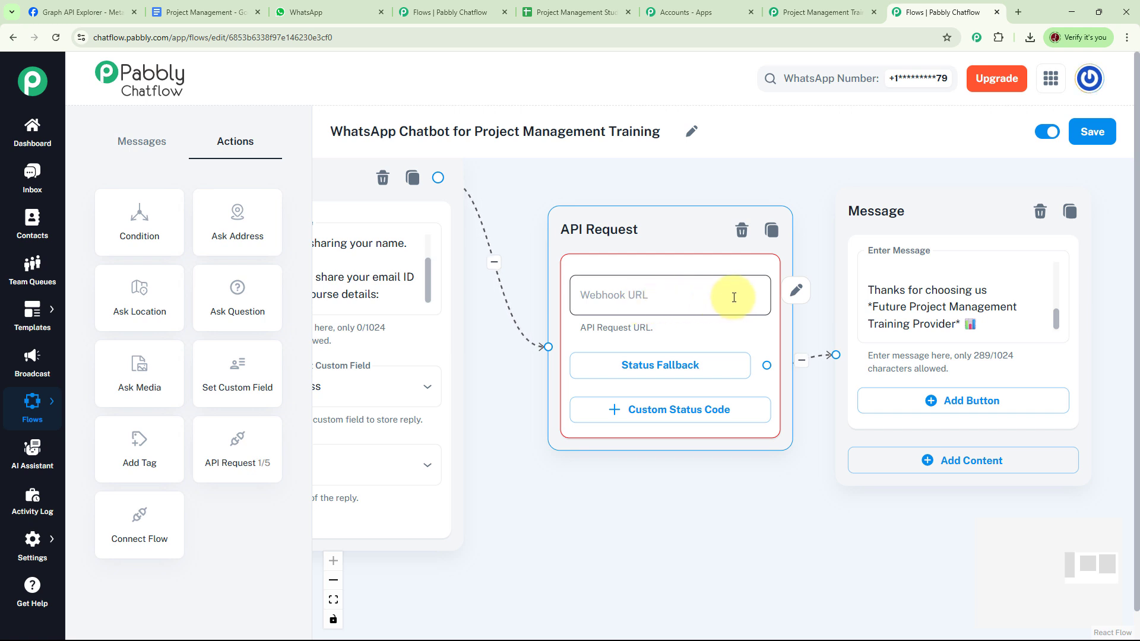
Point the API Request at the copied webhook URL using the POST method
click(796, 291)
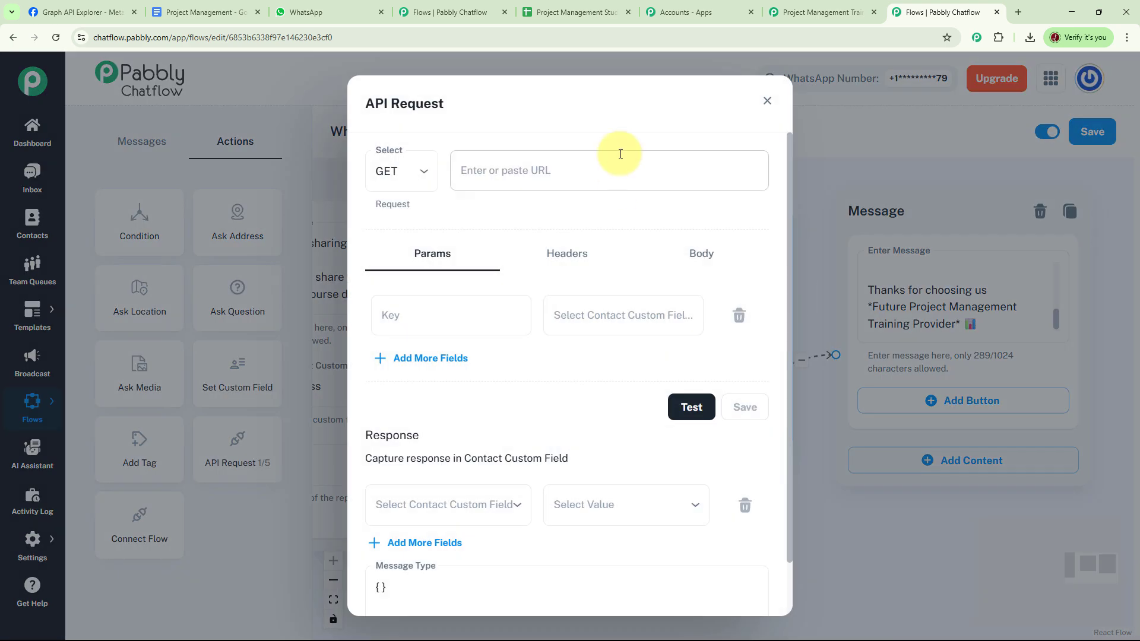
click(551, 169)
key(ctrl+v)
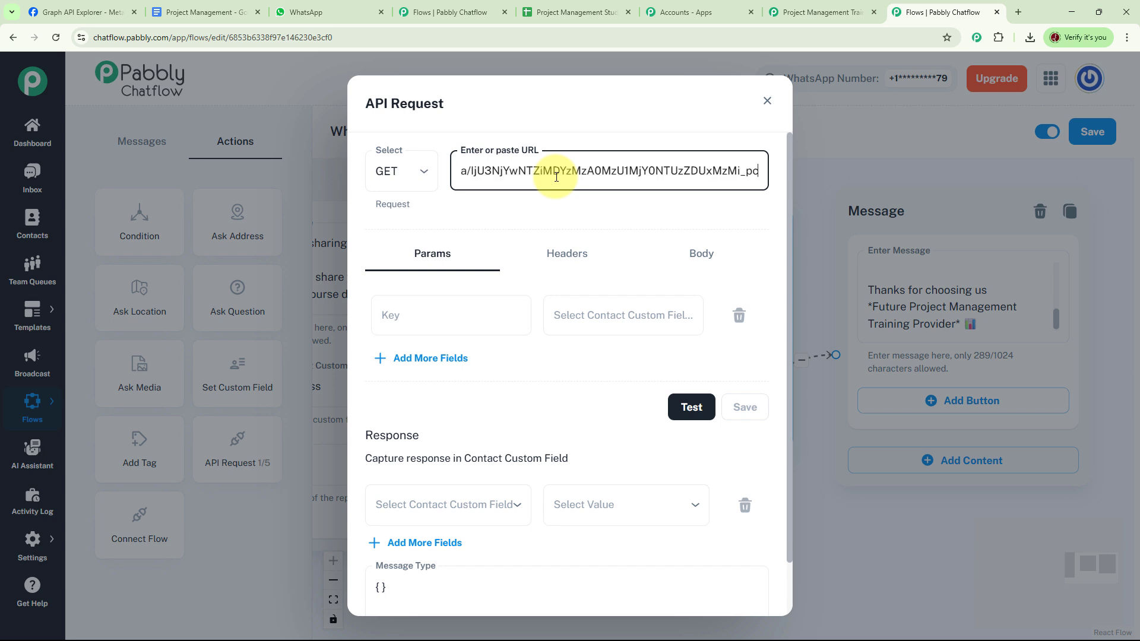
click(425, 177)
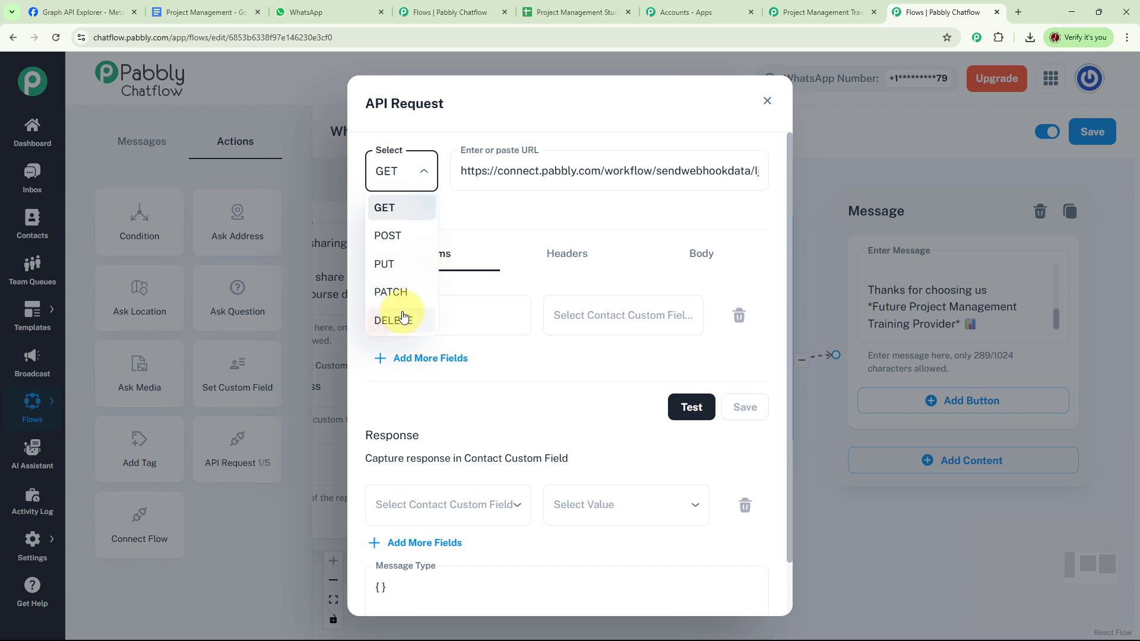
click(404, 240)
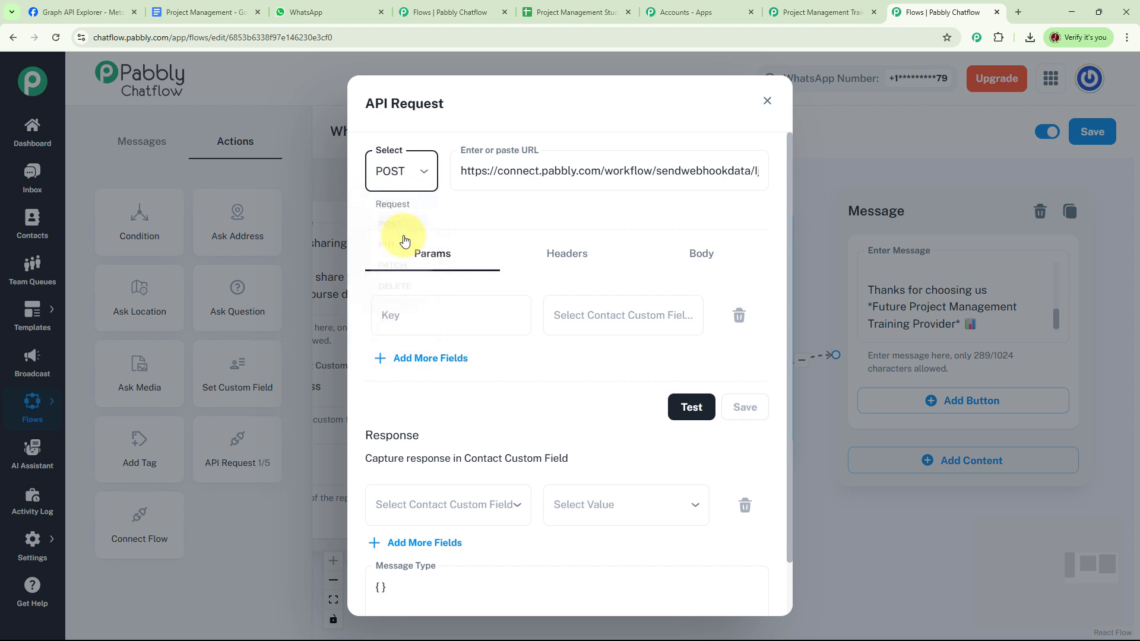
Add parameters Full Name → $FullName and Email Address → $Emailaddress
click(622, 311)
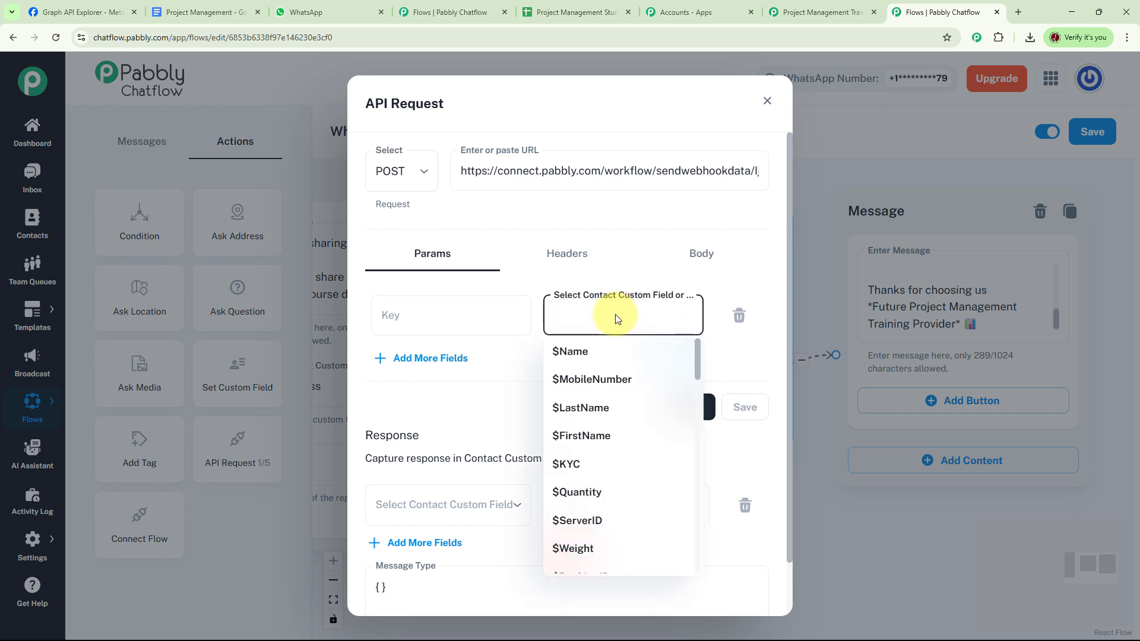
click(604, 369)
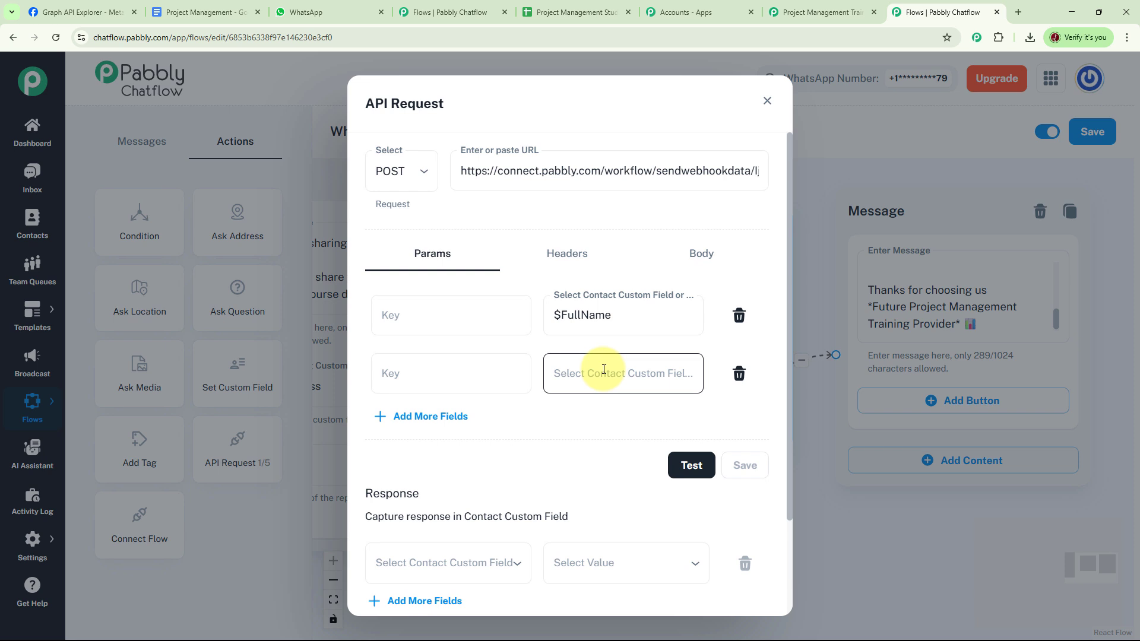
click(603, 370)
text($Emailaddress)
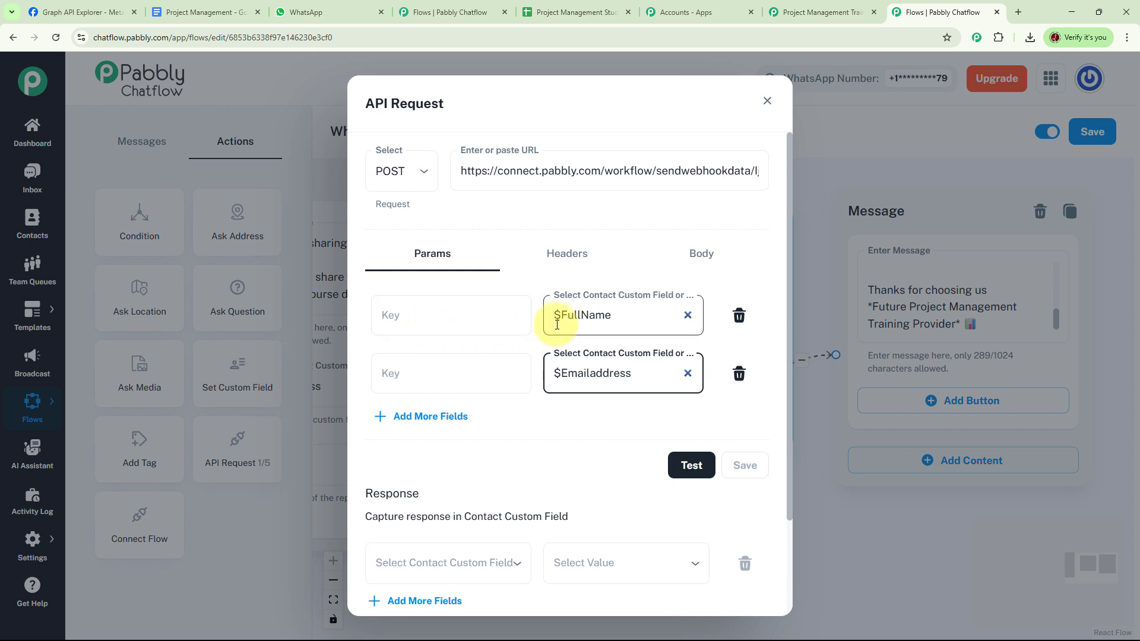
click(426, 320)
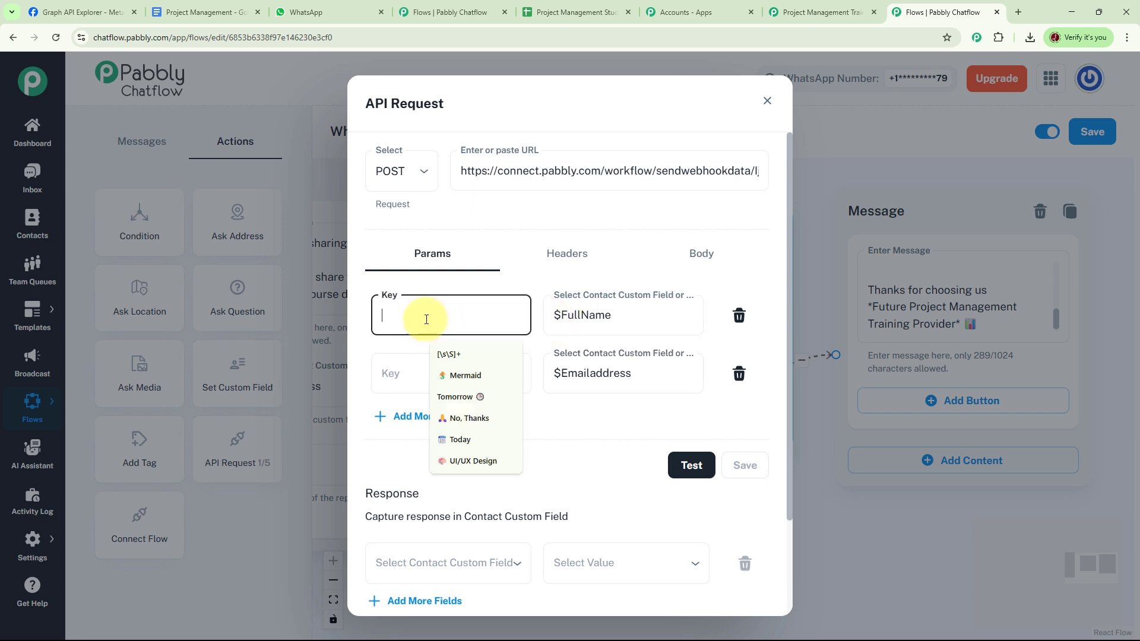
text(Full Name)
click(436, 375)
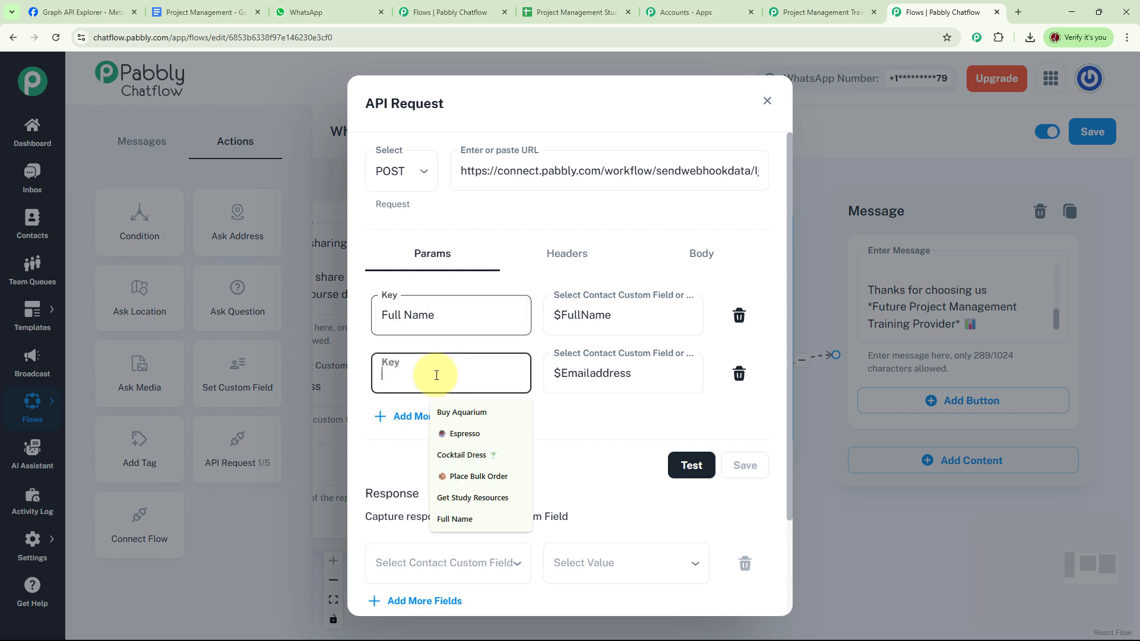
text(Email Address)
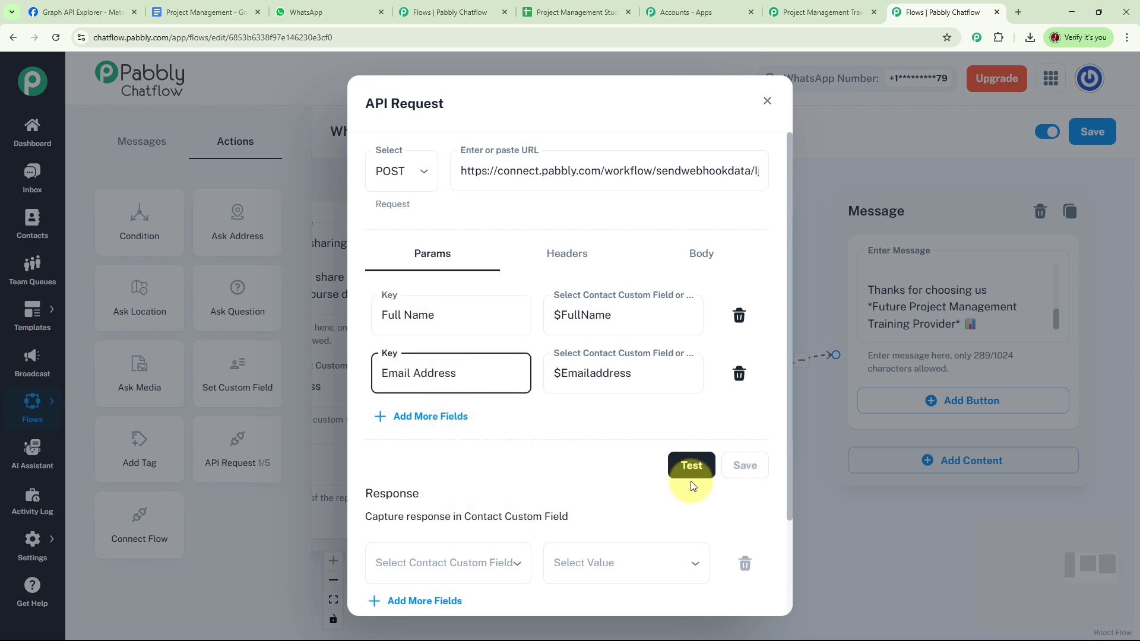
Send a test request to the webhook and confirm the 200 success response
click(692, 466)
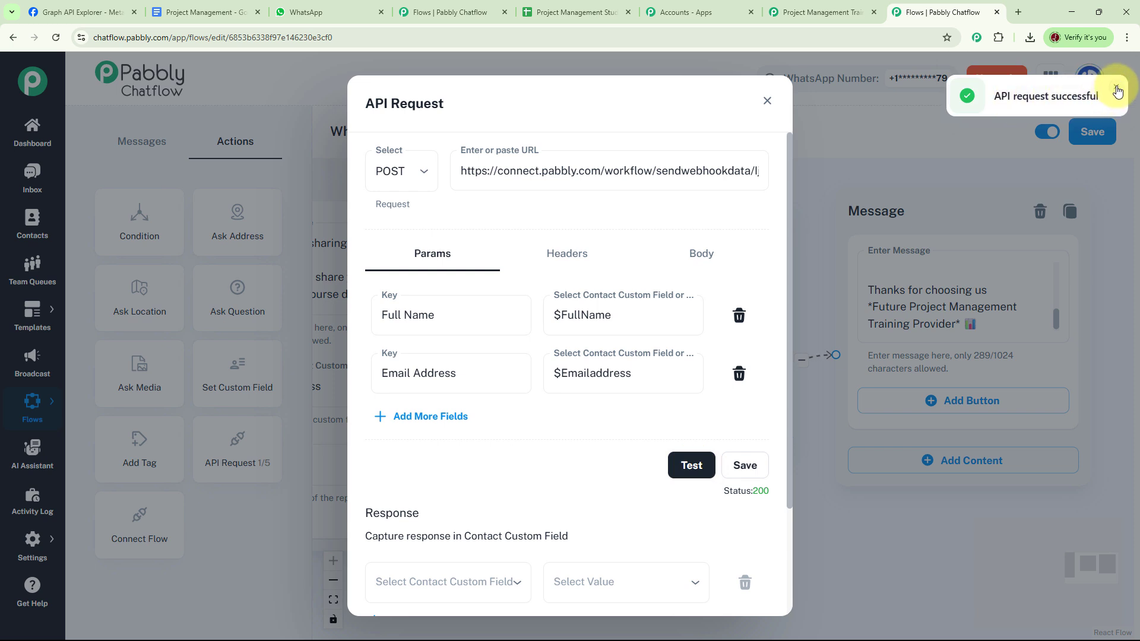
click(1117, 91)
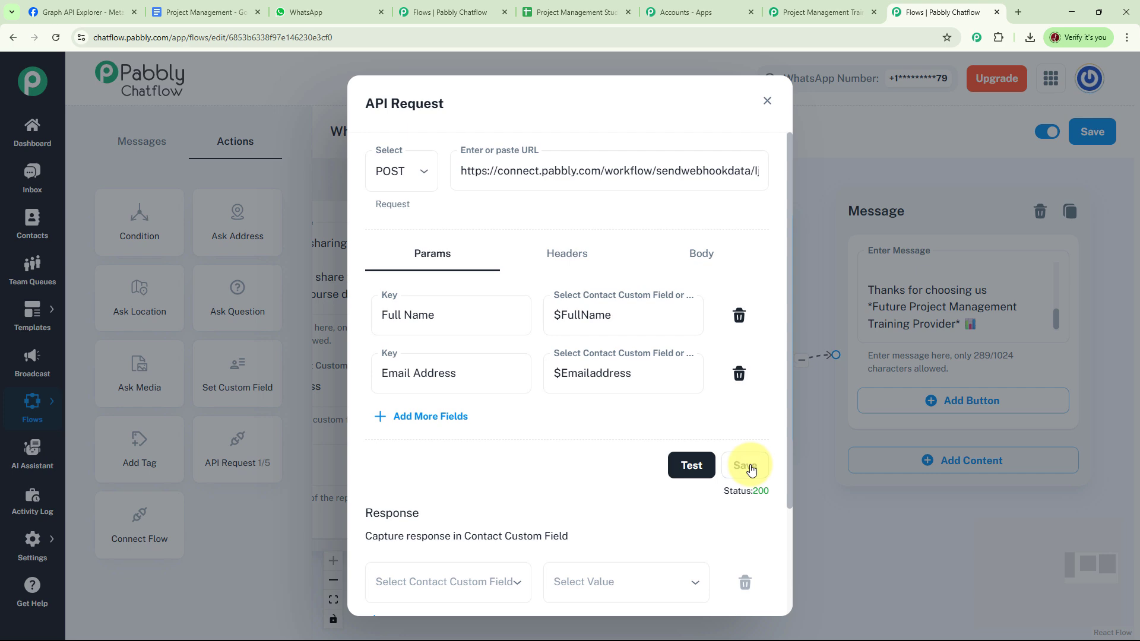
click(806, 16)
scroll(831, 200, down, 10)
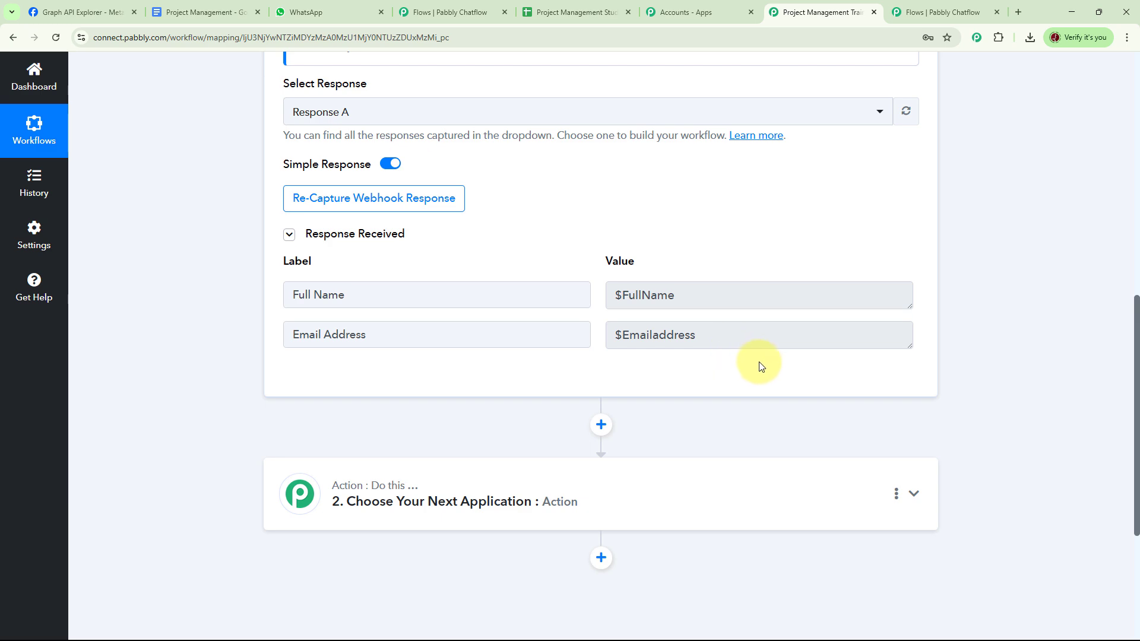
Make the second step a Google Sheets Add New Row action
scroll(756, 364, down, 3)
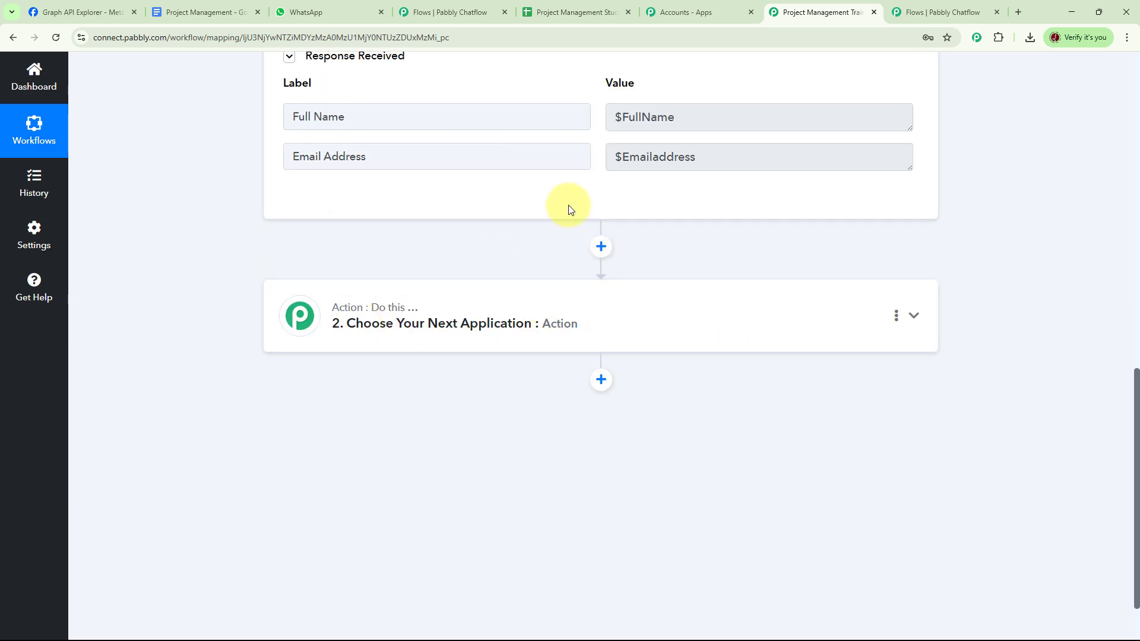
scroll(587, 210, up, 4)
scroll(591, 211, down, 3)
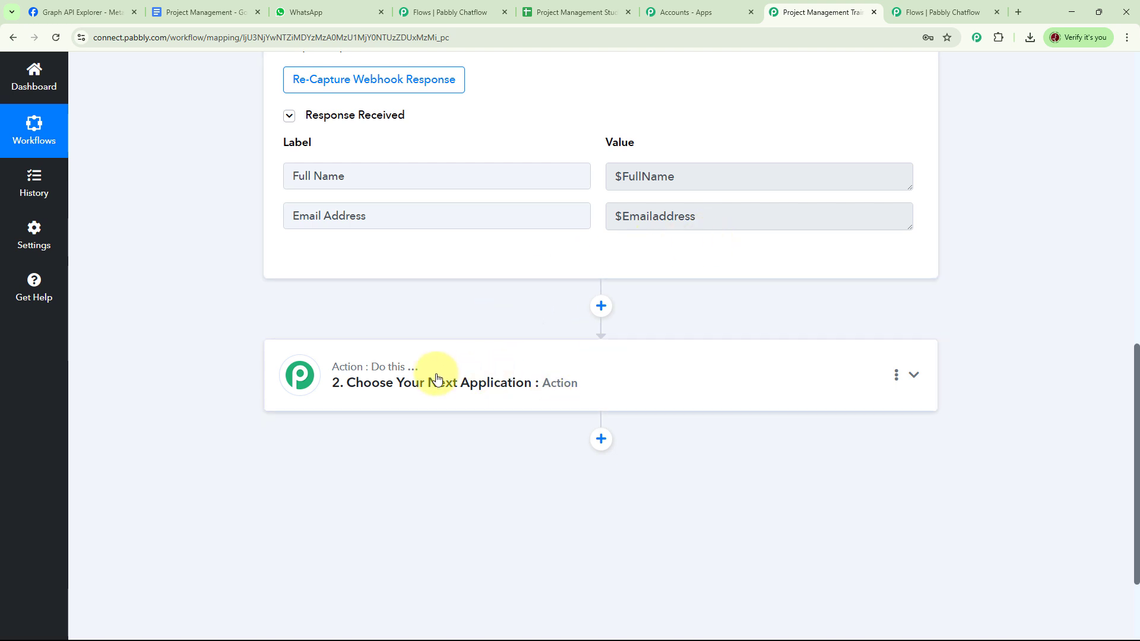
click(915, 378)
scroll(611, 285, up, 2)
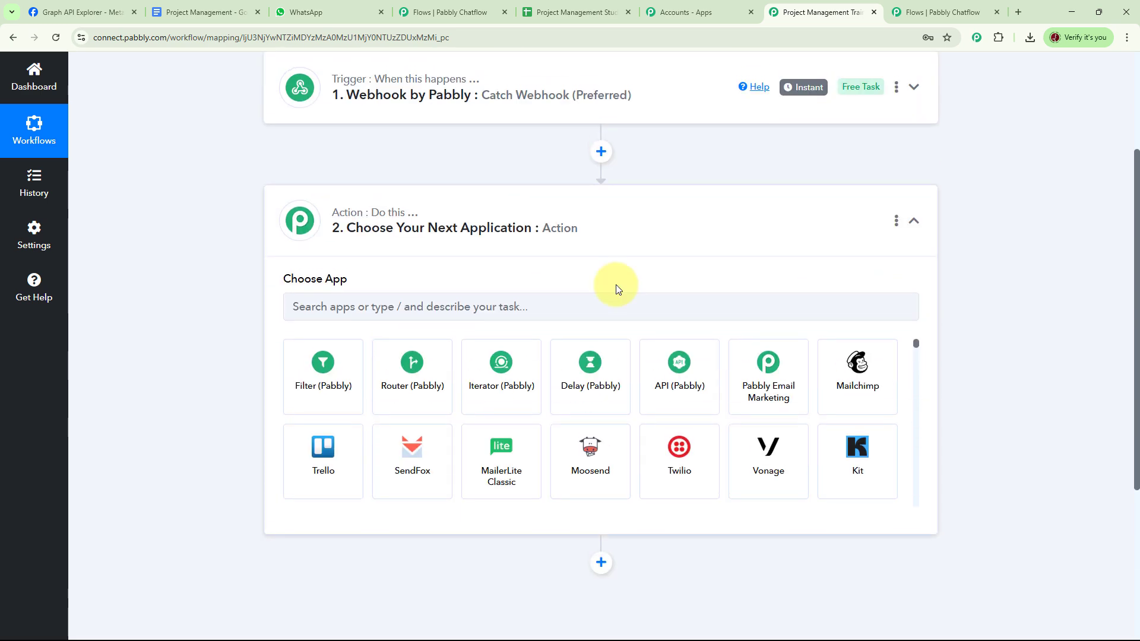
click(405, 307)
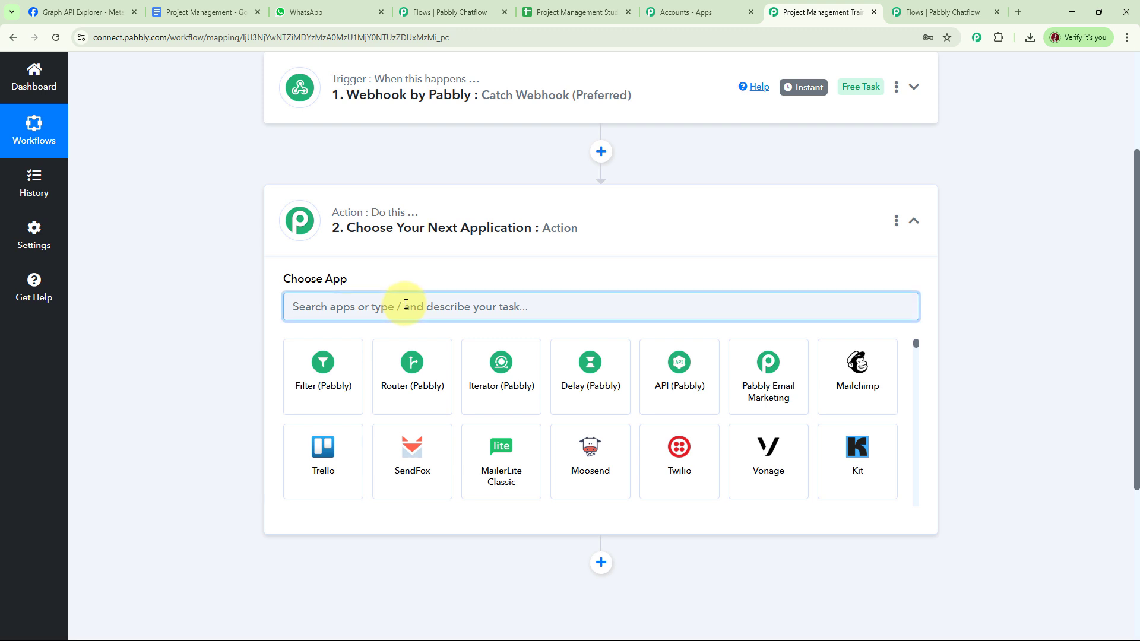
text(go)
click(502, 374)
click(905, 374)
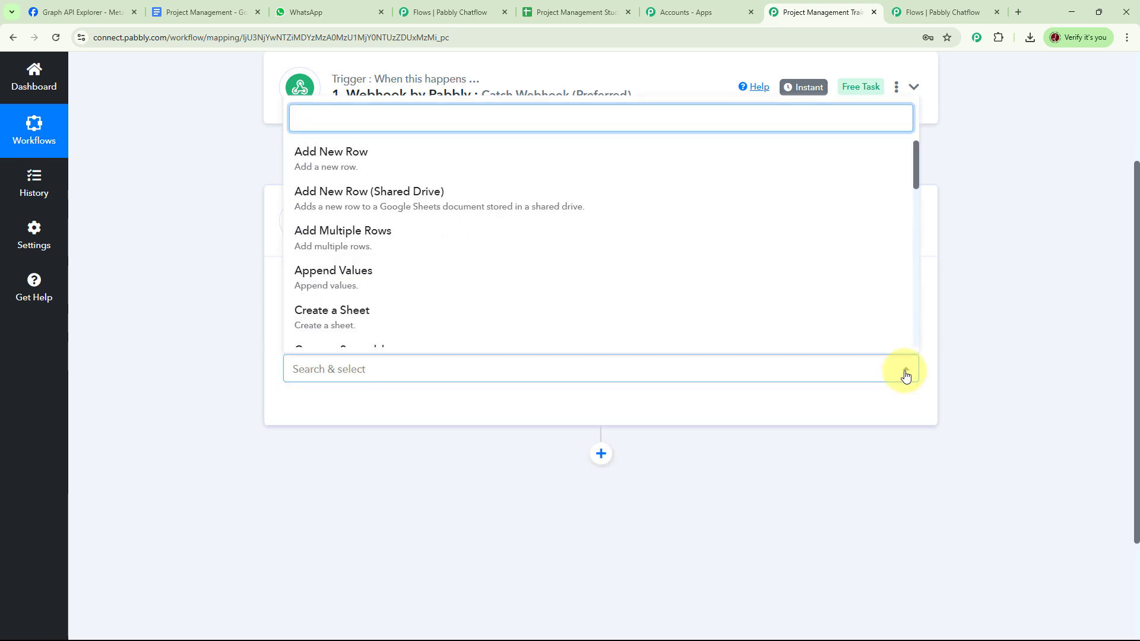
click(356, 160)
Authorize a new Google Sheets #15 connection via Google sign-in and check the Student Lead sheet
click(319, 409)
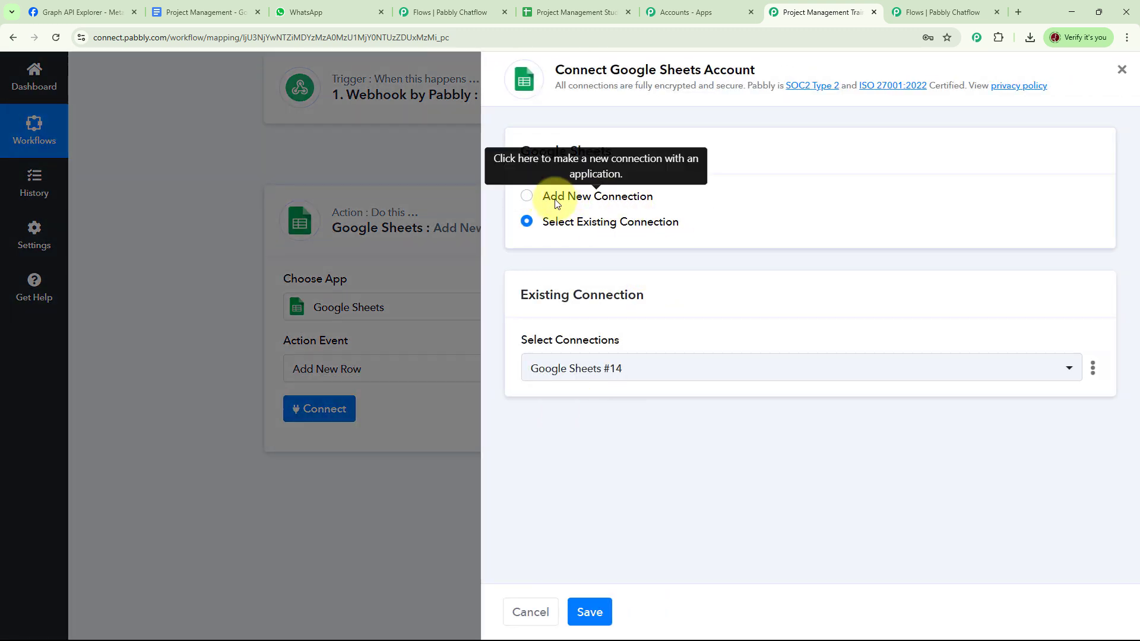
click(526, 197)
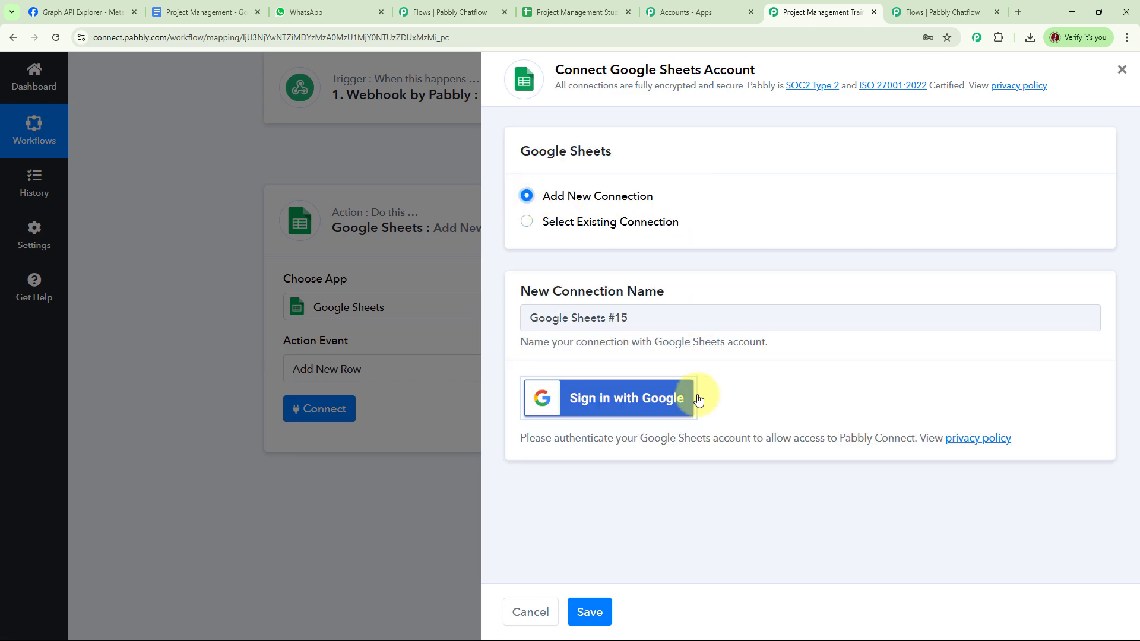
click(633, 407)
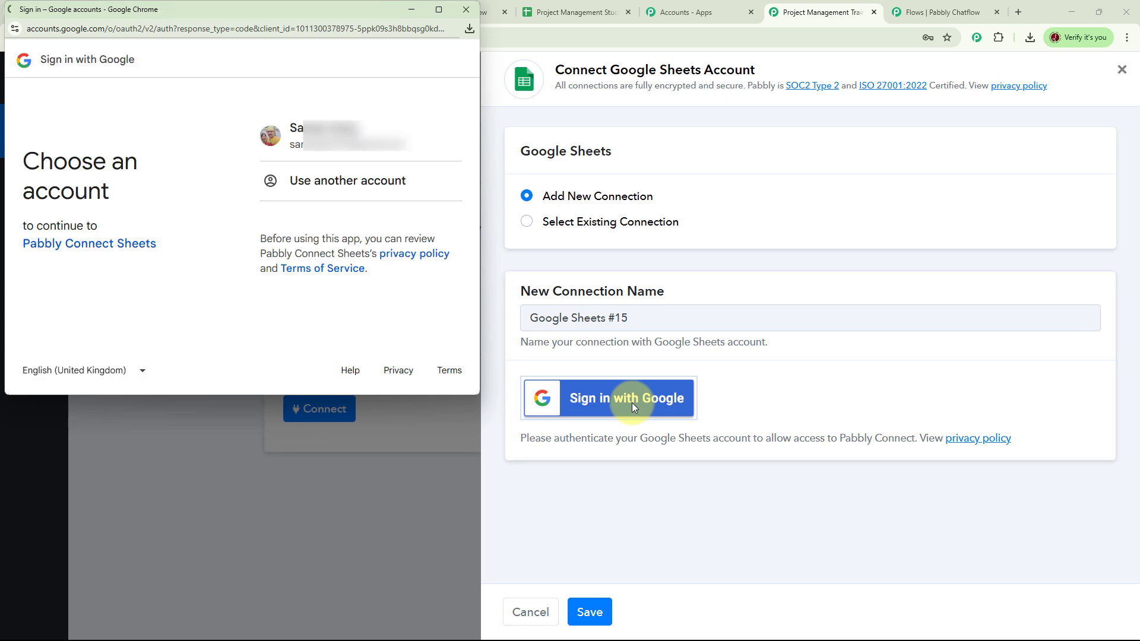
click(352, 140)
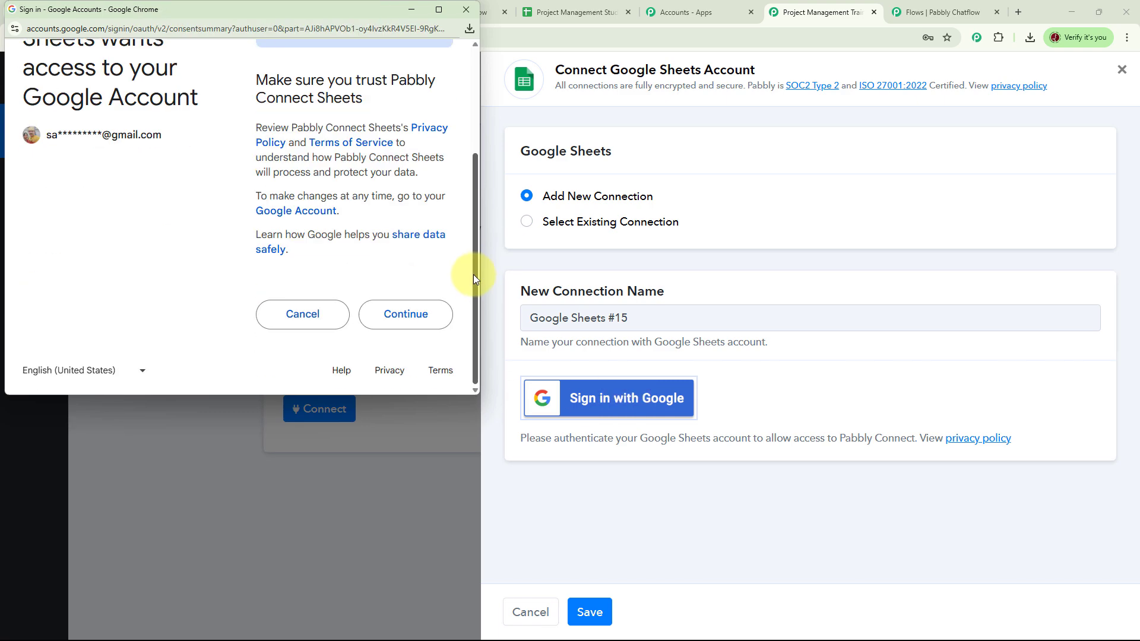
click(409, 315)
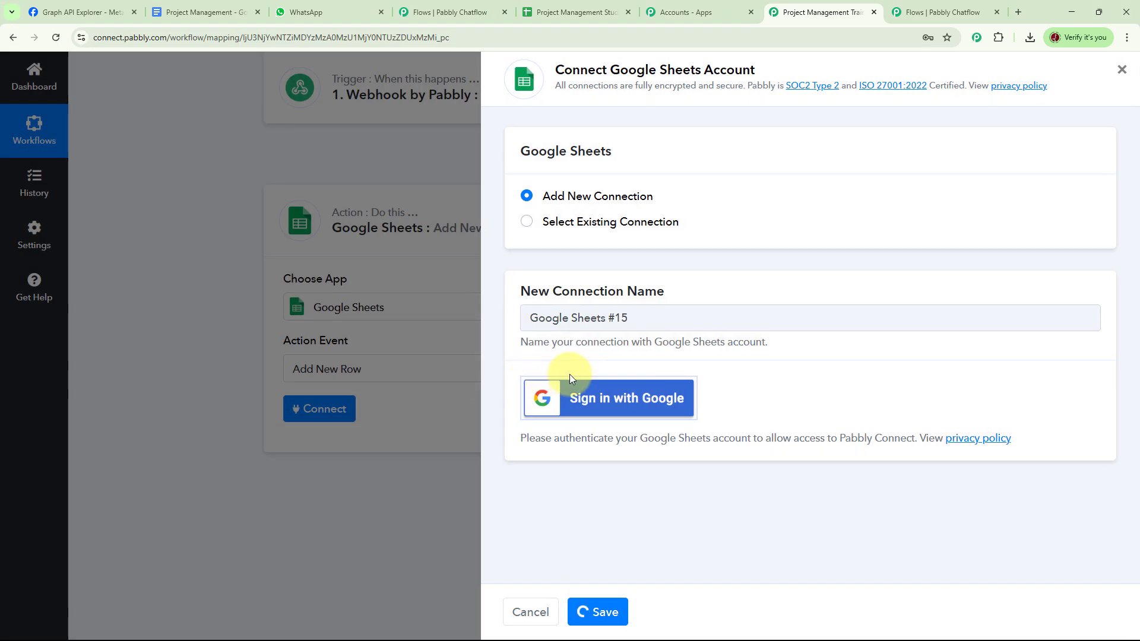
scroll(824, 377, down, 1)
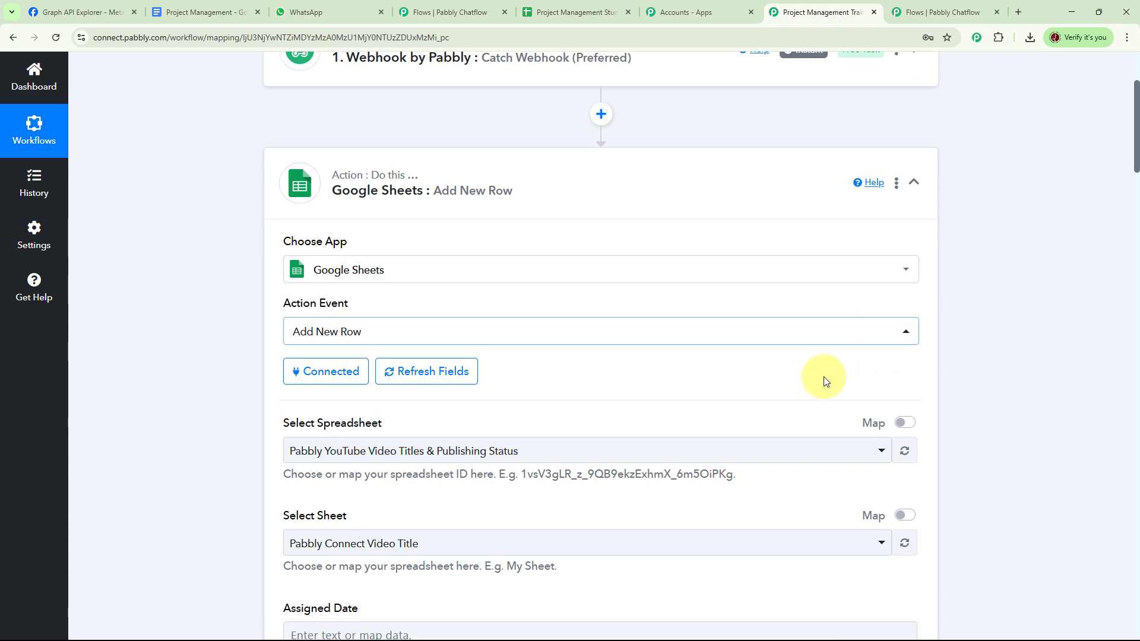
scroll(824, 381, down, 4)
scroll(811, 382, up, 1)
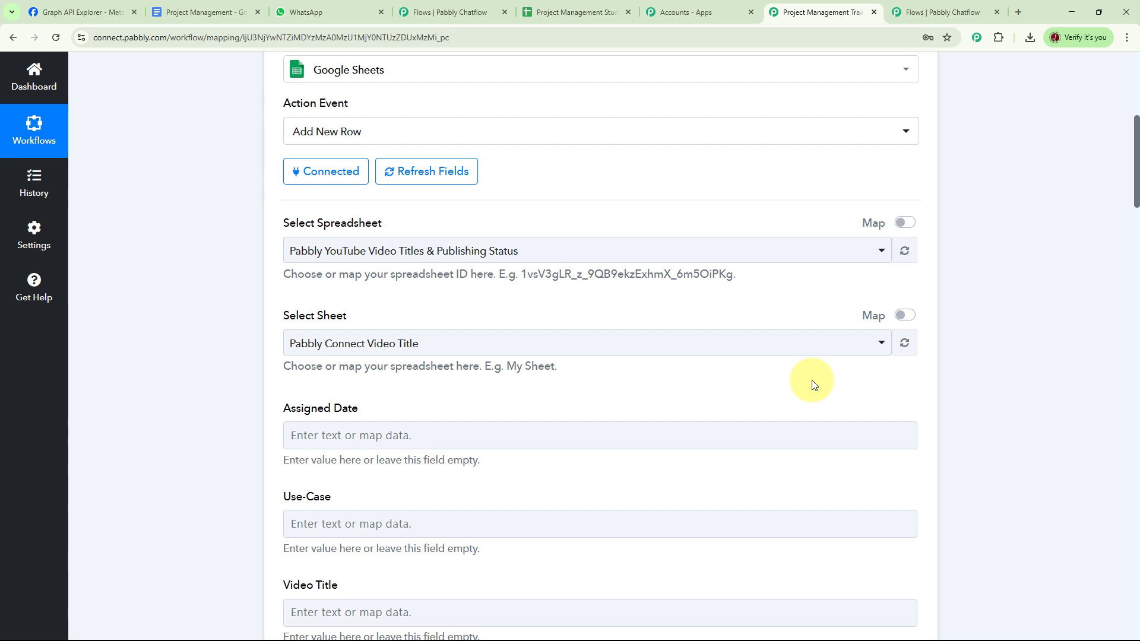
click(588, 13)
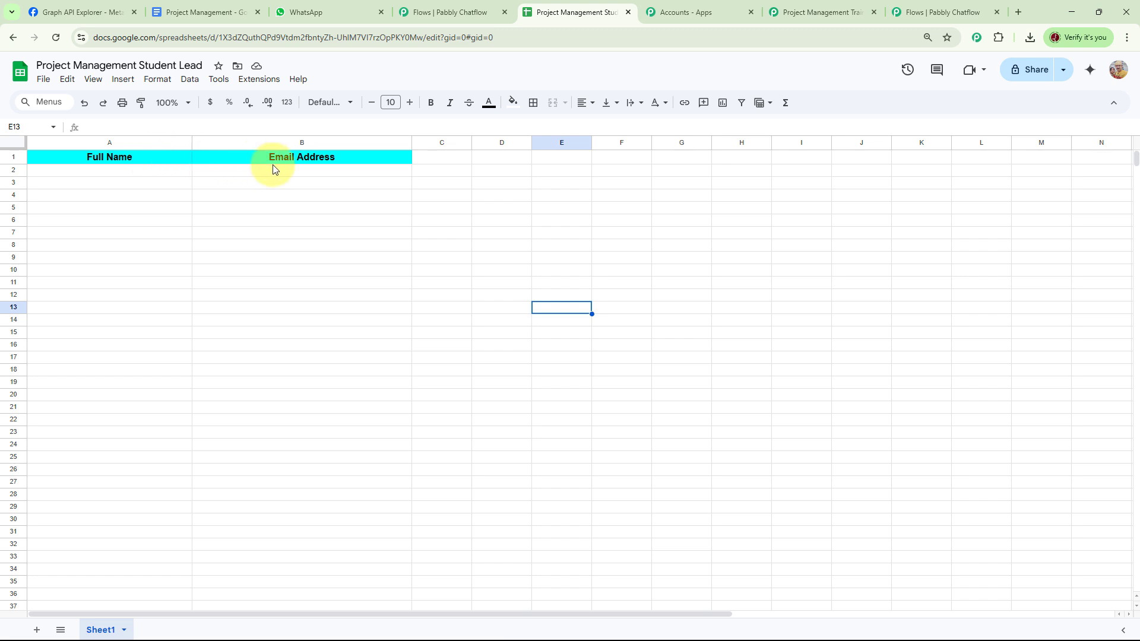
click(822, 12)
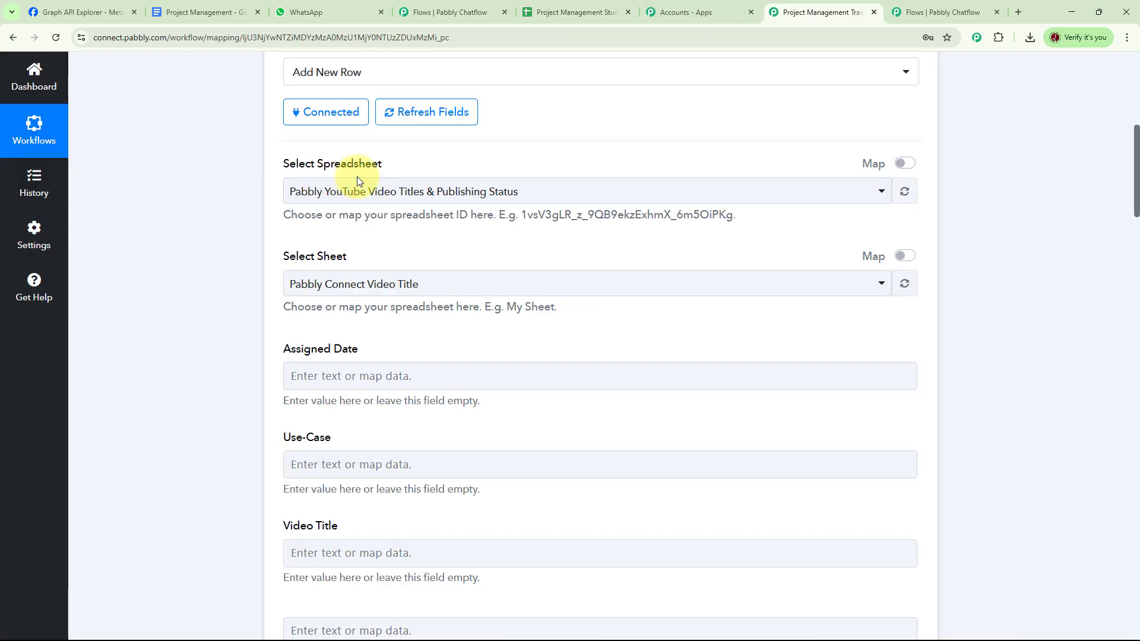
Target the Project Management Student Lead spreadsheet and map Full Name from the webhook's Full Name
click(881, 193)
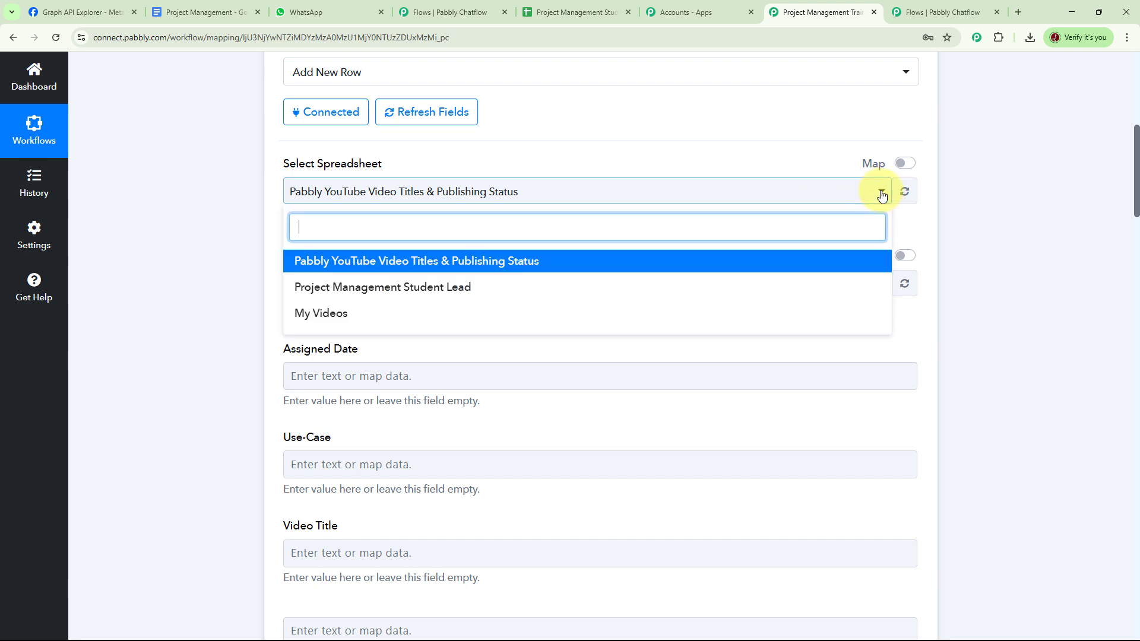
click(358, 295)
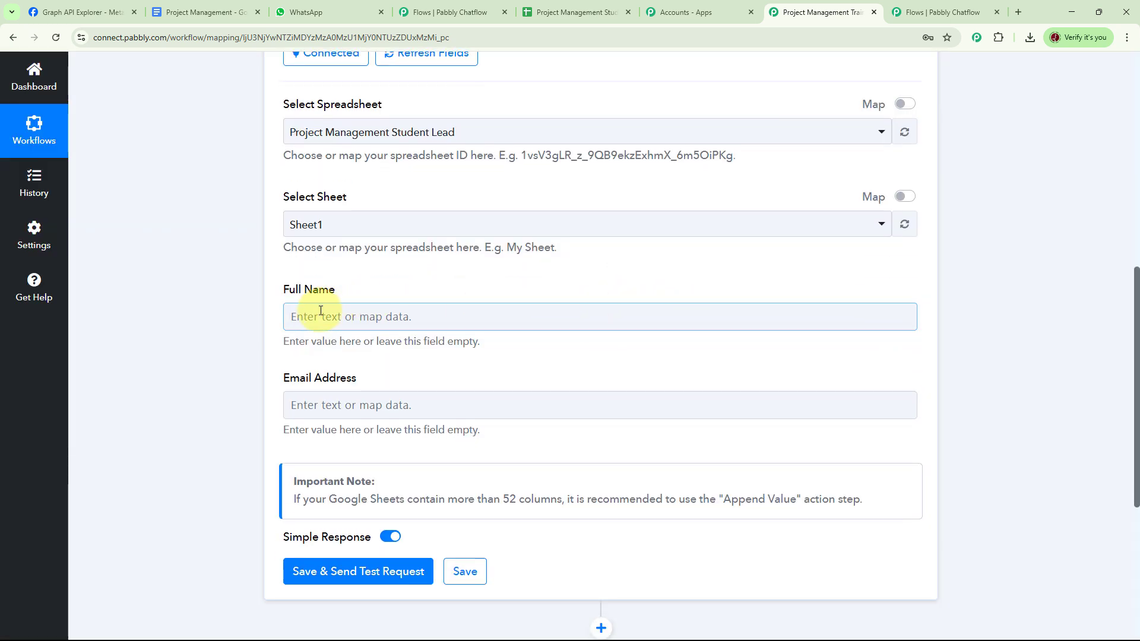
click(344, 316)
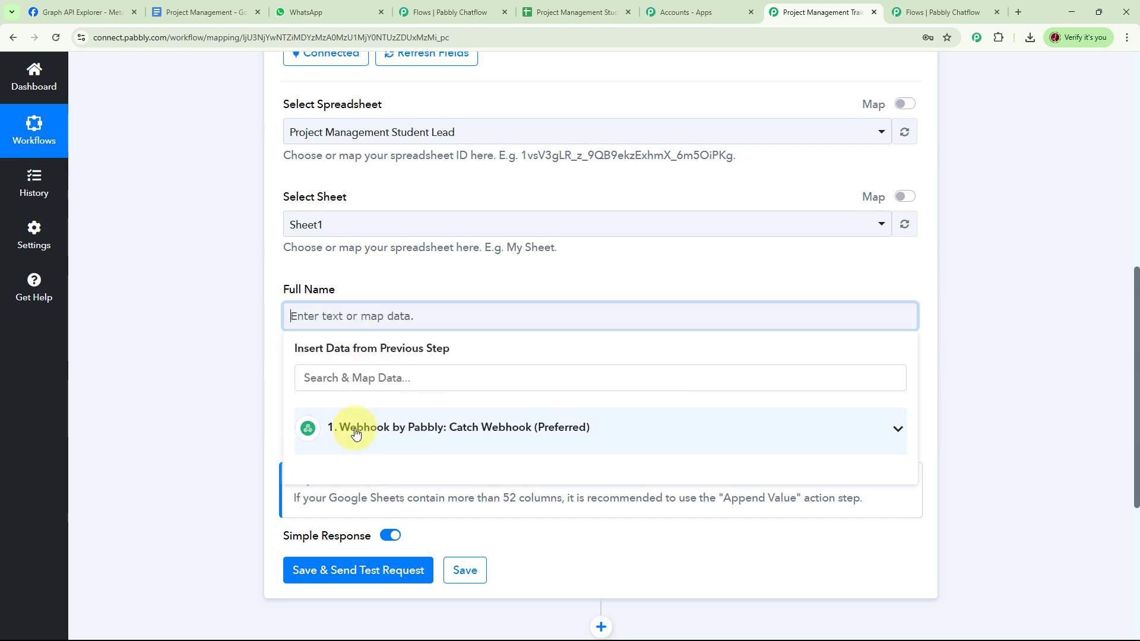
click(472, 434)
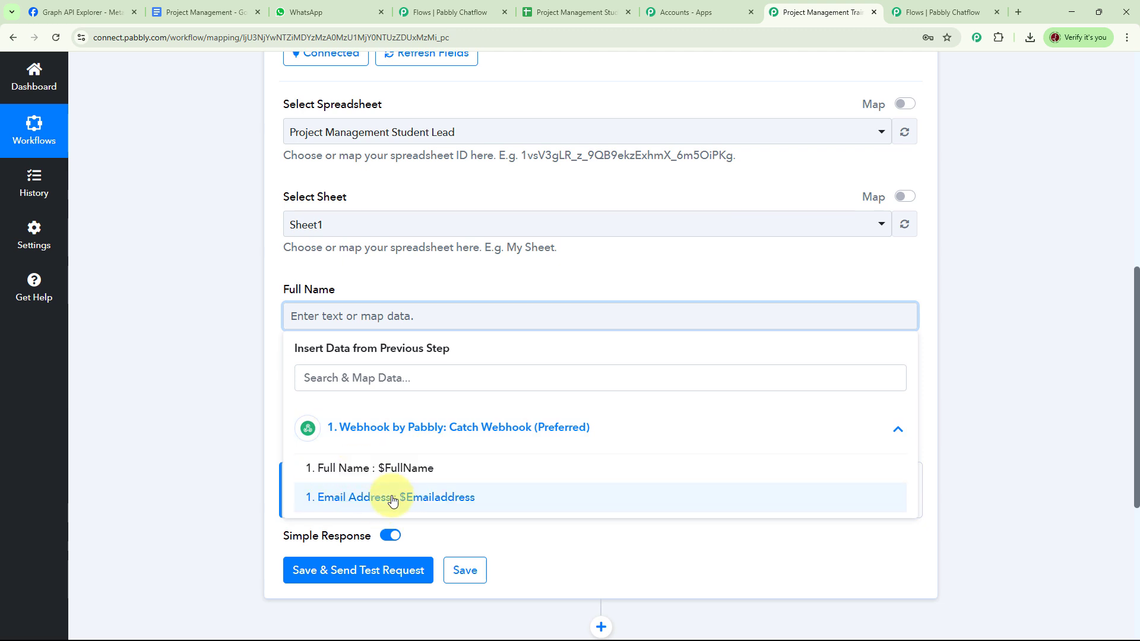
click(413, 472)
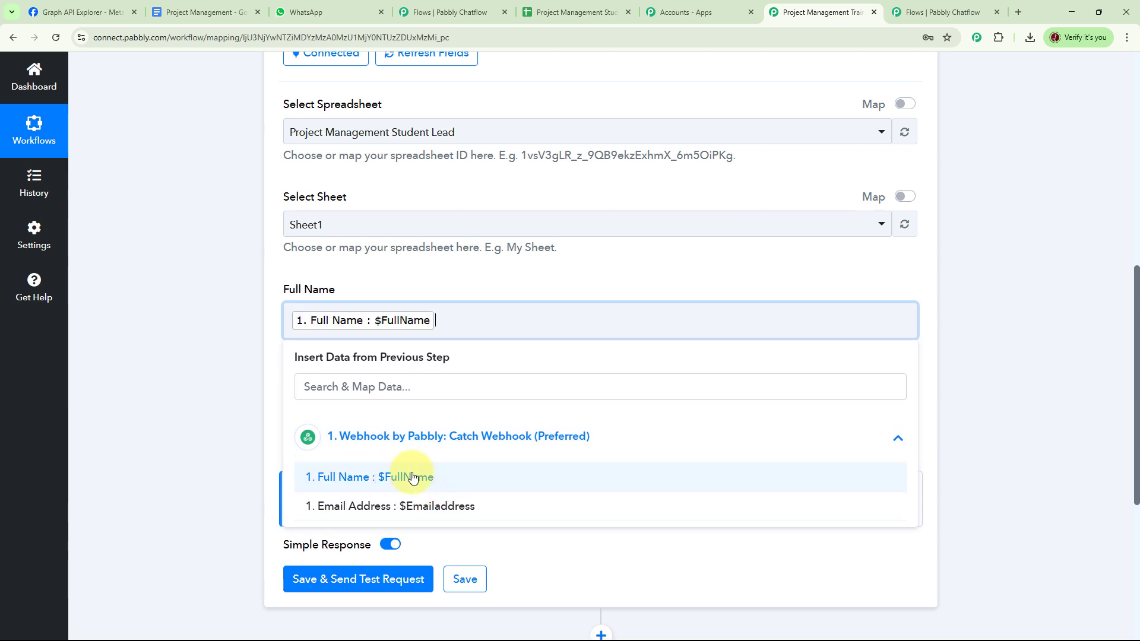
click(980, 351)
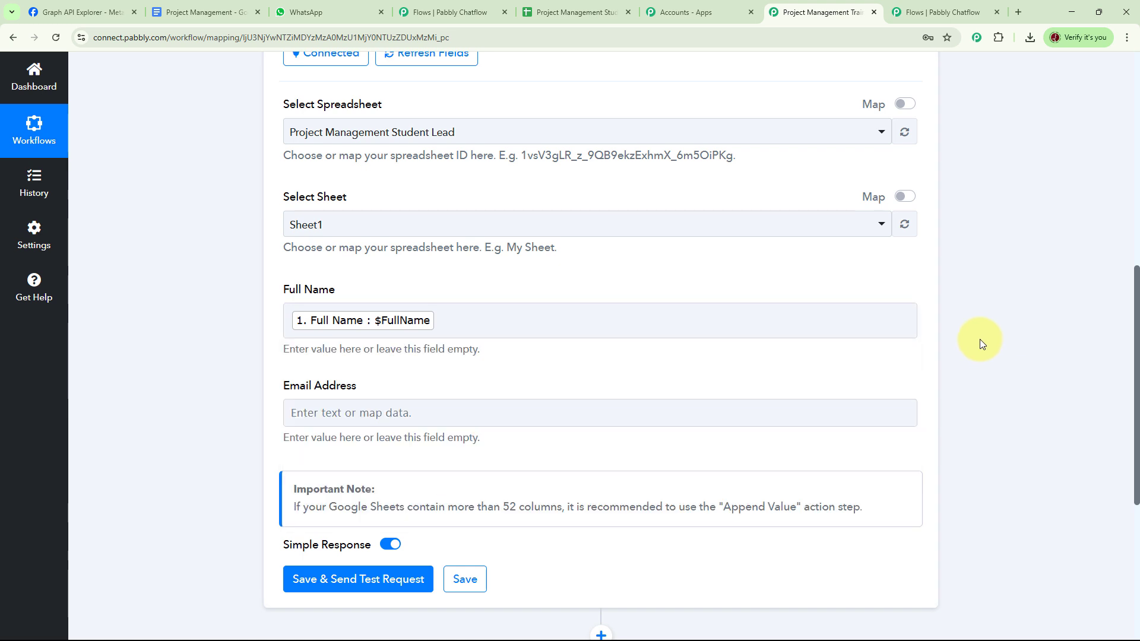
Map Email Address to the webhook's Email Address value
click(384, 410)
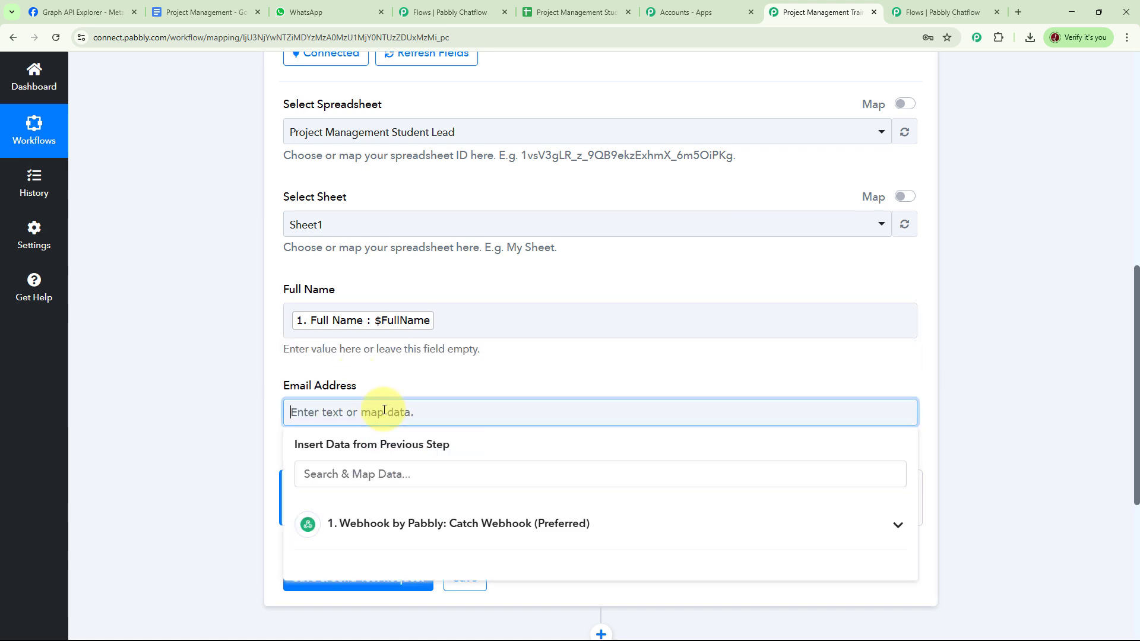
click(392, 525)
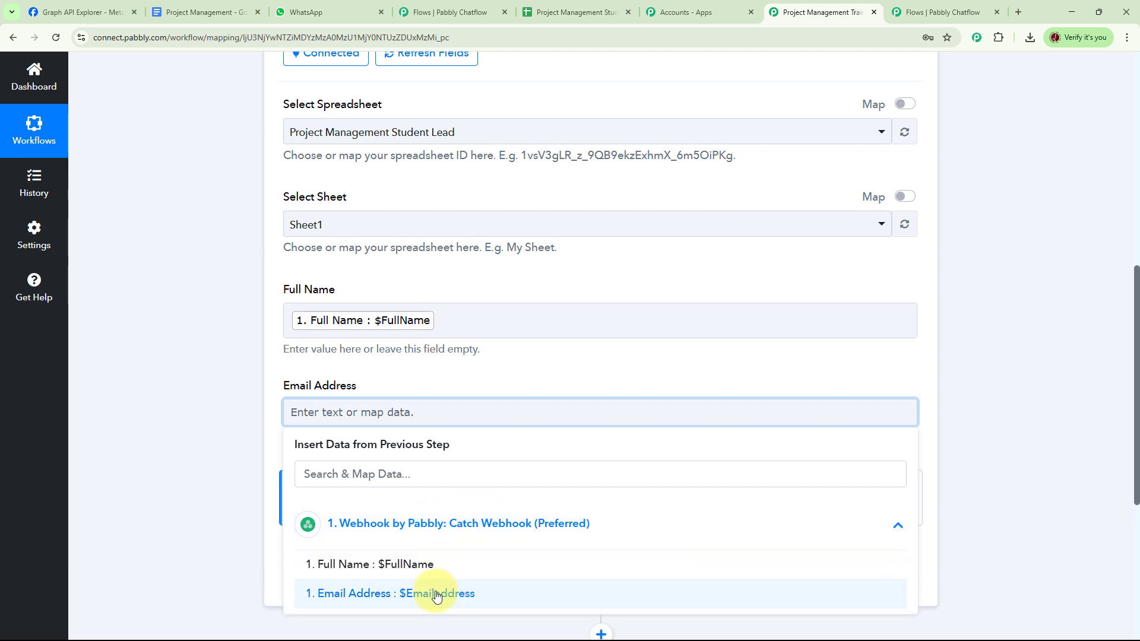
click(382, 593)
click(1021, 407)
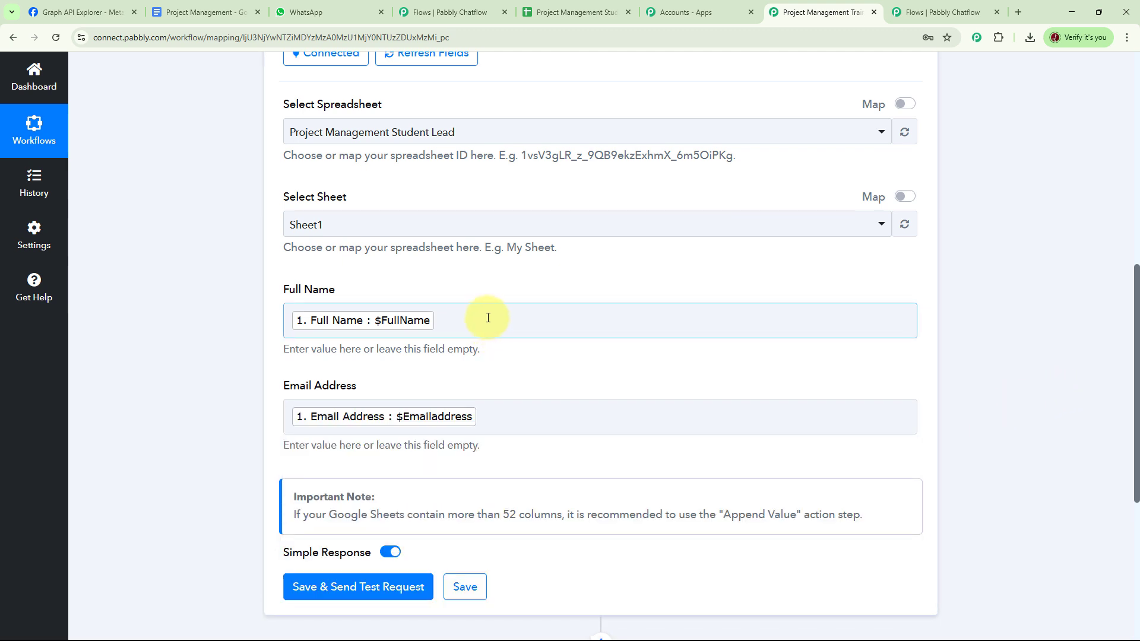
scroll(985, 324, down, 2)
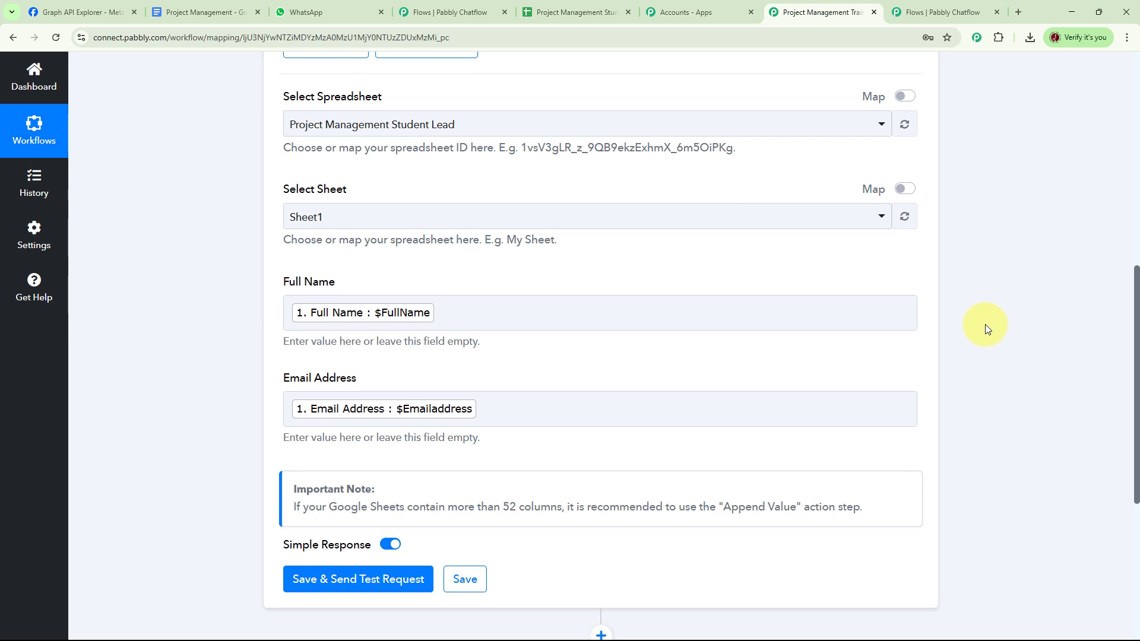
scroll(985, 323, down, 1)
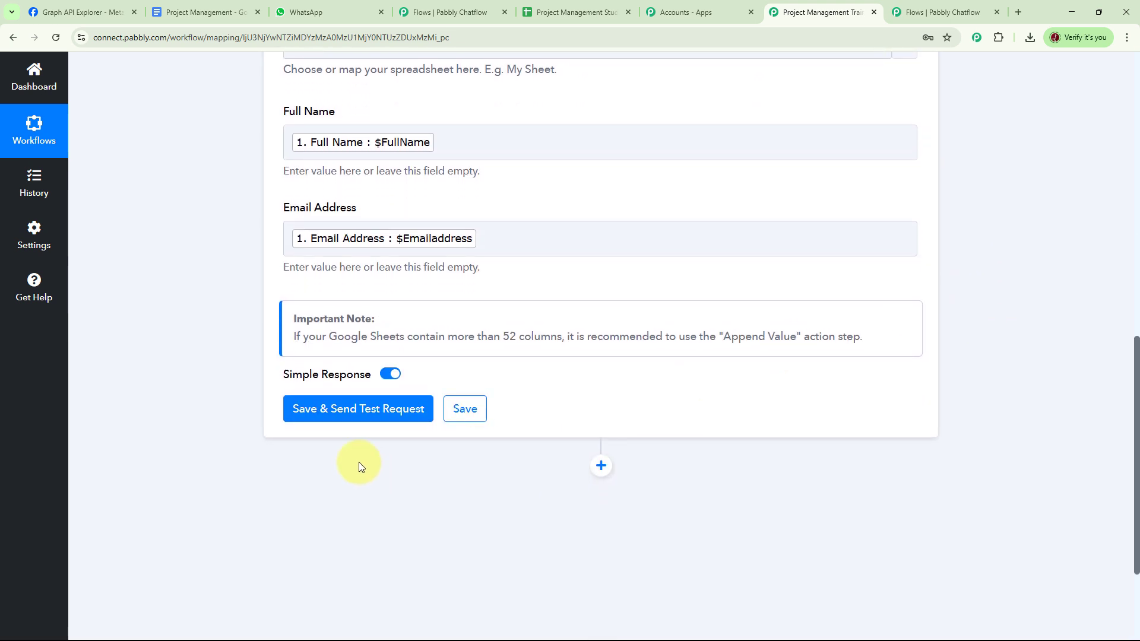
Send a test request and confirm the new row at Sheet1!A2:B2 in the spreadsheet
click(358, 418)
scroll(995, 382, down, 4)
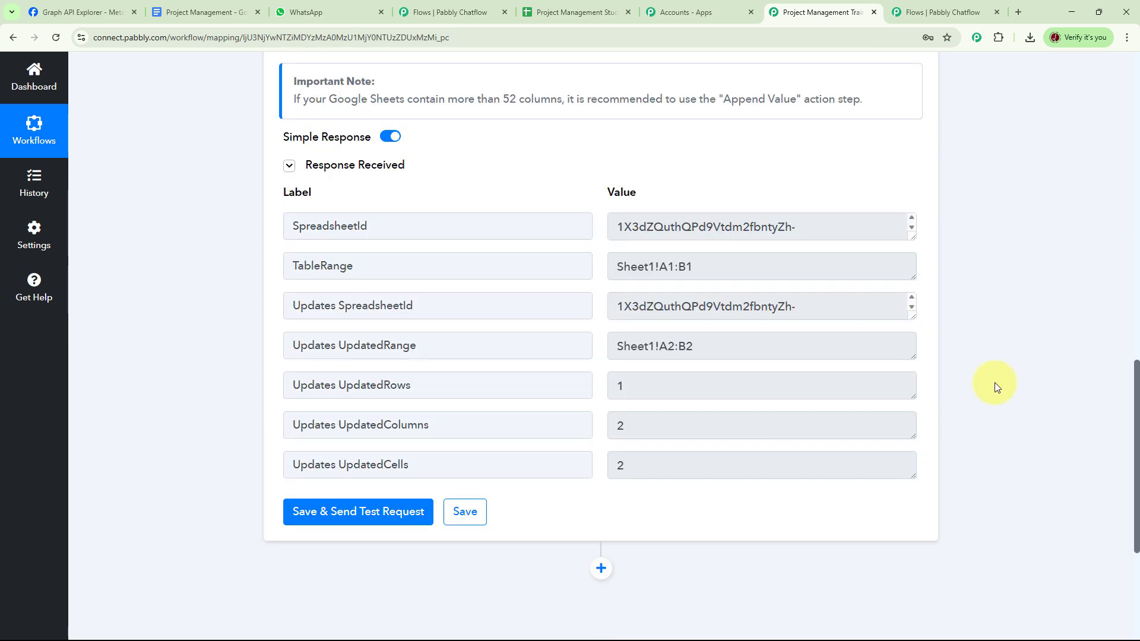
scroll(995, 382, up, 2)
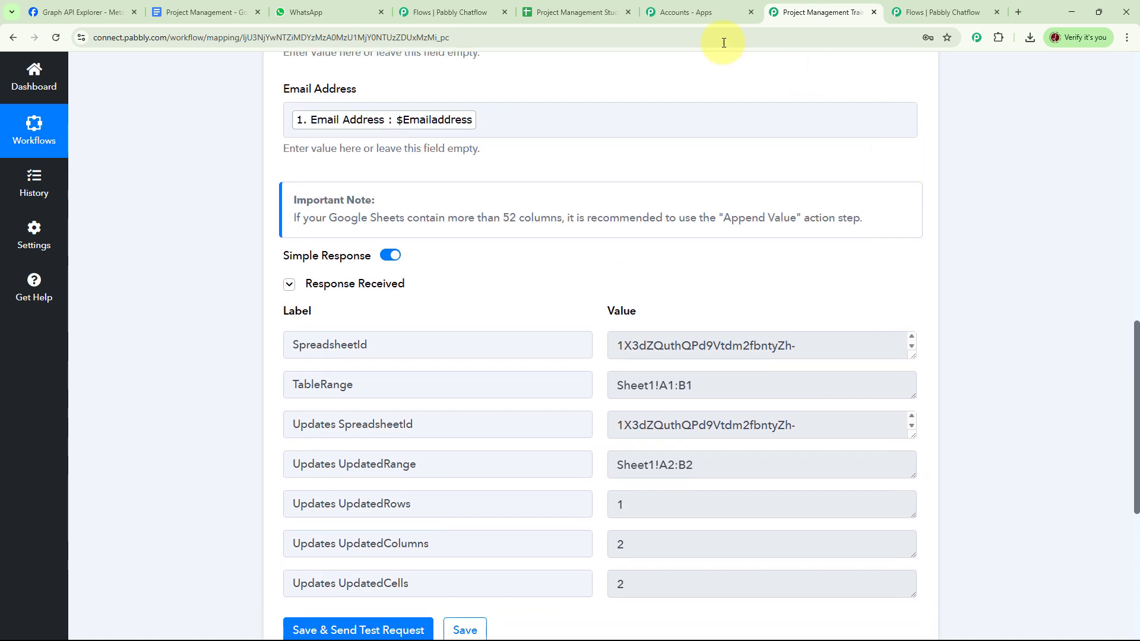
click(562, 13)
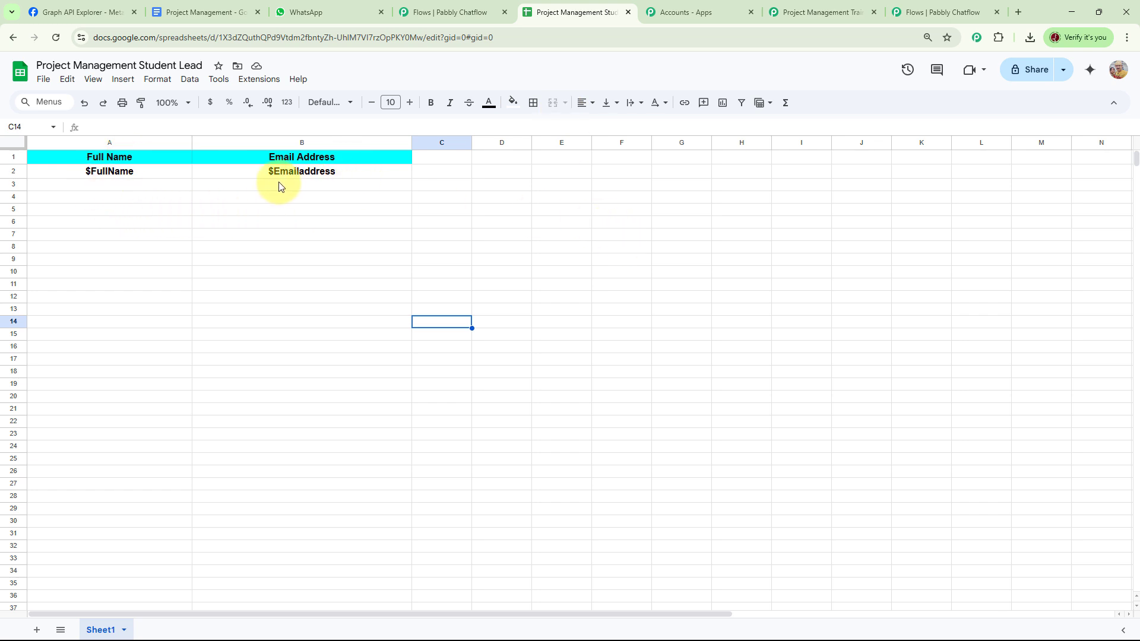
click(823, 12)
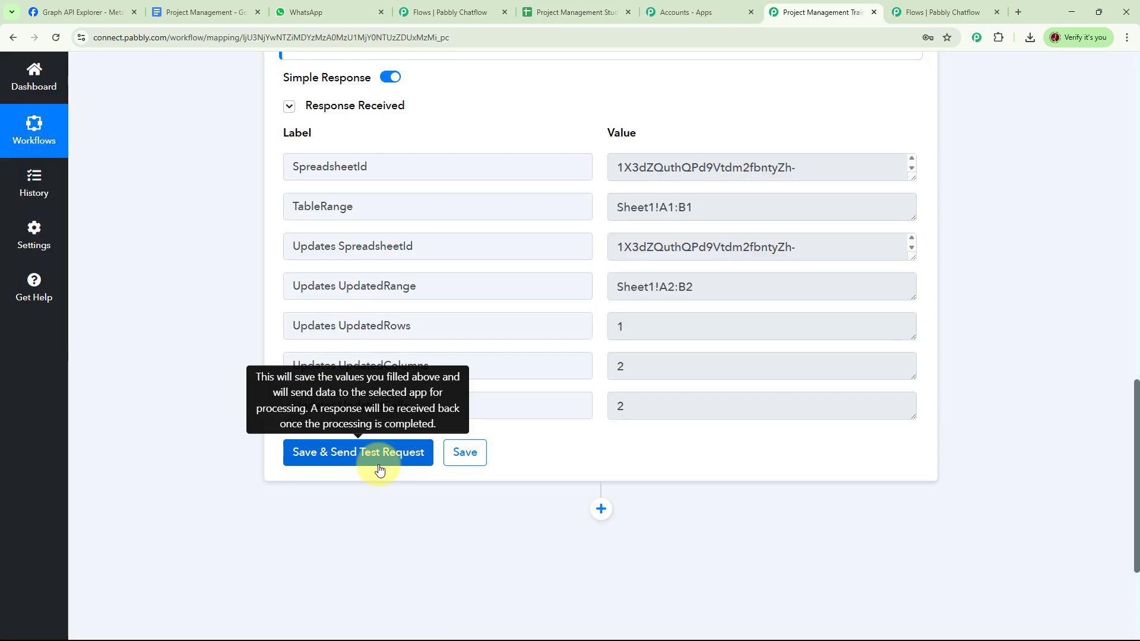
Save the Google Sheets step and close Chatflow's API Request settings
click(466, 453)
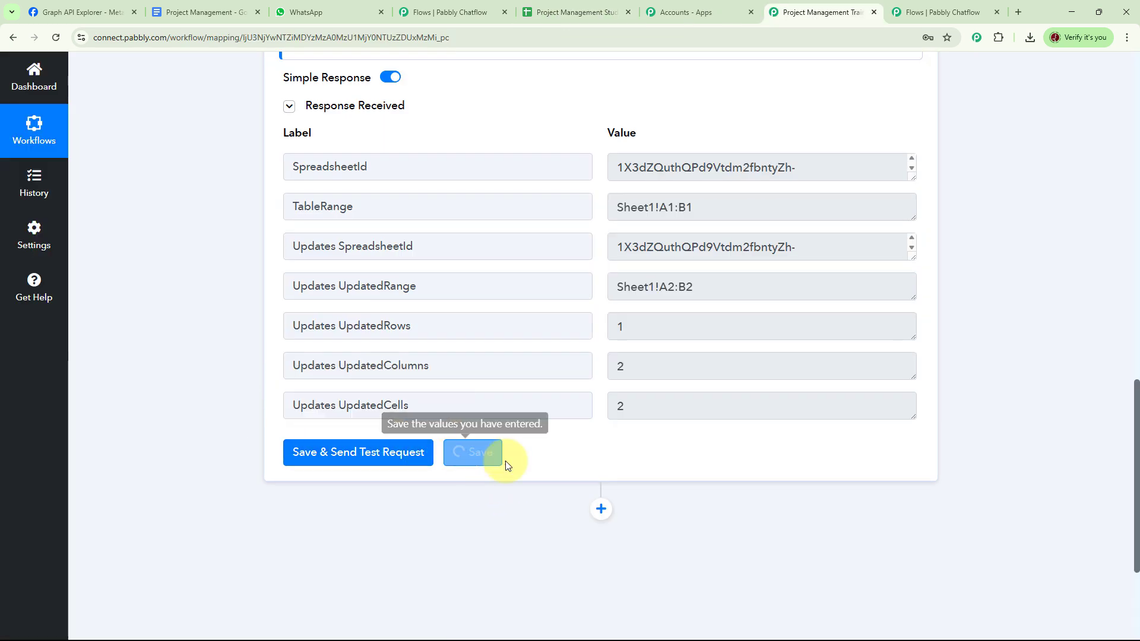
click(942, 13)
click(791, 198)
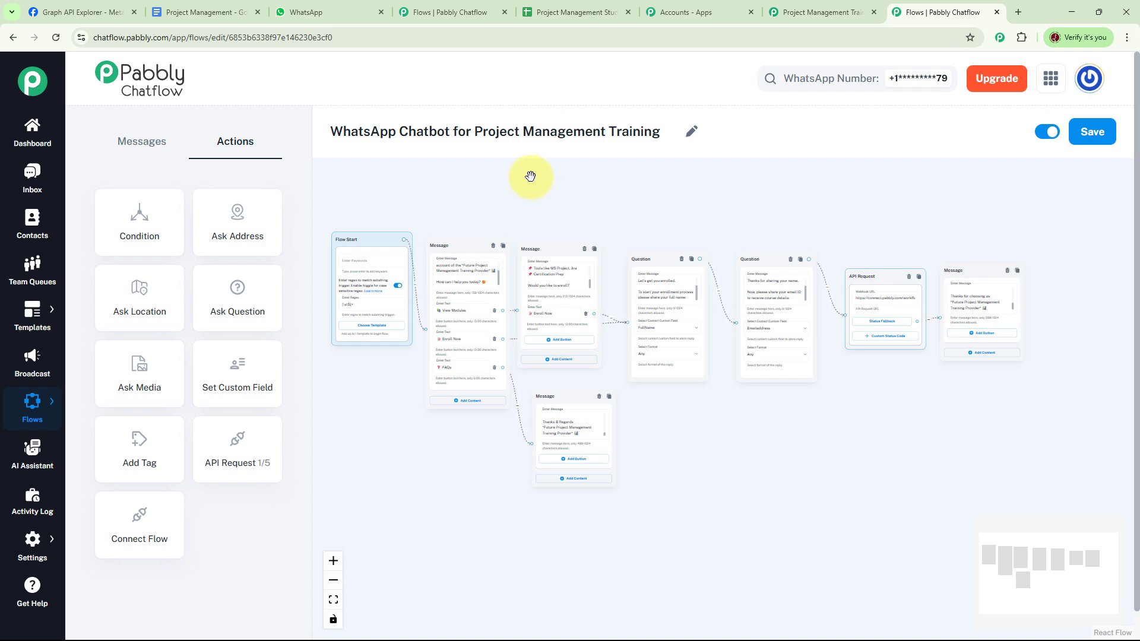
Clear the WhatsApp chat with the bot and send 'Course Module'
click(333, 12)
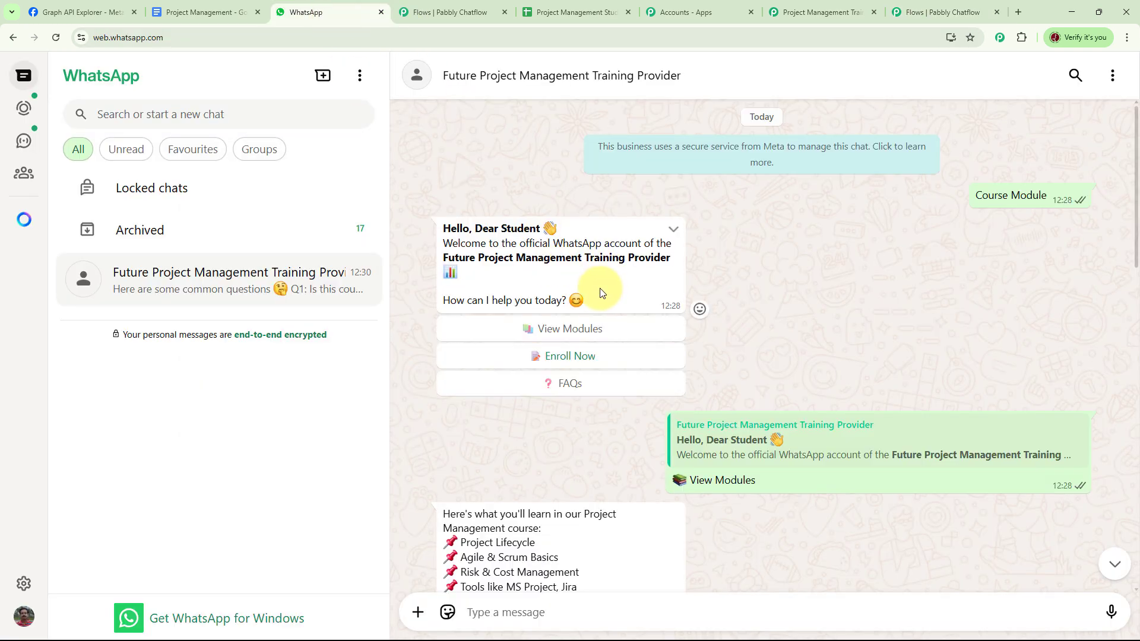
click(1114, 78)
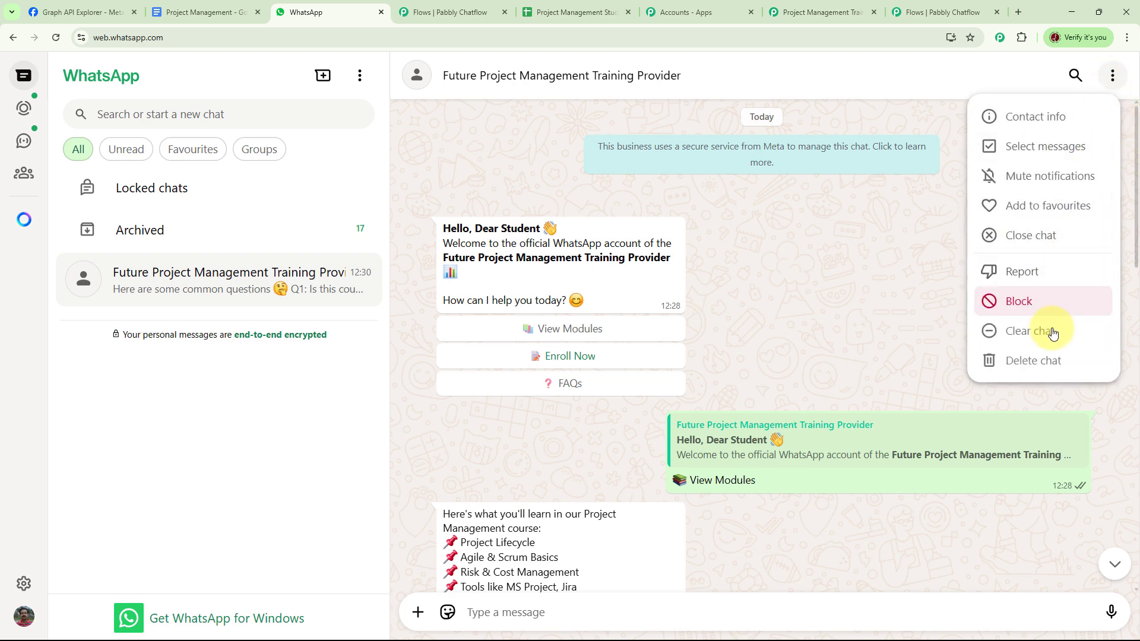
click(1043, 332)
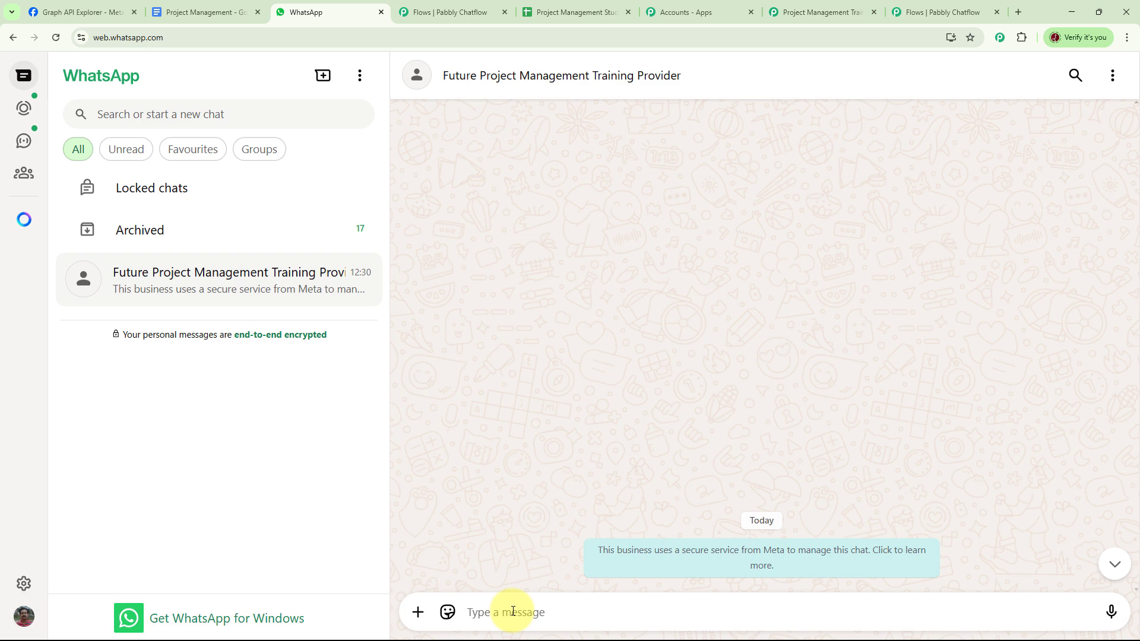
text(Course Module)
key(Return)
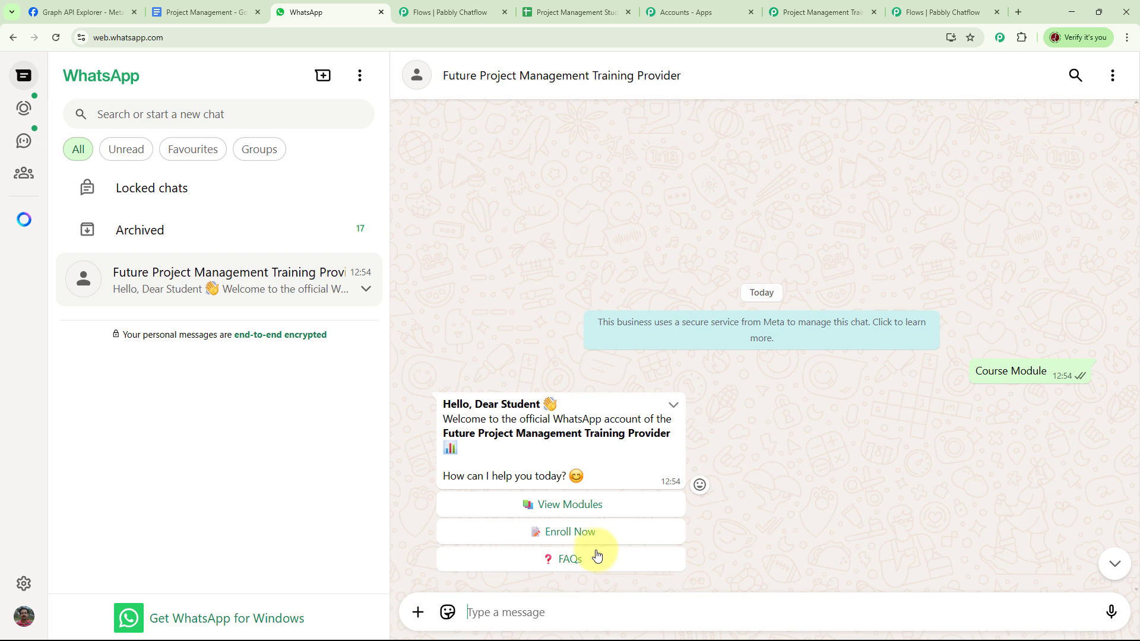
Choose View Modules and Enroll Now, then send the student's full name and email address
click(591, 505)
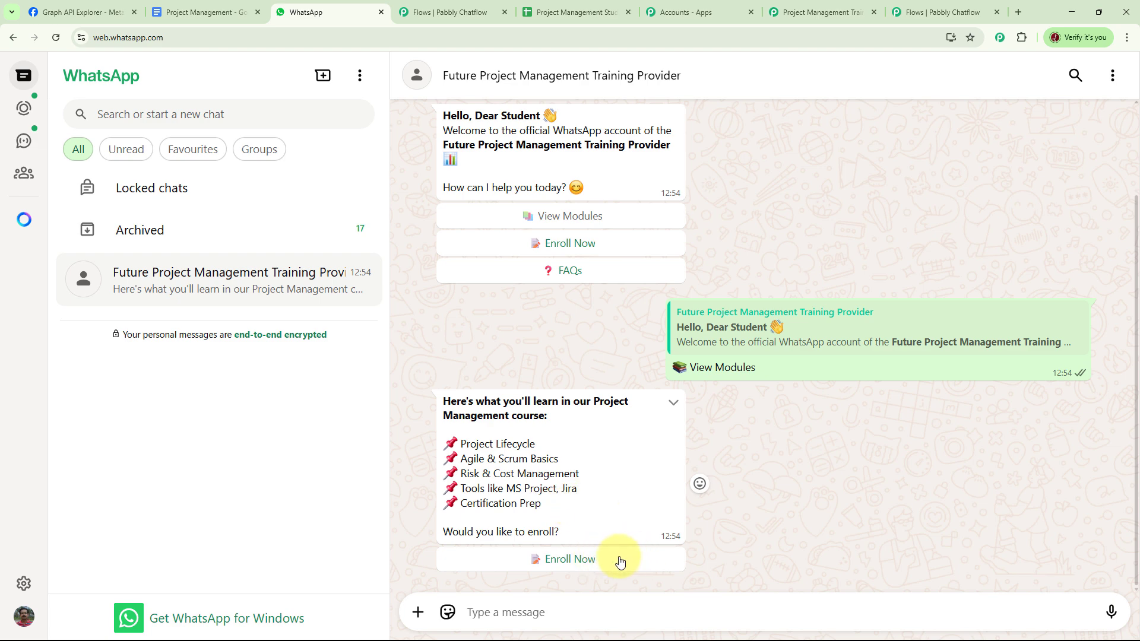
click(586, 560)
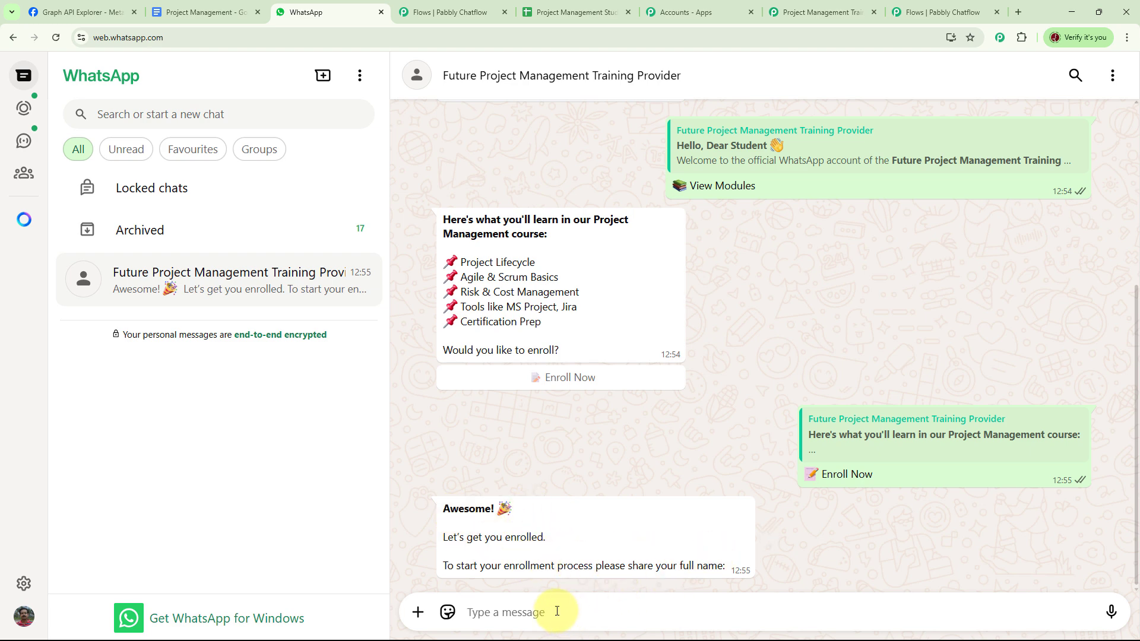
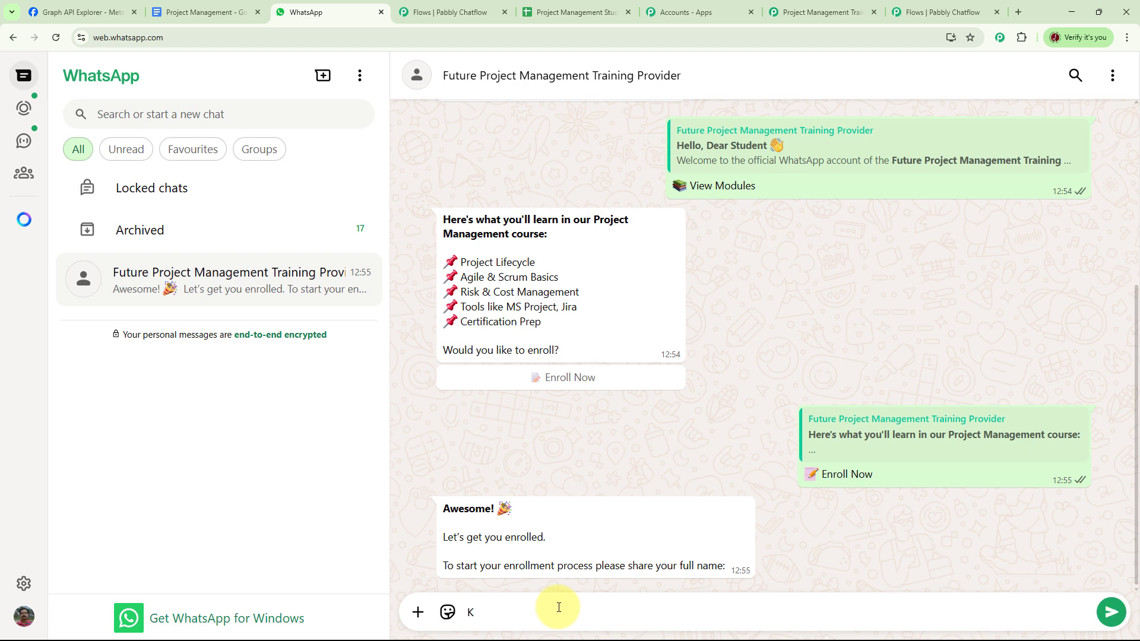
key(Return)
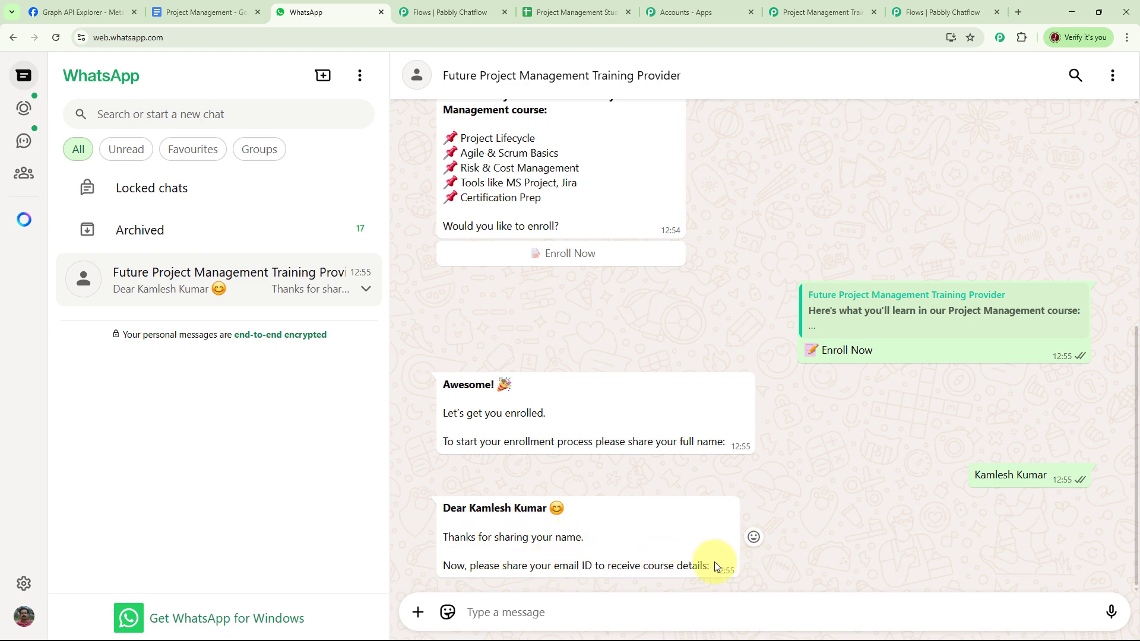
key(ctrl+v)
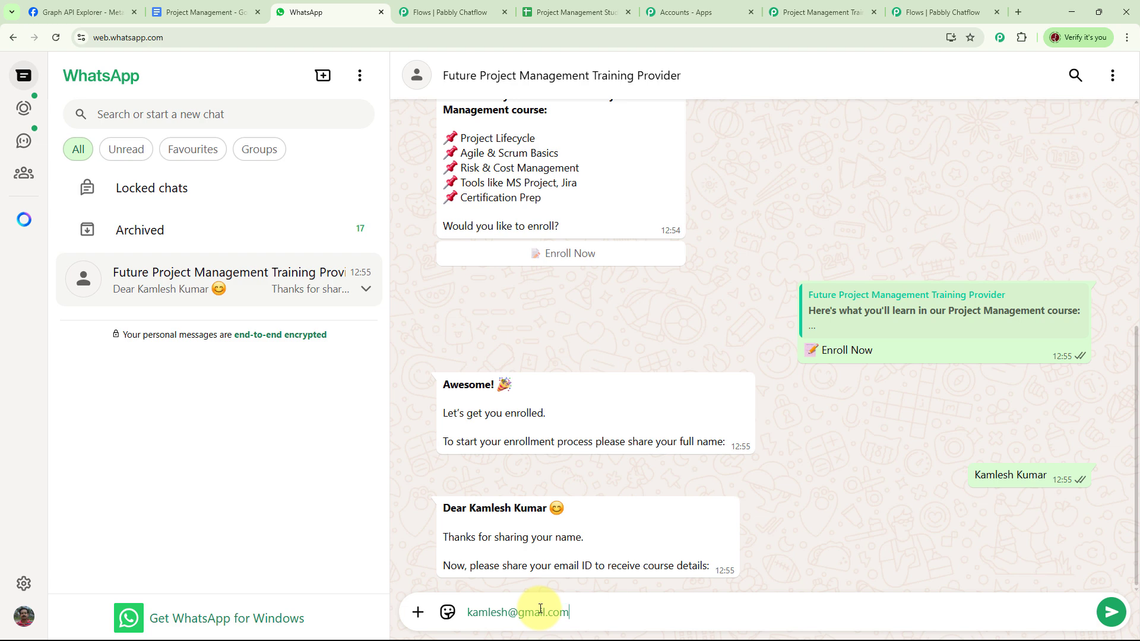
key(Return)
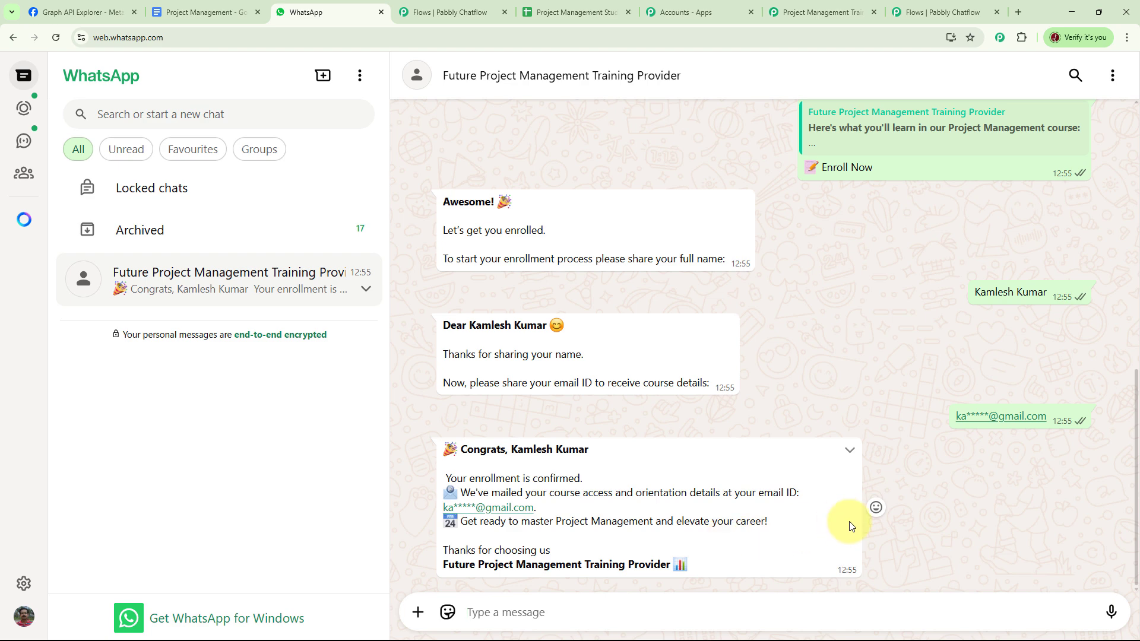
scroll(602, 389, up, 15)
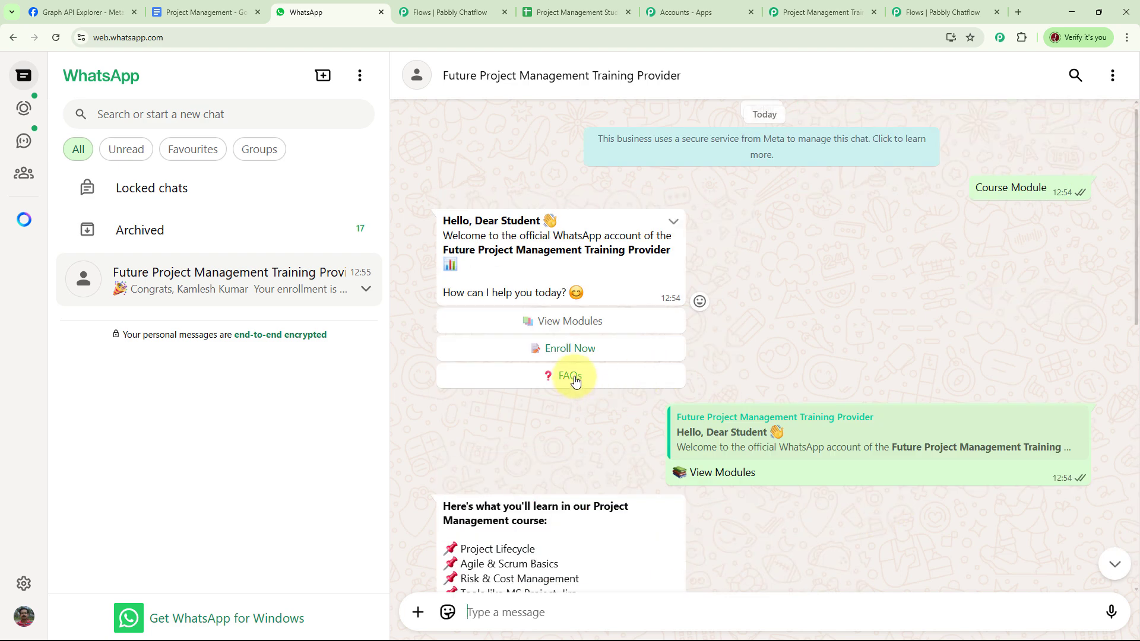
Request the FAQs in WhatsApp, then confirm the student's name and email in spreadsheet row 3
click(575, 377)
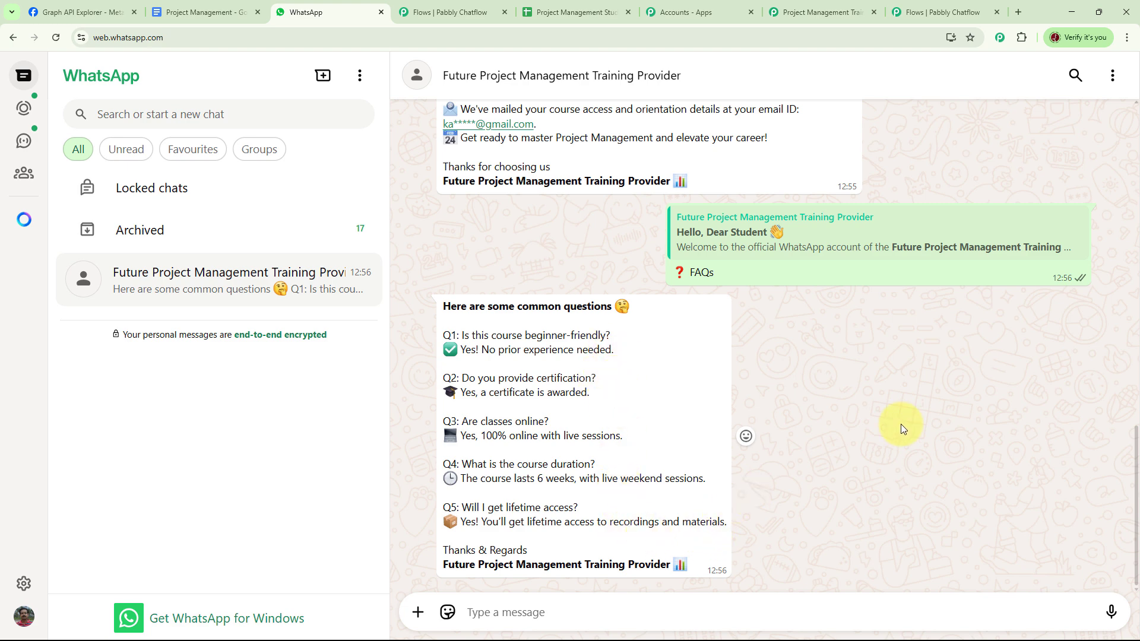
scroll(812, 277, up, 5)
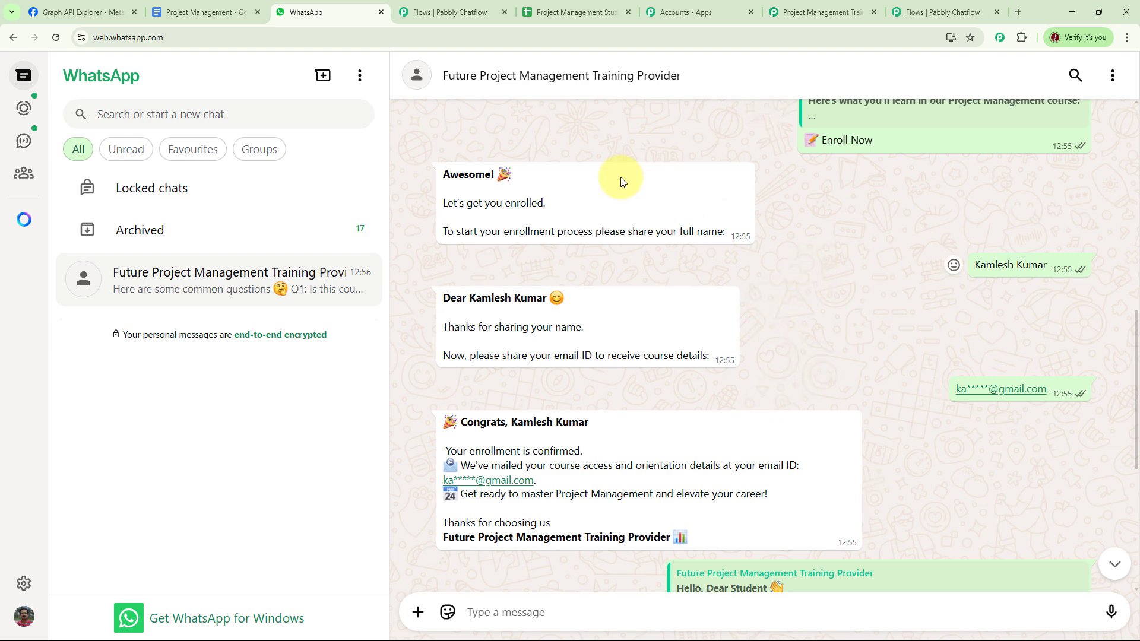
click(579, 13)
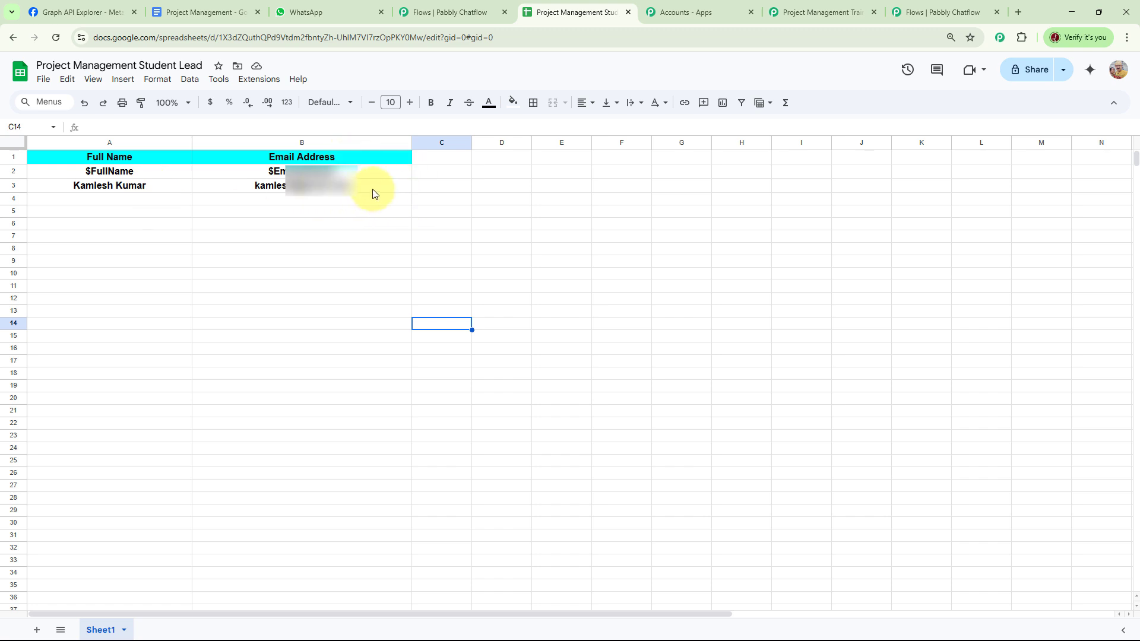
Return via the WhatsApp chat to the Pabbly Chatflow dashboard showing 793 credits consumed and 31207 remaining
key(ctrl+3)
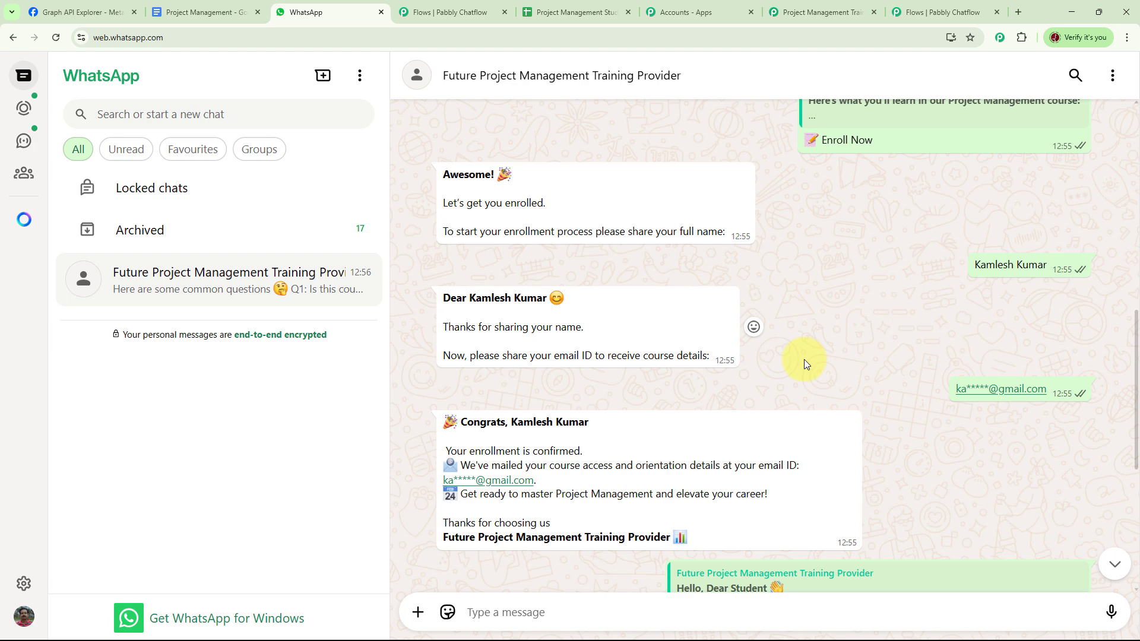
key(ctrl+8)
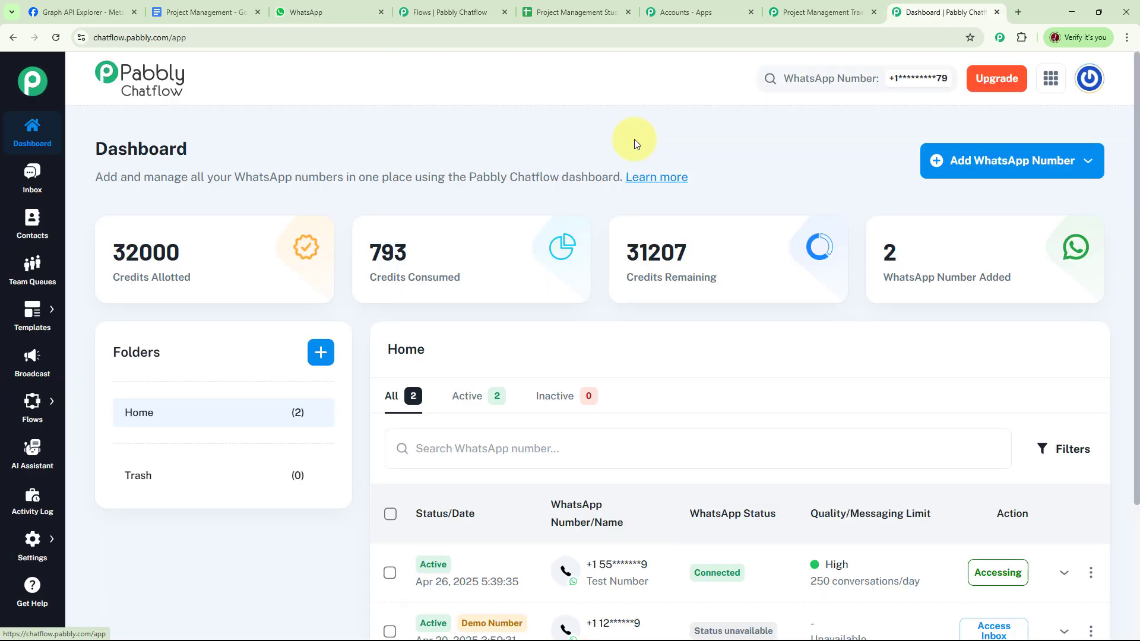